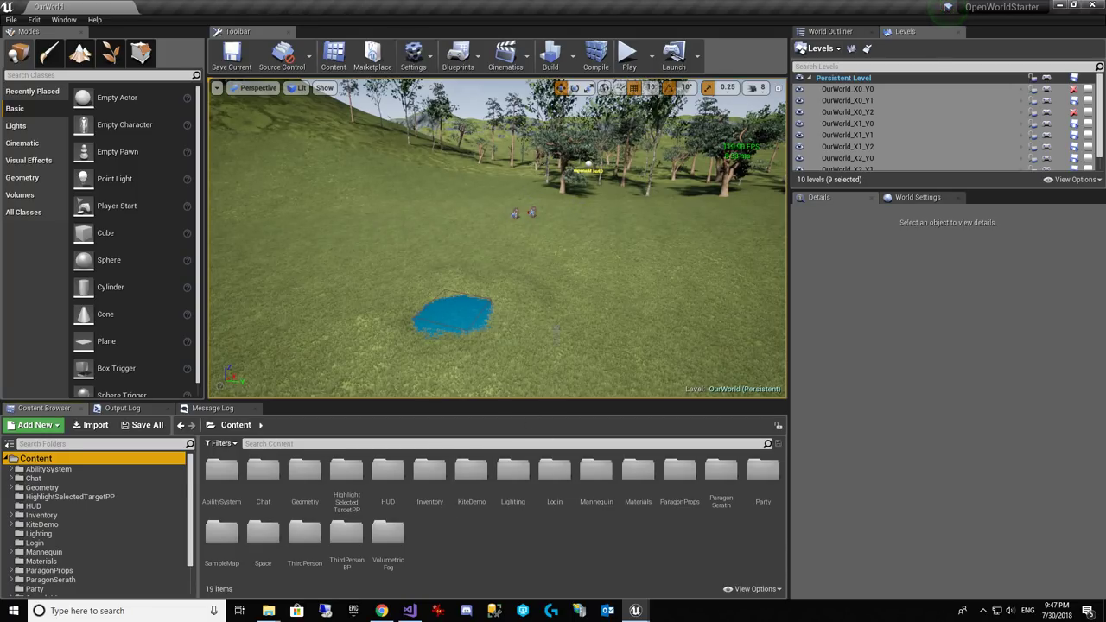
Step: Place an empty actor on the grassy hilltop facing the dark mountains, at about X 279100, Y -250680, Z -12280
{"action": "mouse_move", "coordinate": [513, 298]}
{"action": "right_mouse_down"}
{"action": "mouse_move", "coordinate": [539, 296]}
{"action": "mouse_move", "coordinate": [528, 292]}
{"action": "right_mouse_up"}
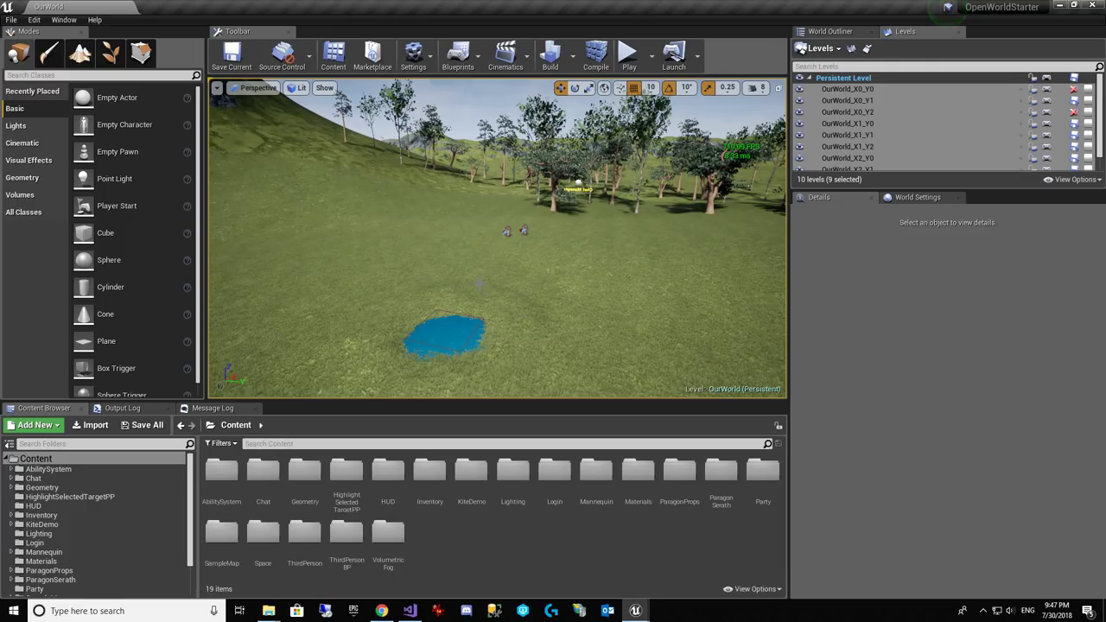
{"action": "mouse_move", "coordinate": [217, 142]}
{"action": "right_mouse_down"}
{"action": "mouse_move", "coordinate": [211, 83]}
{"action": "mouse_move", "coordinate": [270, 85]}
{"action": "mouse_move", "coordinate": [225, 168]}
{"action": "mouse_move", "coordinate": [229, 152]}
{"action": "mouse_move", "coordinate": [215, 148]}
{"action": "right_mouse_up"}
{"action": "mouse_move", "coordinate": [566, 259]}
{"action": "right_mouse_down"}
{"action": "mouse_move", "coordinate": [559, 264]}
{"action": "mouse_move", "coordinate": [566, 260]}
{"action": "right_mouse_up"}
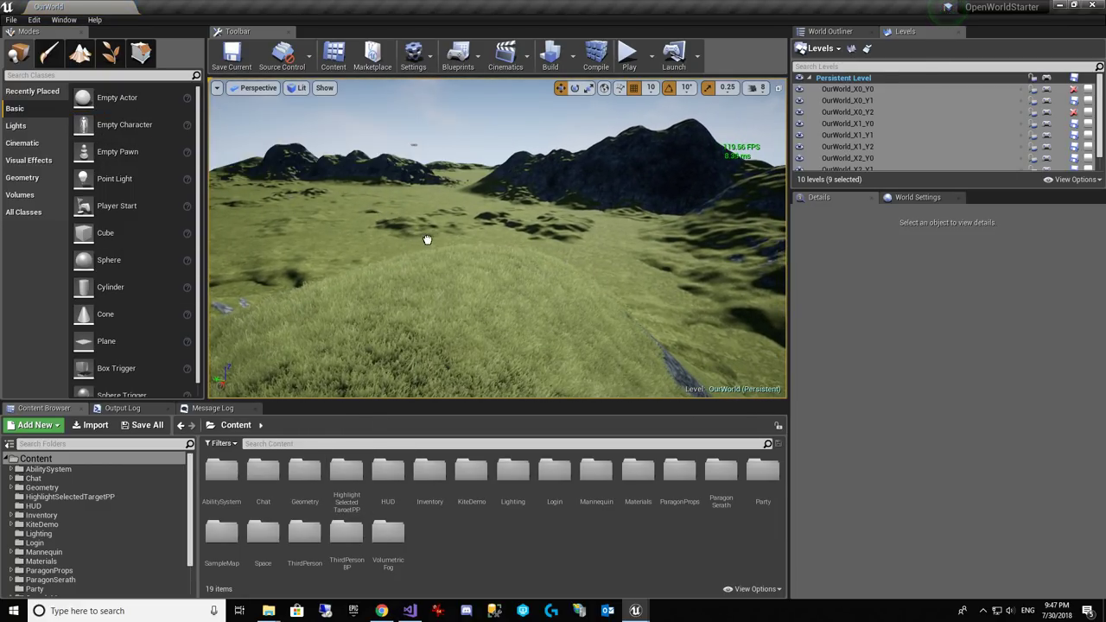
{"action": "left_click_drag", "start_coordinate": [451, 263], "coordinate": [459, 230]}
{"action": "scroll", "coordinate": [497, 239], "scroll_direction": "up", "scroll_amount": 3}
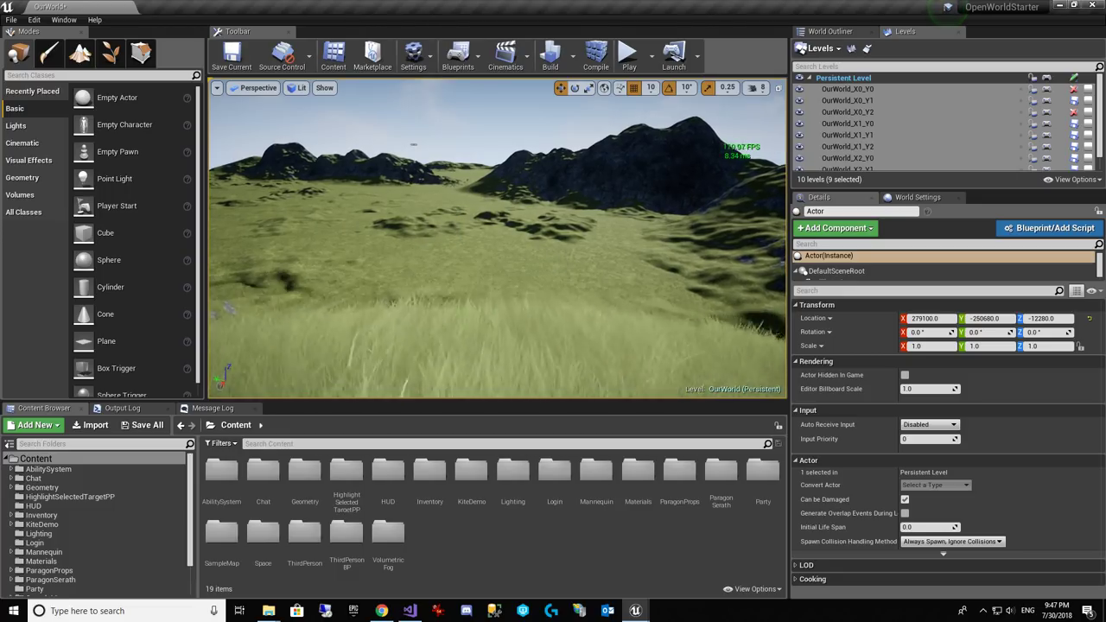
{"action": "scroll", "coordinate": [498, 239], "scroll_direction": "down", "scroll_amount": 5}
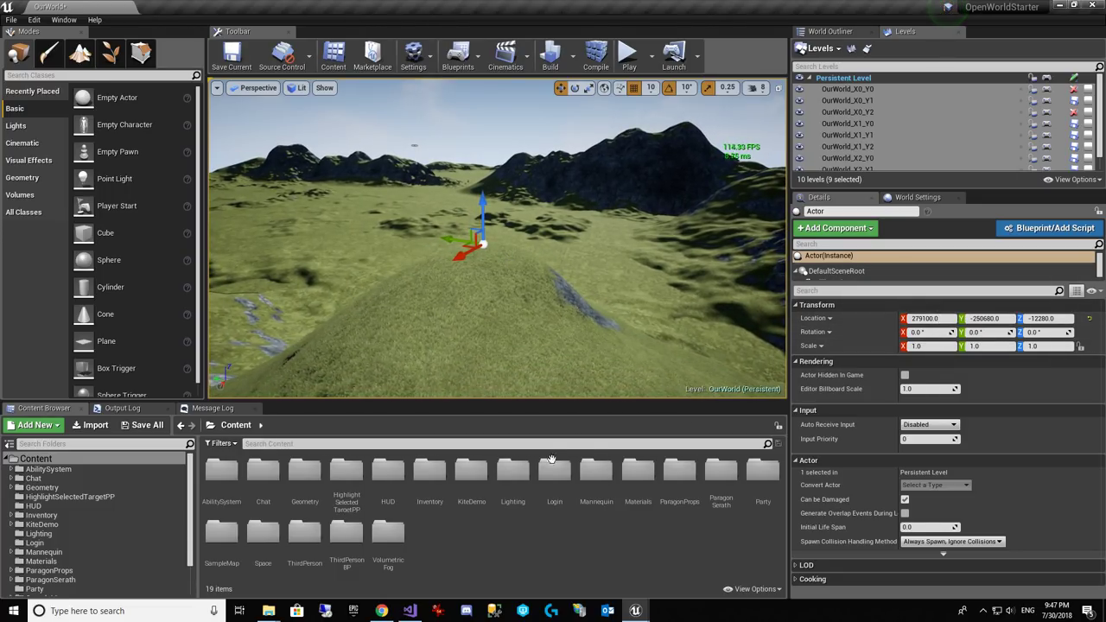
Step: Open the ThirdPersonGameMode blueprint from the Blueprints folder inside ThirdPersonBP
{"action": "scroll", "coordinate": [152, 555], "scroll_direction": "down", "scroll_amount": 2}
{"action": "left_click", "coordinate": [78, 584]}
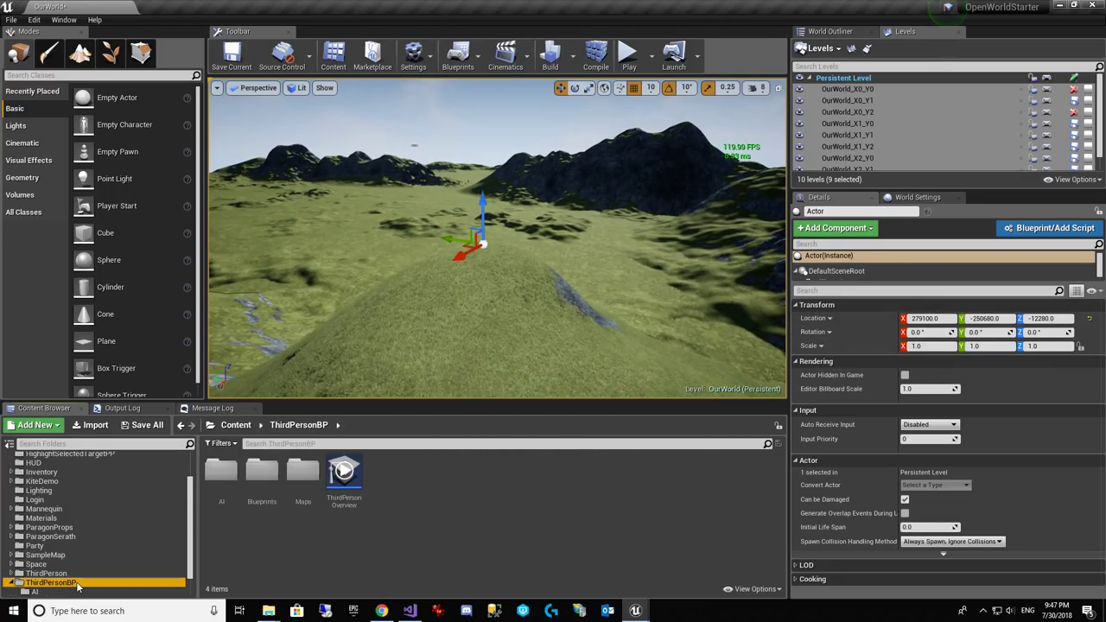
{"action": "double_click", "coordinate": [77, 583]}
{"action": "left_click", "coordinate": [77, 575]}
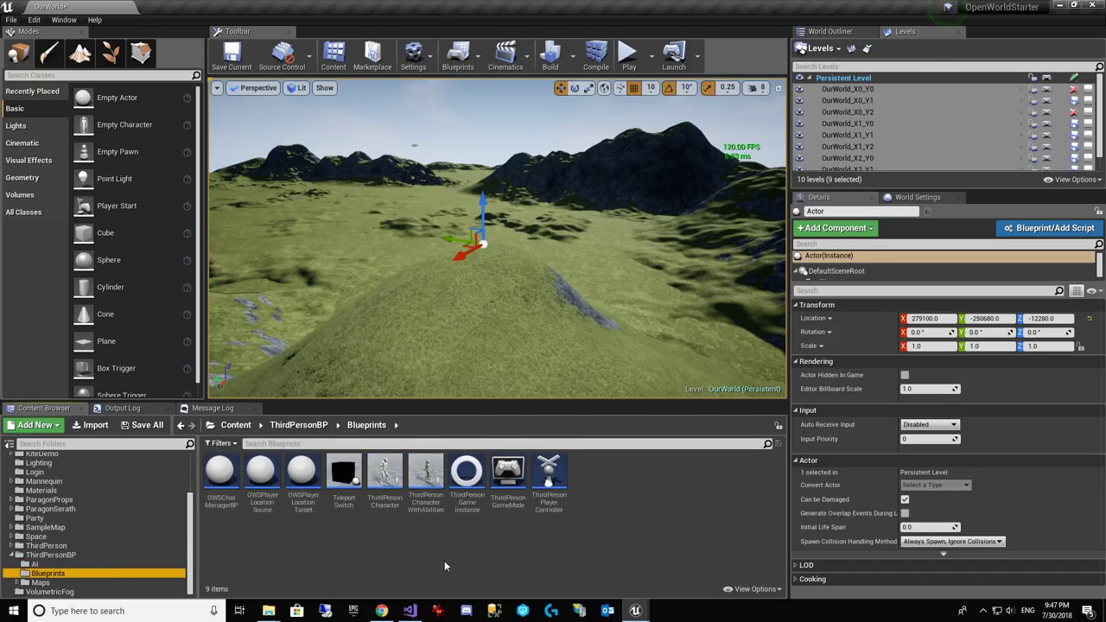
{"action": "left_click", "coordinate": [512, 477]}
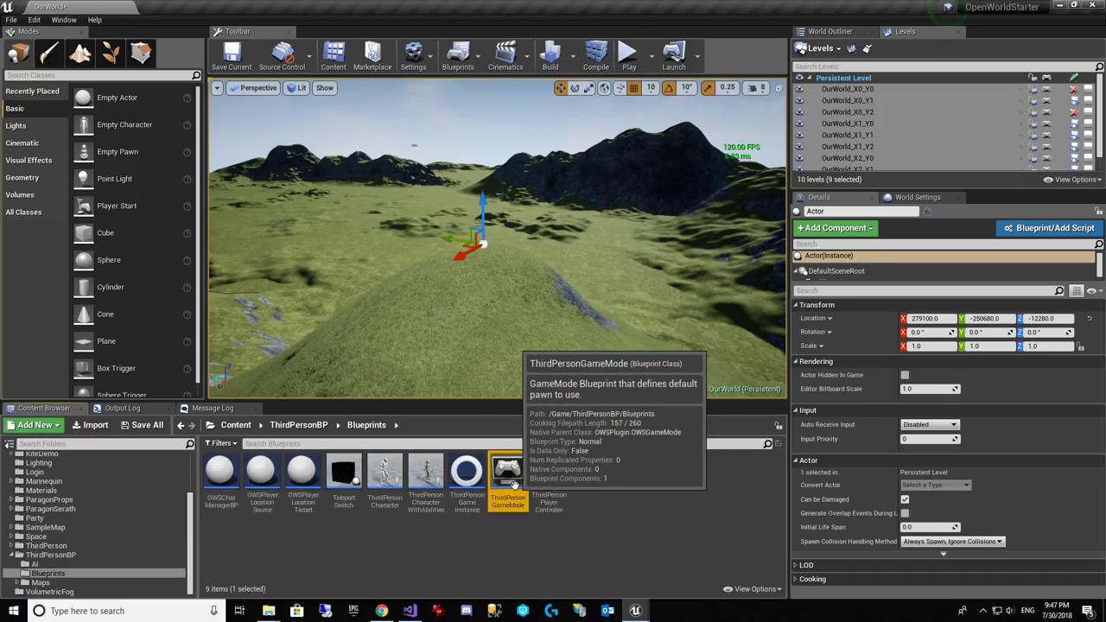
{"action": "double_click", "coordinate": [514, 485]}
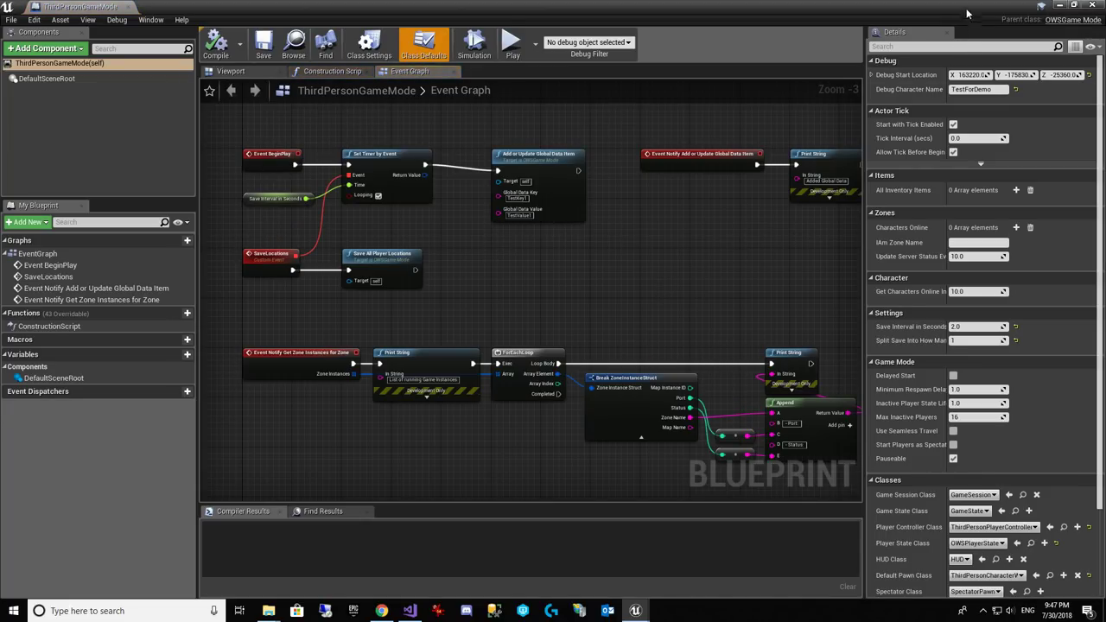
Step: Resize and reposition the game mode blueprint window so its Debug Start Location sits beside the actor's location values
{"action": "left_click_drag", "start_coordinate": [968, 13], "coordinate": [337, 90]}
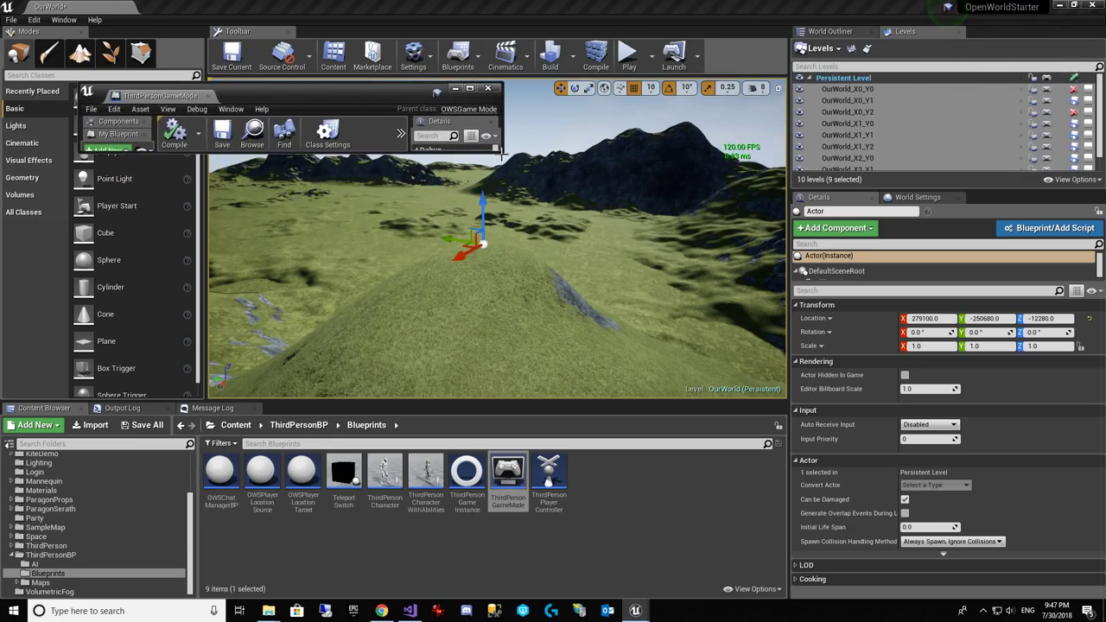
{"action": "left_click_drag", "start_coordinate": [499, 149], "coordinate": [1006, 549]}
{"action": "left_click_drag", "start_coordinate": [941, 92], "coordinate": [742, 191]}
Step: Copy the actor's X location, 279100, into the X value of the game mode's Debug Start Location
{"action": "left_click", "coordinate": [940, 318]}
{"action": "key", "text": "ctrl+c"}
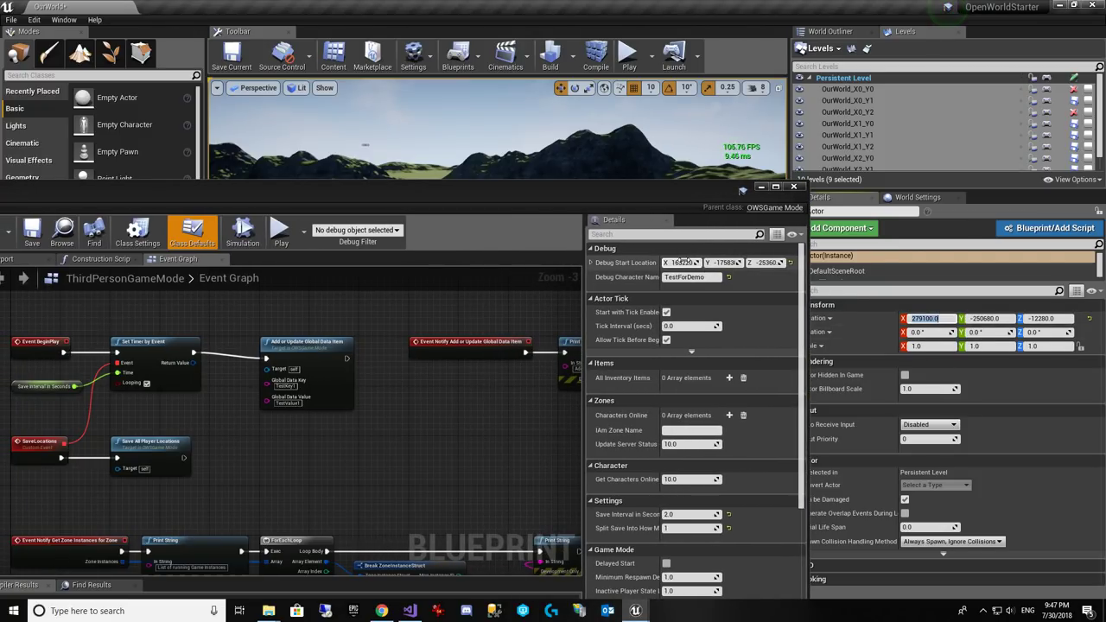
{"action": "left_click_drag", "start_coordinate": [690, 262], "coordinate": [681, 262]}
{"action": "left_click", "coordinate": [690, 262]}
{"action": "key", "text": "ctrl+v"}
{"action": "key", "text": "Tab"}
Step: Copy the actor's Y location -250680 and Z location -12280 into the matching Debug Start Location values
{"action": "left_click", "coordinate": [990, 319]}
{"action": "key", "text": "ctrl+c"}
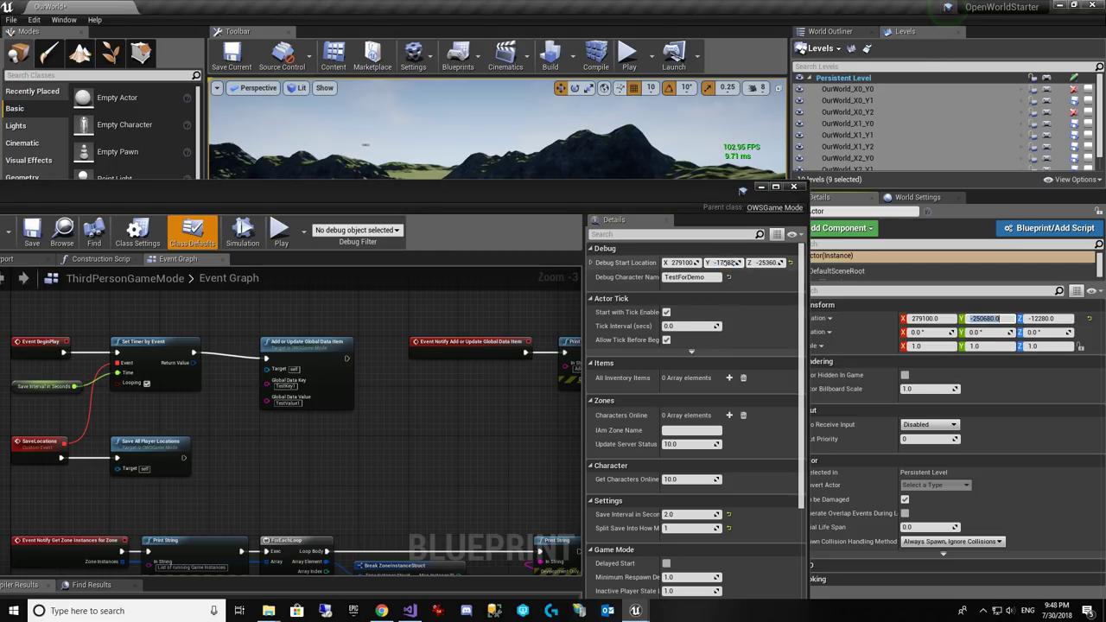
{"action": "left_click", "coordinate": [725, 263]}
{"action": "key", "text": "ctrl+v"}
{"action": "key", "text": "Tab"}
{"action": "left_click", "coordinate": [1044, 319]}
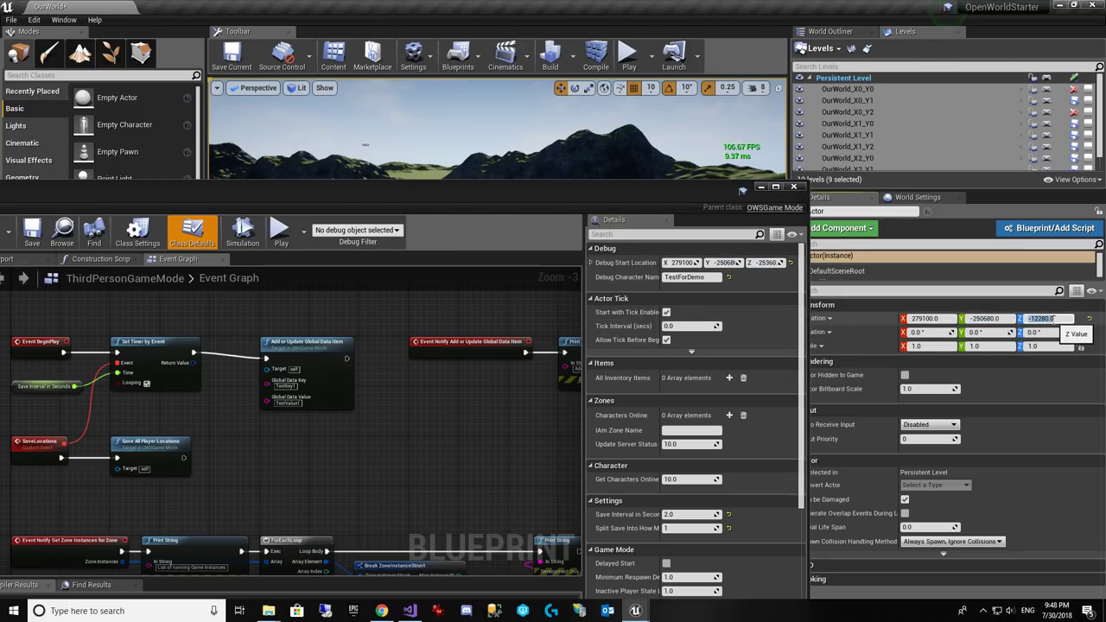
{"action": "key", "text": "ctrl+c"}
{"action": "left_click", "coordinate": [765, 262]}
{"action": "key", "text": "ctrl+v"}
Step: Compile the ThirdPersonGameMode blueprint and close its window
{"action": "left_click_drag", "start_coordinate": [234, 194], "coordinate": [453, 185]}
{"action": "left_click", "coordinate": [200, 226]}
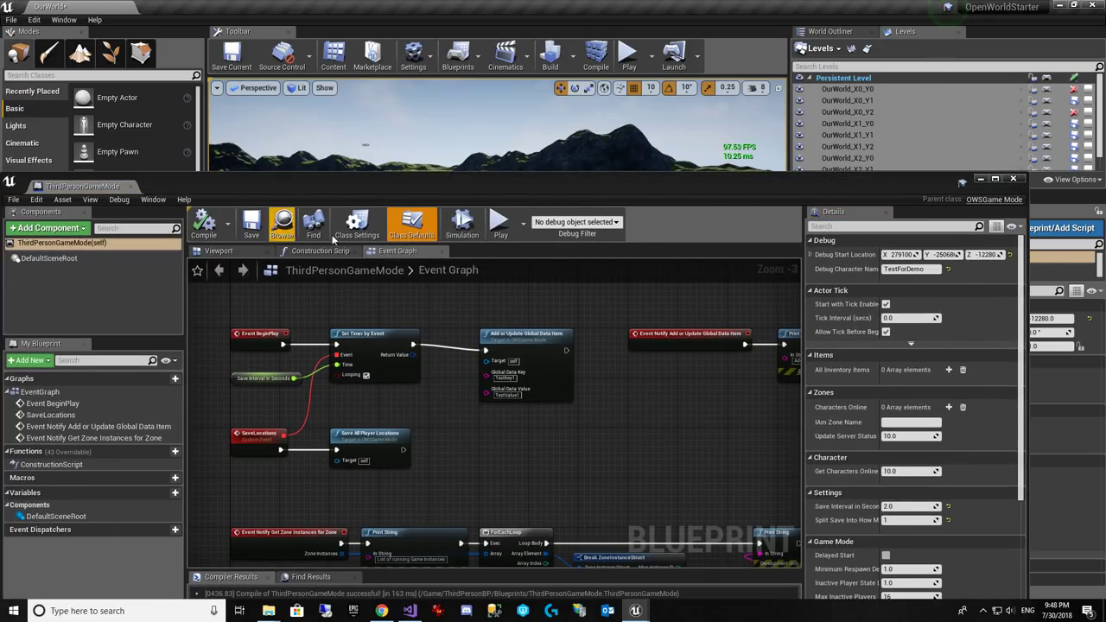
{"action": "left_click", "coordinate": [1013, 179]}
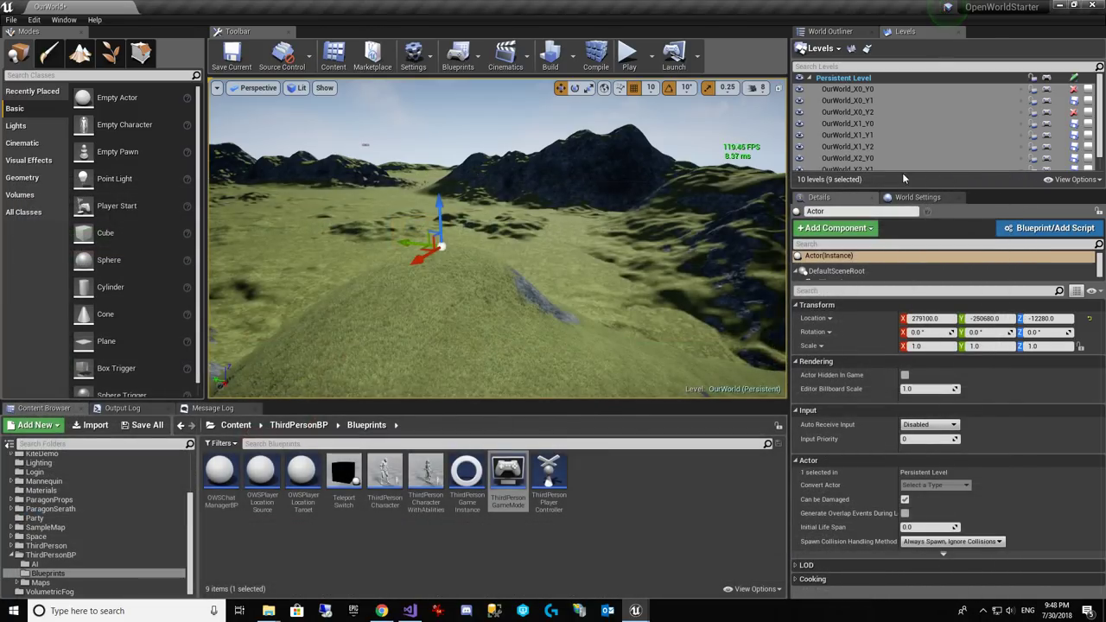
Step: Play the level in the editor, run the character forward across the hill, and stop the session
{"action": "left_click", "coordinate": [629, 57]}
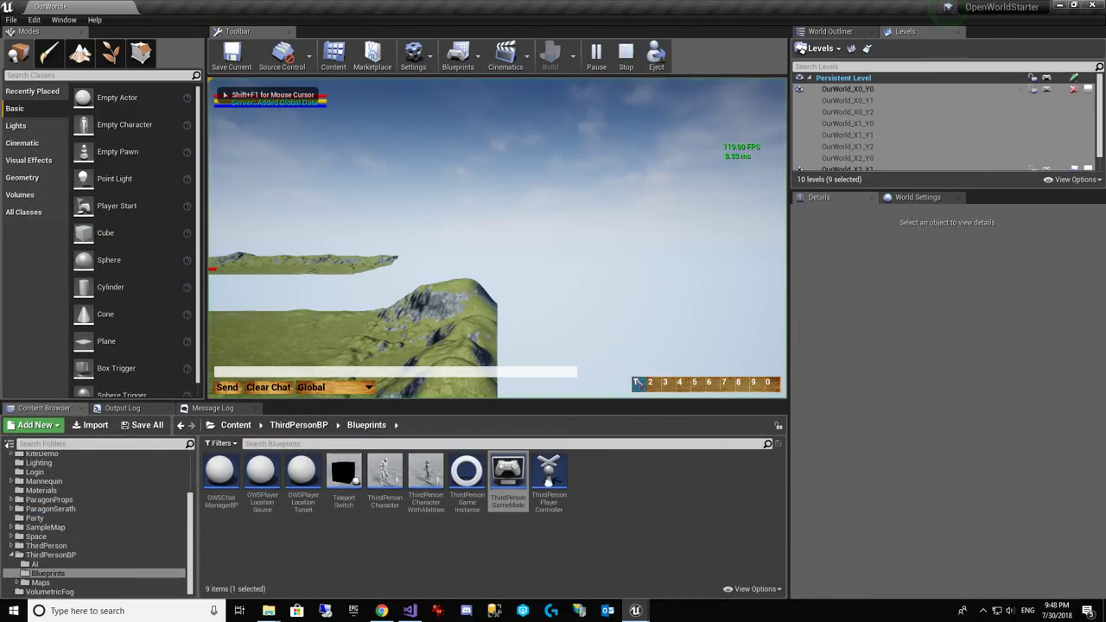
{"action": "key", "text": "w"}
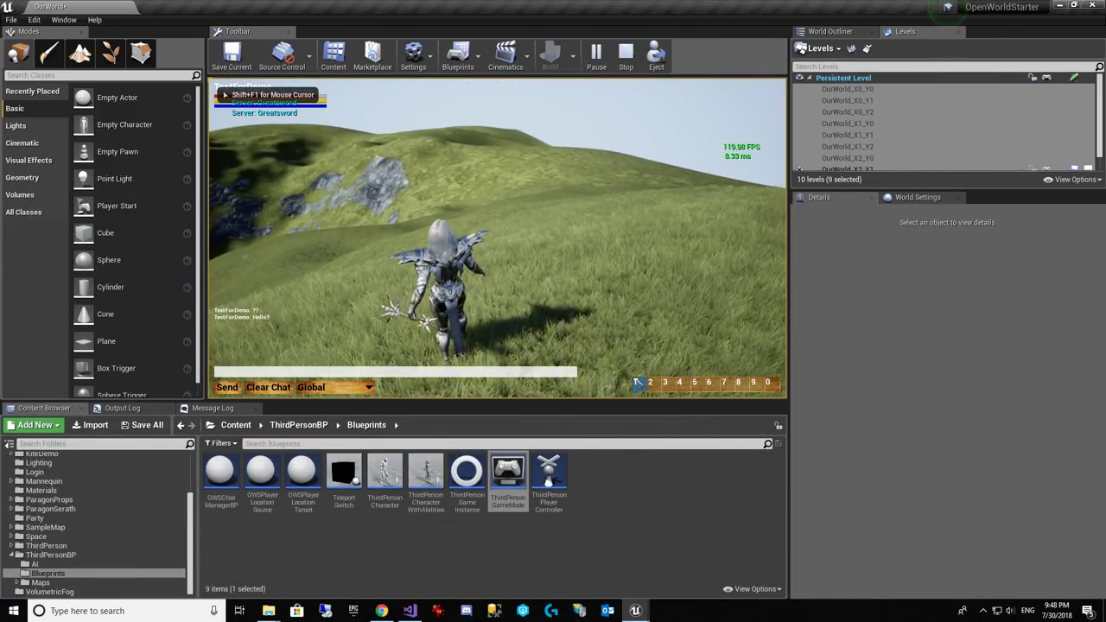
{"action": "key", "text": "w"}
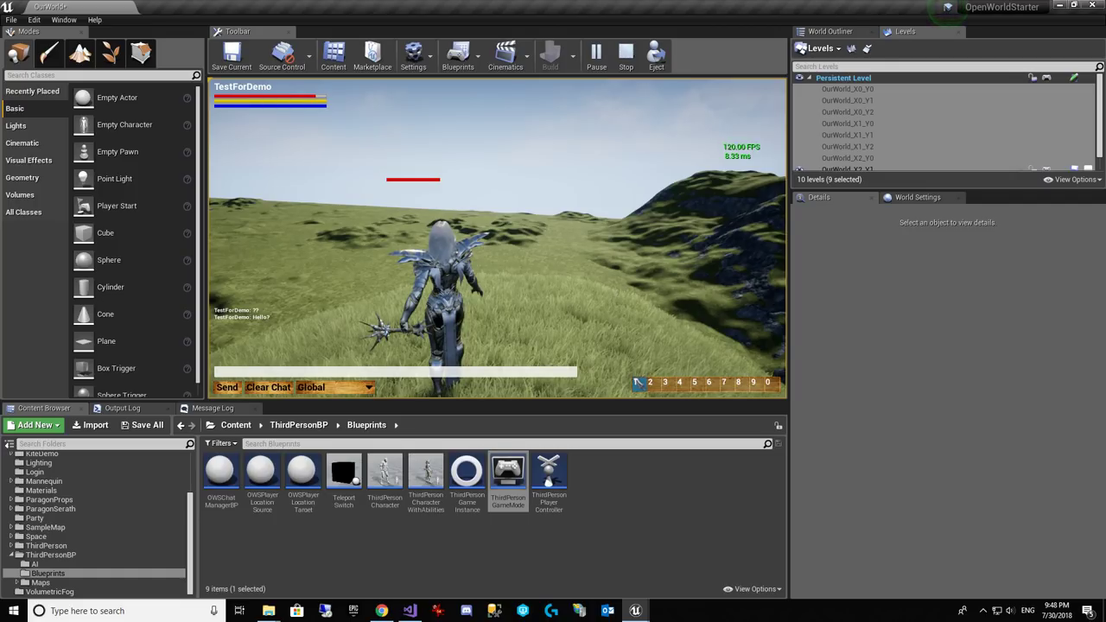
{"action": "key", "text": "Escape"}
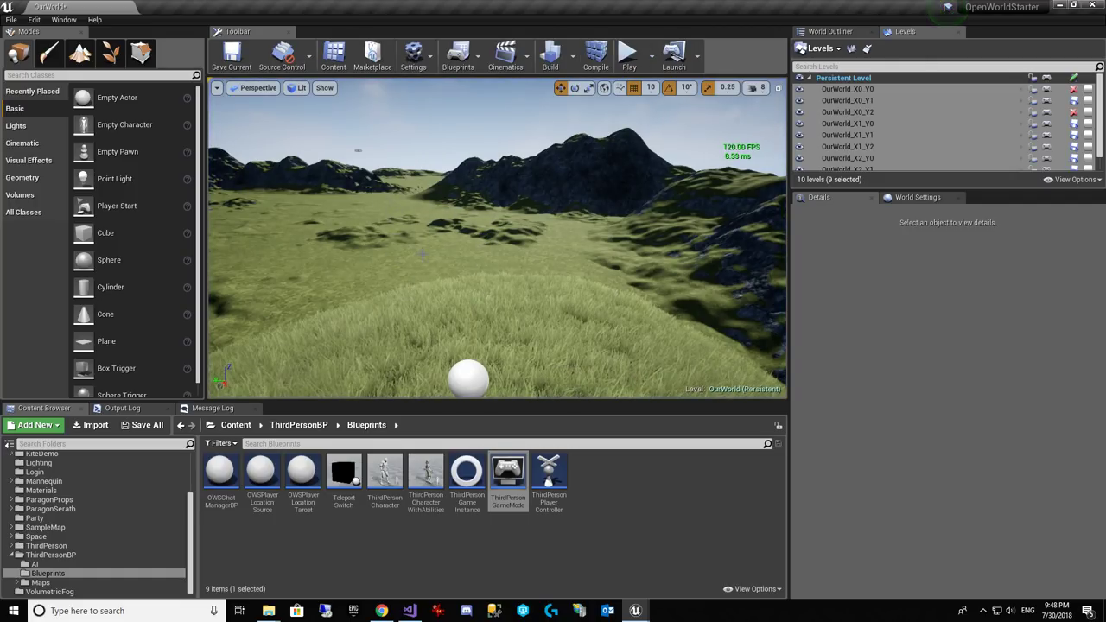
Step: Open the Level Details window and inspect the tile and LOD settings of OurWorld_X0_Y0
{"action": "left_click", "coordinate": [853, 50]}
{"action": "left_click_drag", "start_coordinate": [725, 95], "coordinate": [420, 102]}
{"action": "left_click", "coordinate": [202, 117]}
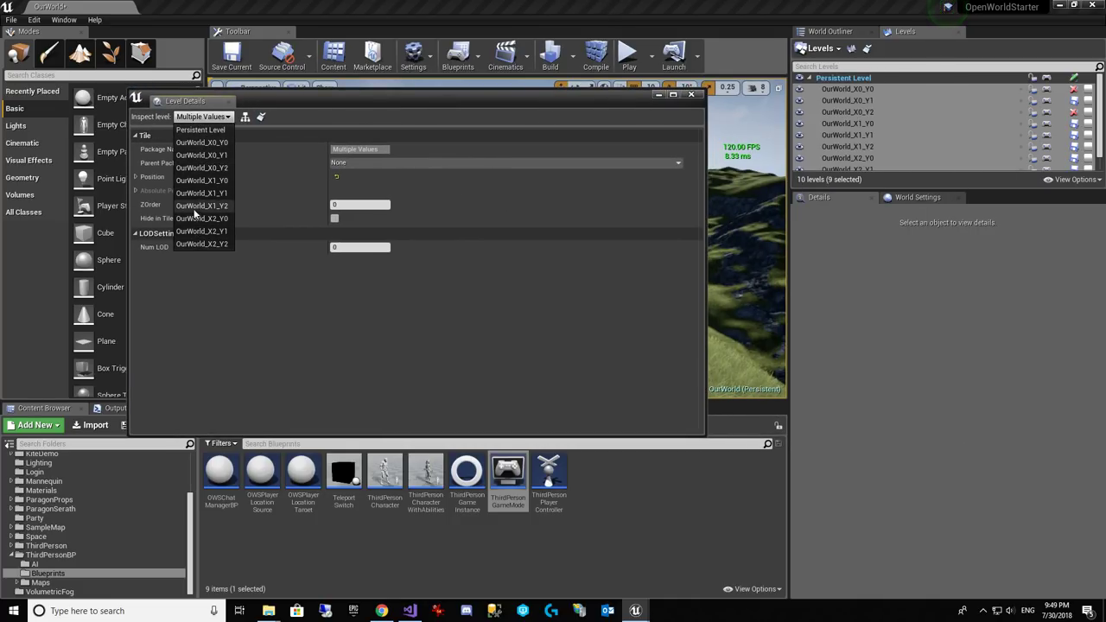
{"action": "left_click", "coordinate": [196, 144]}
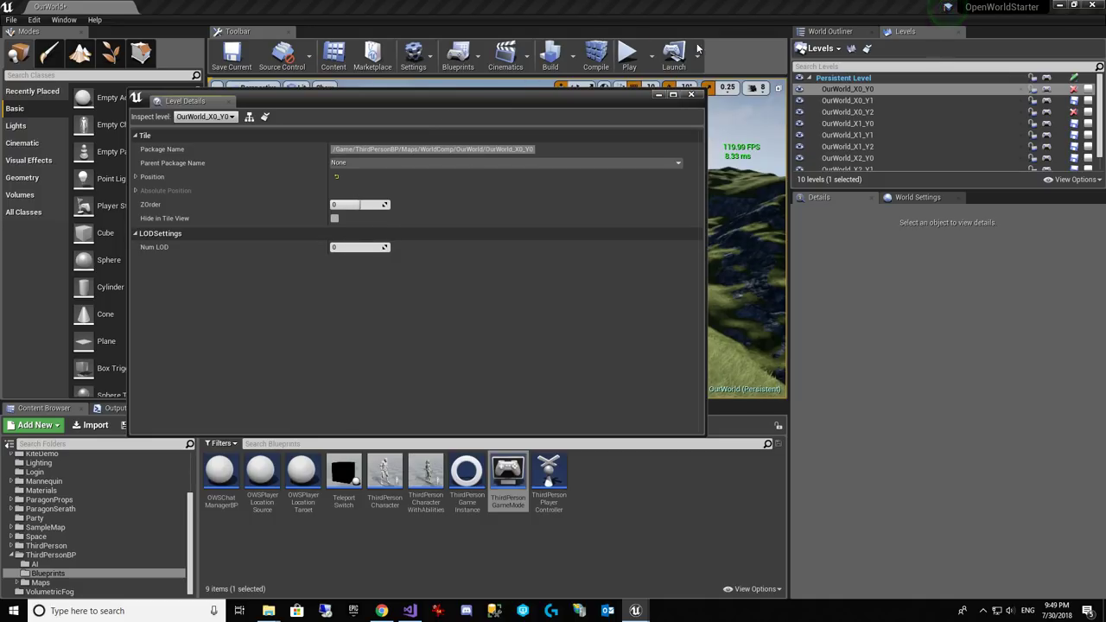
Step: Open the World Composition view and examine the full tile map, selecting the OurWorld_X2_Y1 and OurWorld_X2_Y2 tiles
{"action": "left_click", "coordinate": [866, 50]}
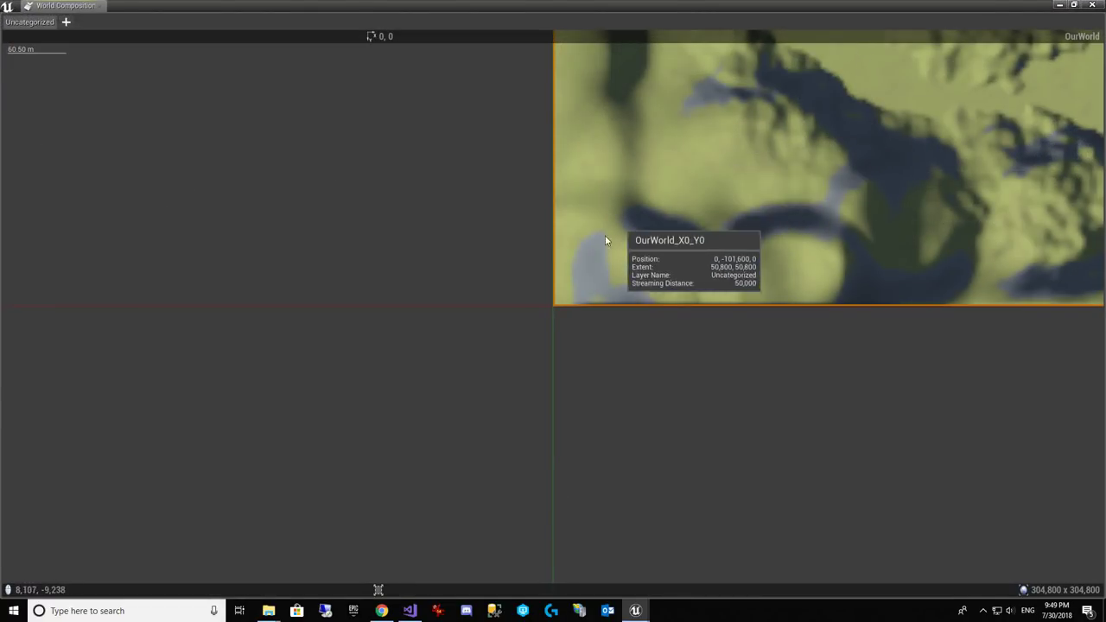
{"action": "scroll", "coordinate": [586, 247], "scroll_direction": "up", "scroll_amount": 3}
{"action": "scroll", "coordinate": [397, 279], "scroll_direction": "down", "scroll_amount": 6}
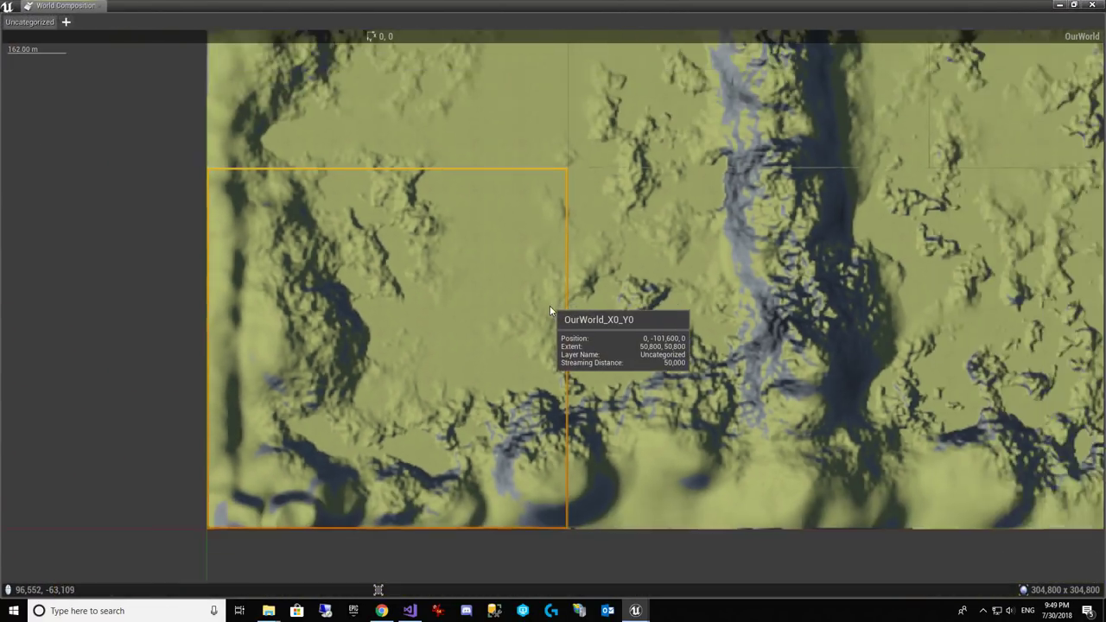
{"action": "scroll", "coordinate": [466, 339], "scroll_direction": "down", "scroll_amount": 1}
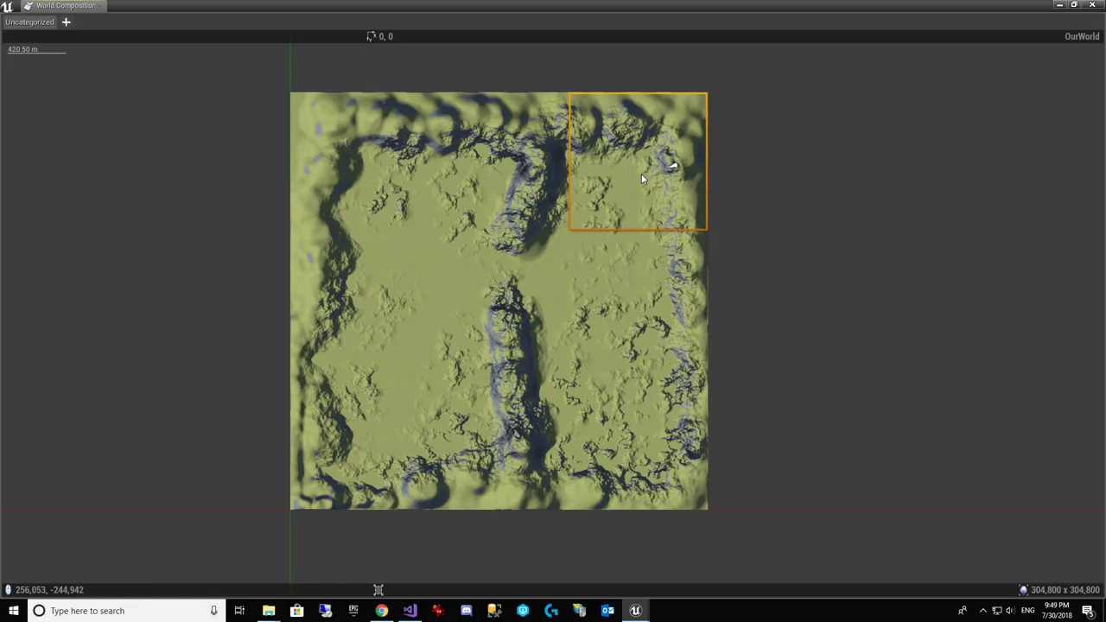
{"action": "left_click", "coordinate": [640, 285]}
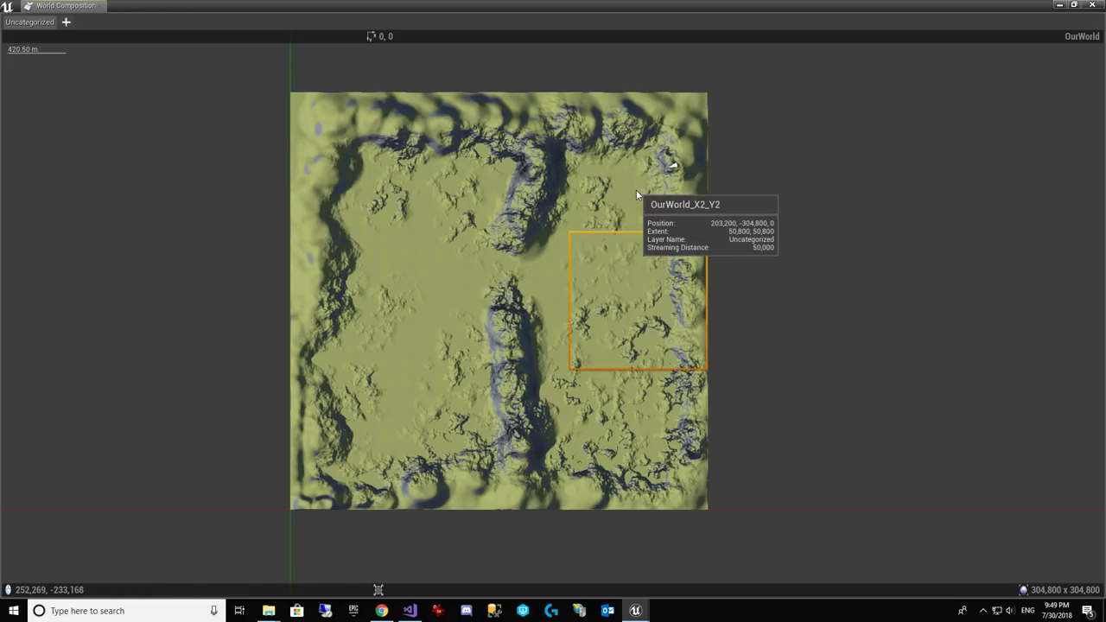
{"action": "left_click", "coordinate": [637, 216]}
{"action": "left_click", "coordinate": [637, 269]}
{"action": "left_click", "coordinate": [632, 202]}
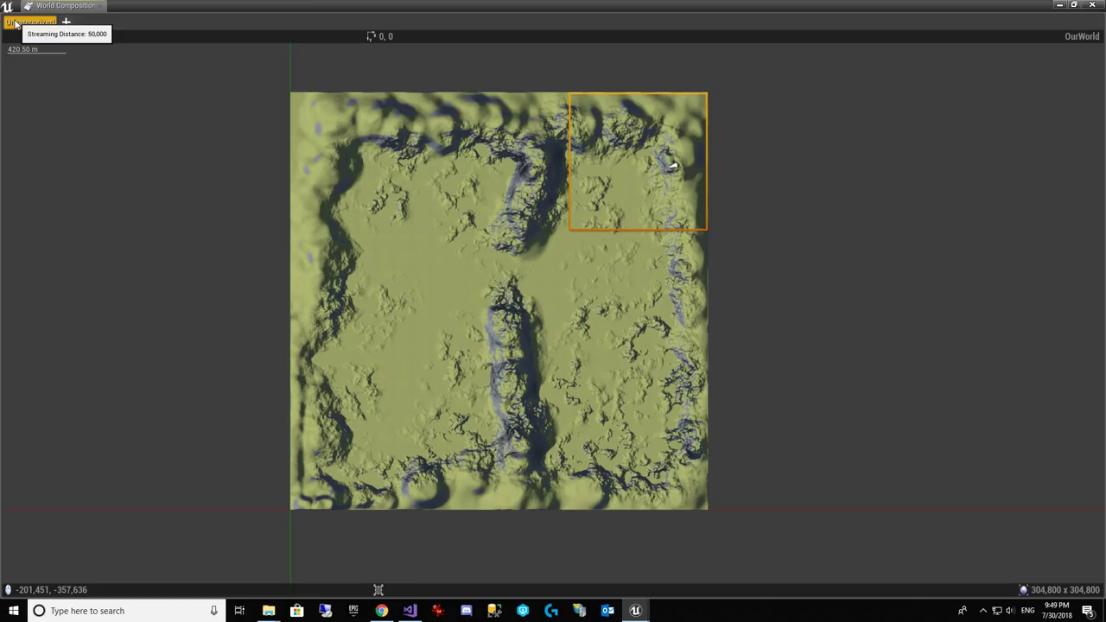
Step: Review the new layer's streaming distance options and the layer assignment choices for the OurWorld_X1_Y2 tile
{"action": "left_click", "coordinate": [66, 22]}
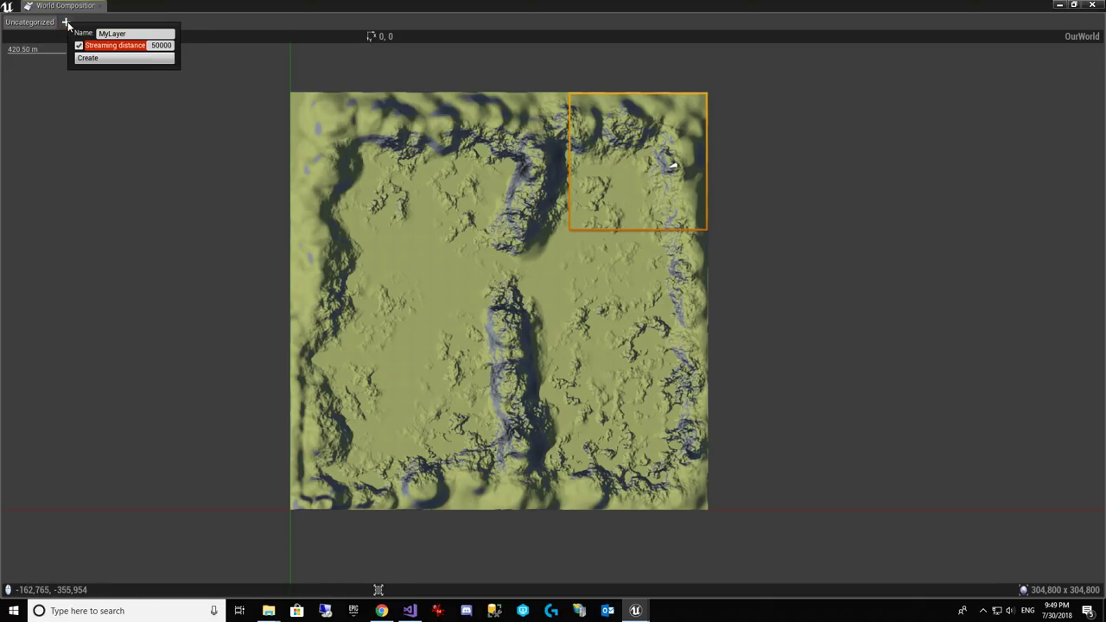
{"action": "left_click", "coordinate": [221, 28]}
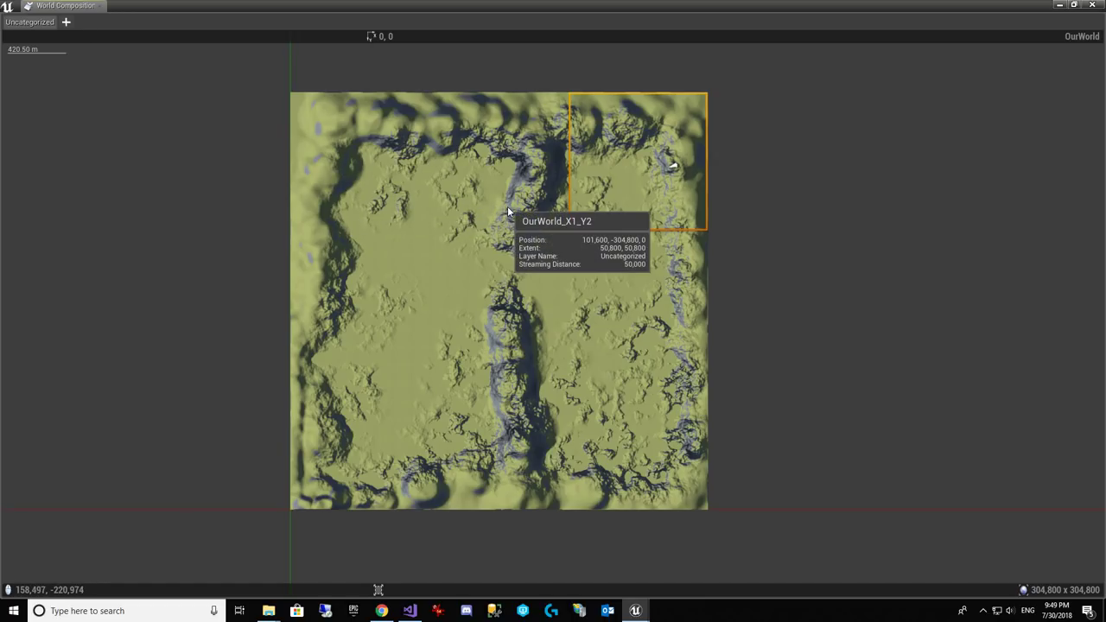
{"action": "right_click", "coordinate": [514, 176]}
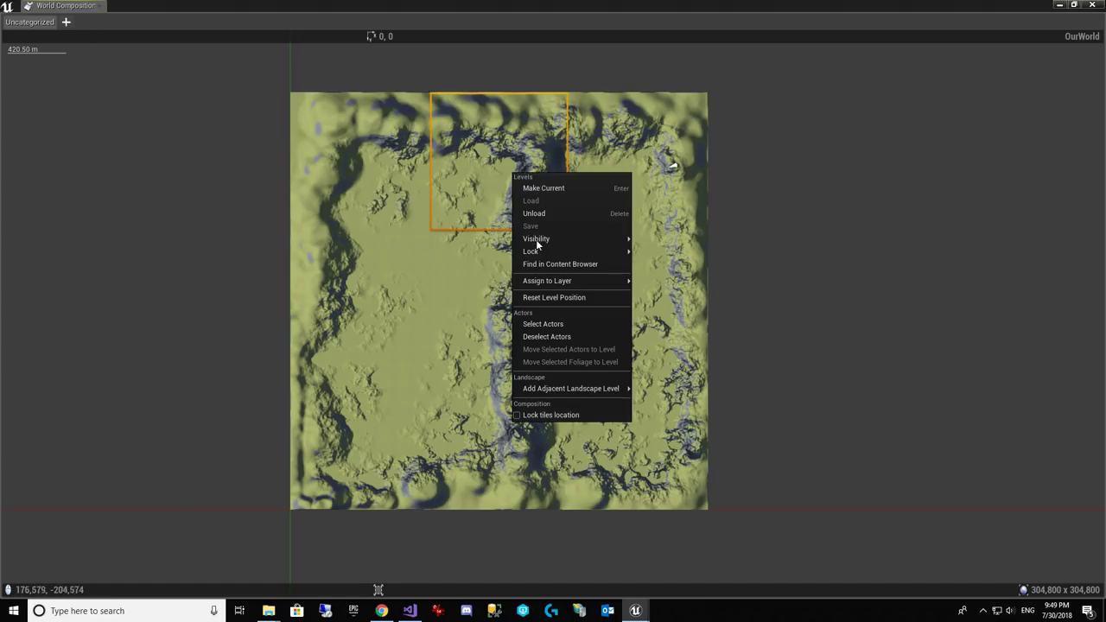
{"action": "mouse_move", "coordinate": [582, 285]}
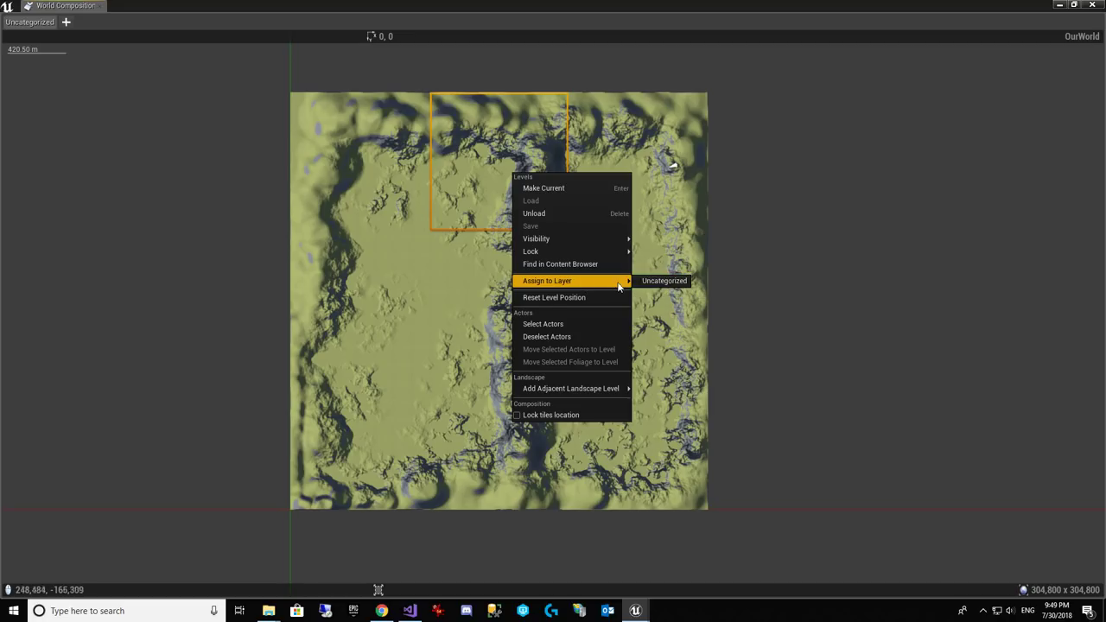
{"action": "left_click", "coordinate": [351, 178]}
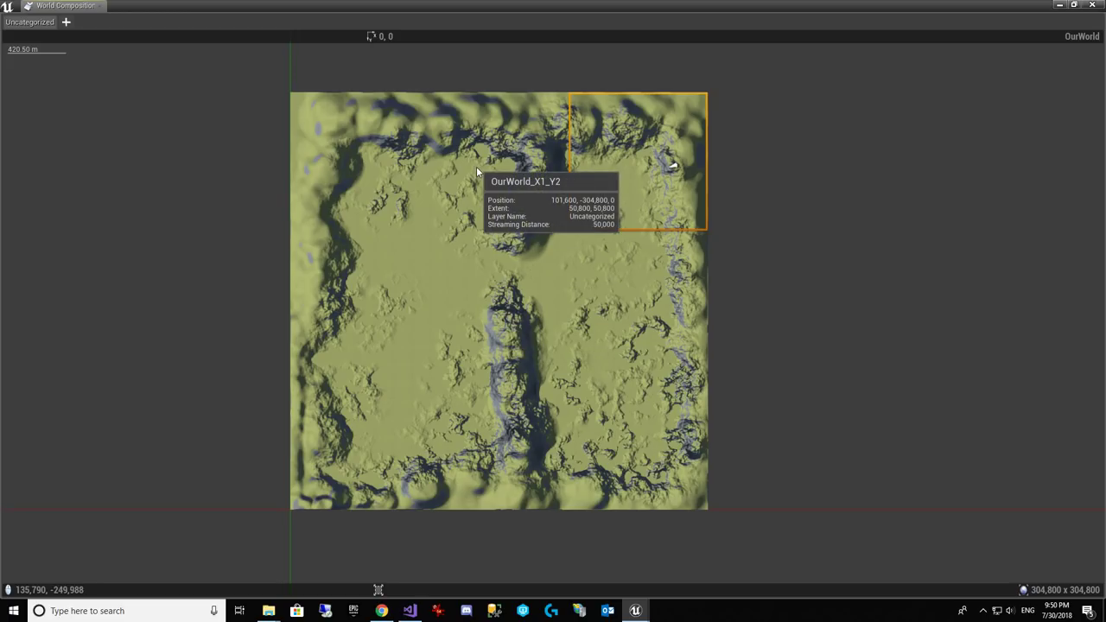
Step: Close the World Composition view and set the number of LODs for OurWorld_X2_Y2 to 2
{"action": "left_click", "coordinate": [100, 6]}
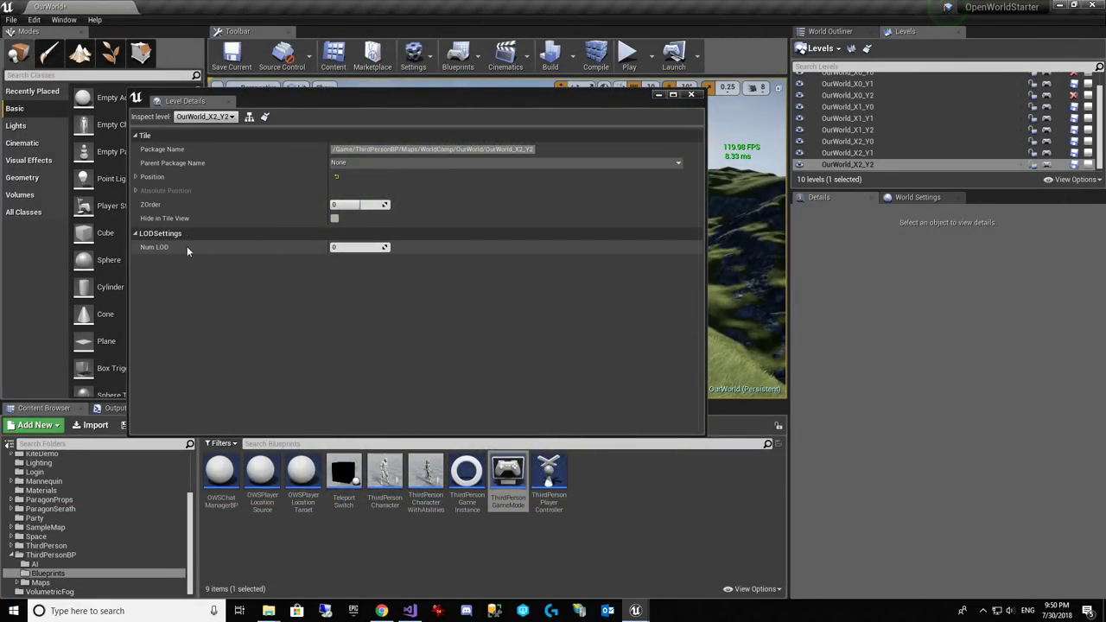
{"action": "left_click", "coordinate": [359, 248]}
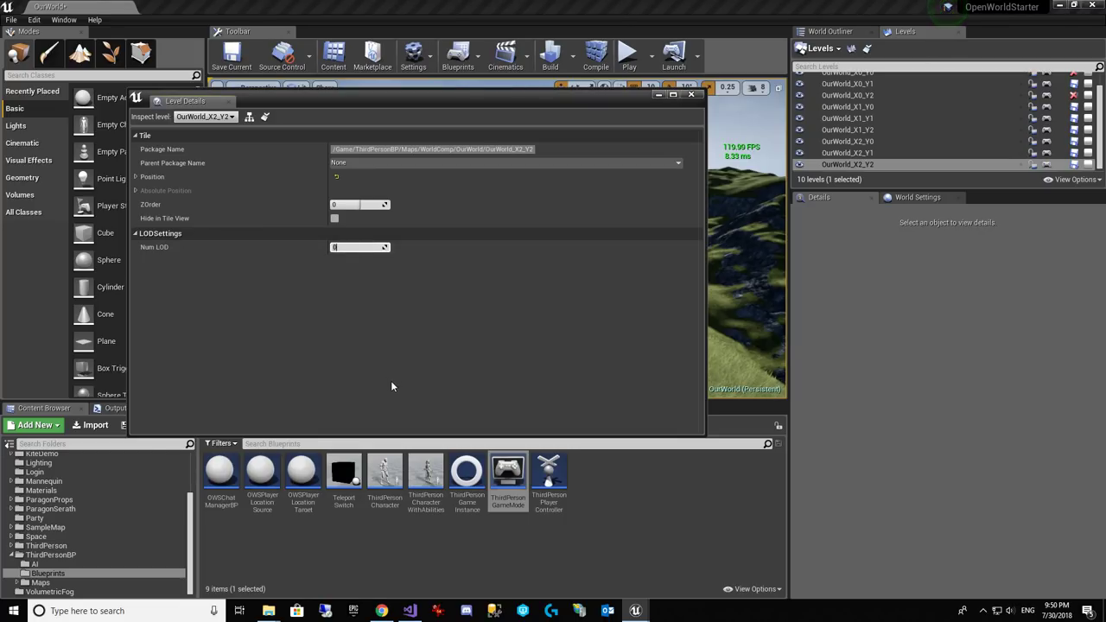
{"action": "type", "text": "2"}
{"action": "key", "text": "Return"}
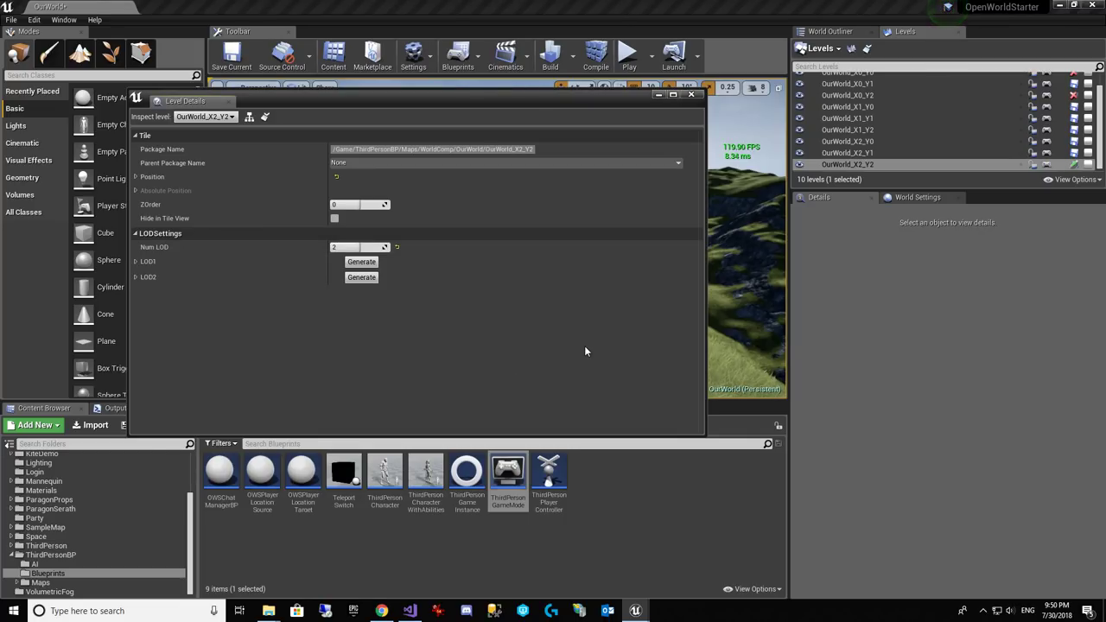
Step: Set the OurWorld_X2_Y2 tile's LOD1 distance to 50000 and its LOD2 distance to 2000000
{"action": "left_click", "coordinate": [136, 262]}
{"action": "left_click", "coordinate": [135, 304]}
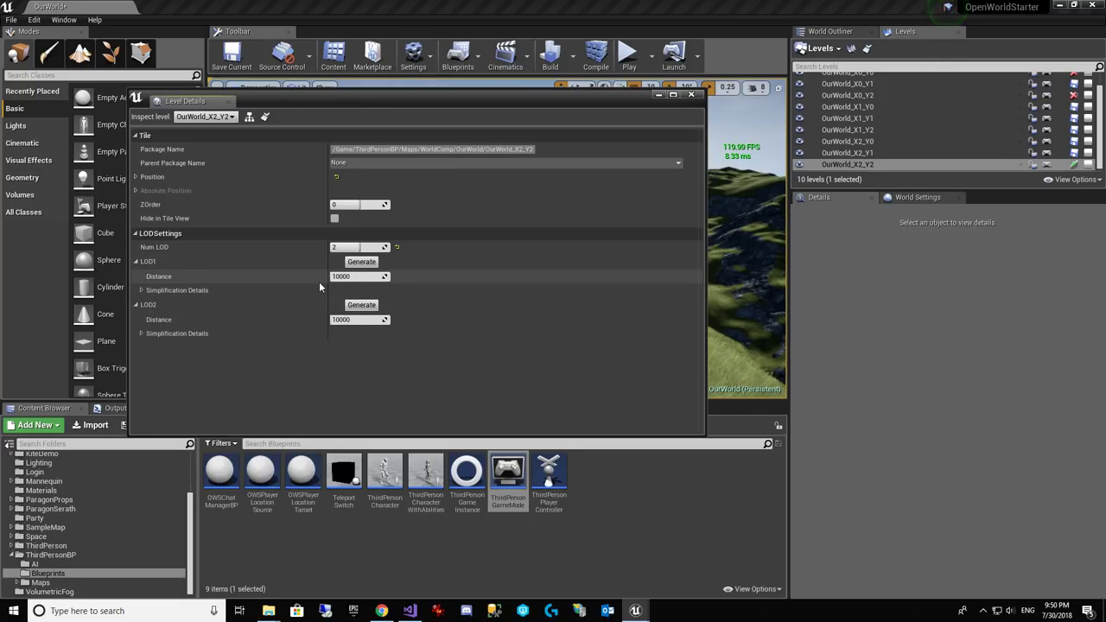
{"action": "left_click", "coordinate": [345, 276]}
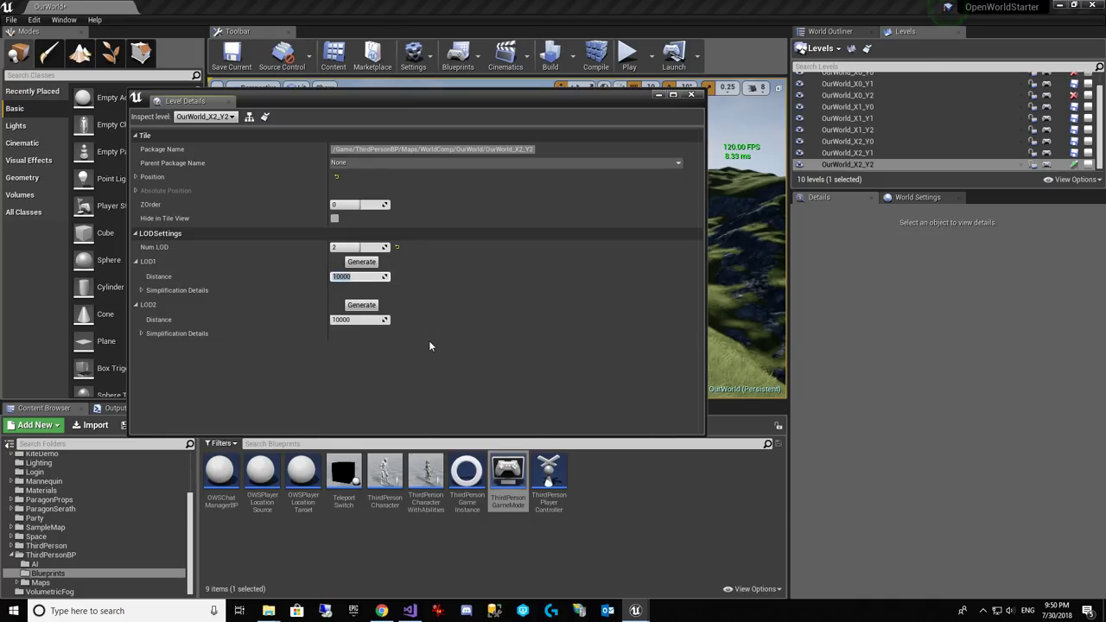
{"action": "type", "text": "50000"}
{"action": "key", "text": "Return"}
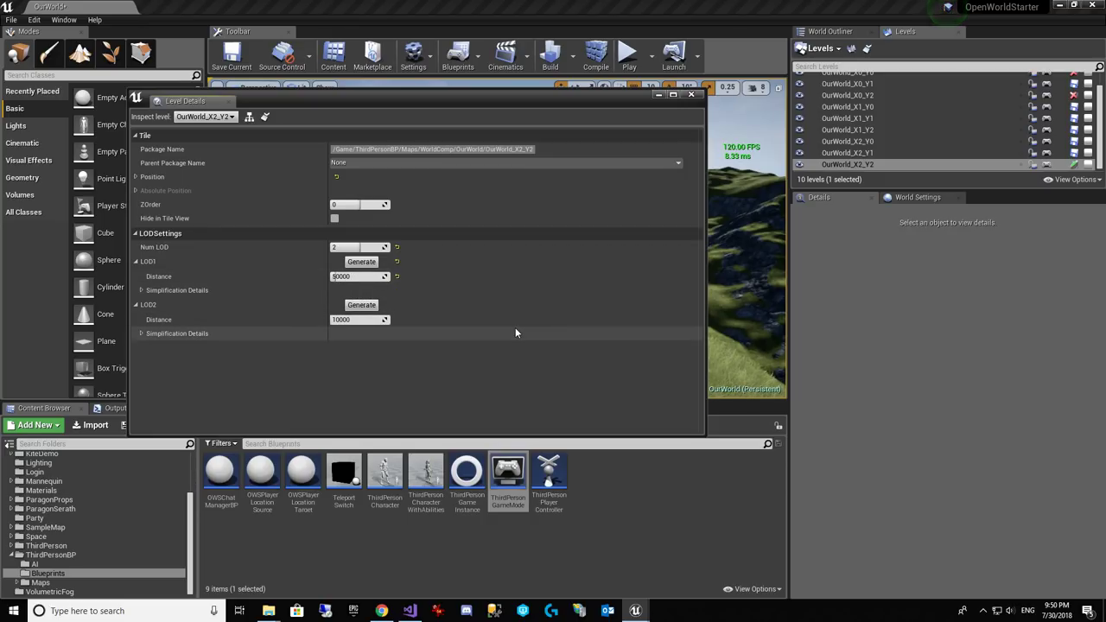
{"action": "left_click", "coordinate": [364, 321]}
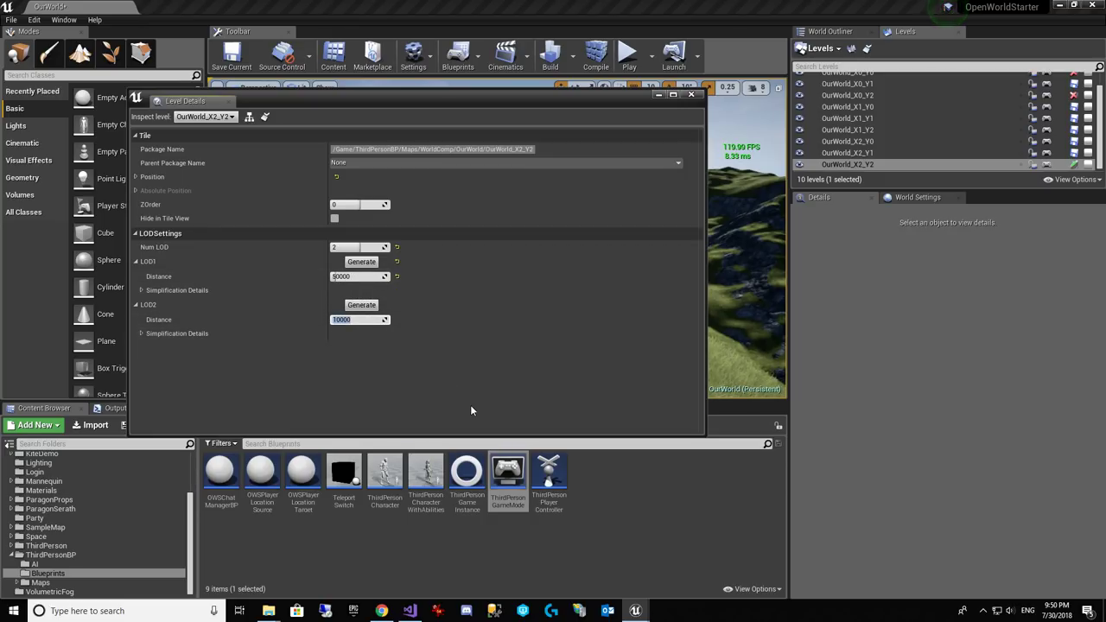
{"action": "type", "text": "2000000"}
{"action": "key", "text": "Return"}
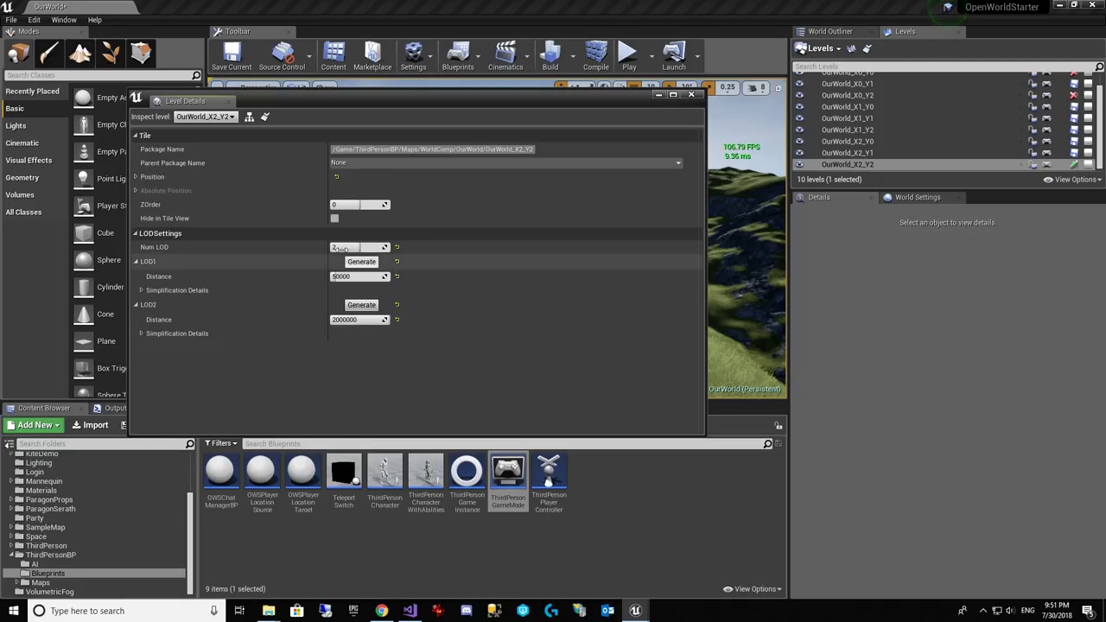
Step: Enable the Landscape Export LOD override in the simplification details of both LOD1 and LOD2
{"action": "left_click", "coordinate": [142, 291]}
{"action": "scroll", "coordinate": [163, 395], "scroll_direction": "down", "scroll_amount": 1}
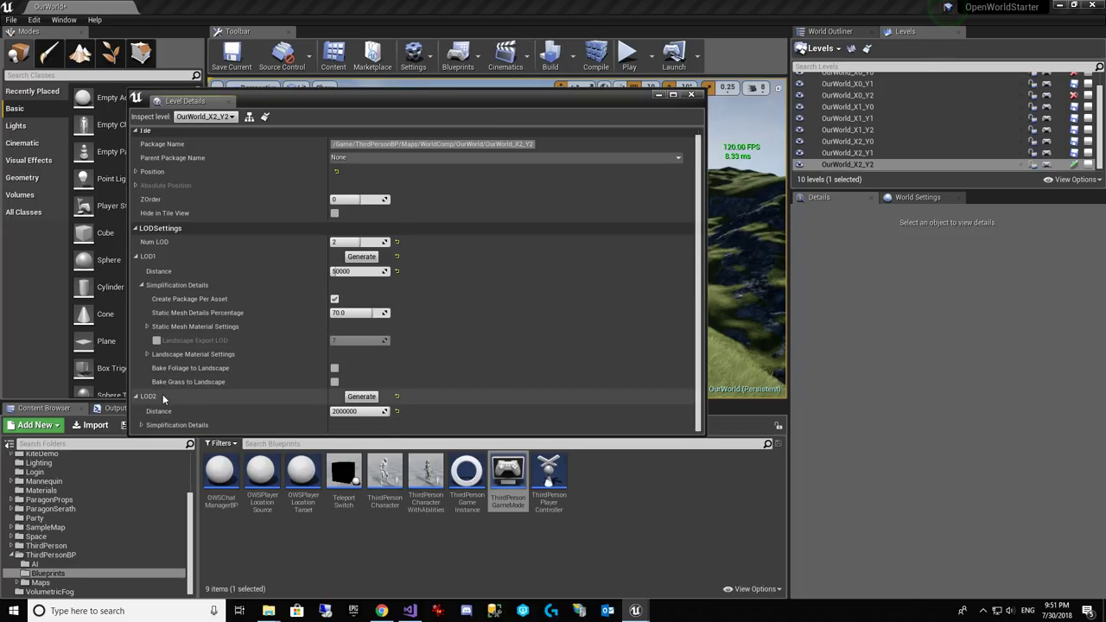
{"action": "left_click", "coordinate": [142, 427]}
{"action": "scroll", "coordinate": [585, 301], "scroll_direction": "down", "scroll_amount": 3}
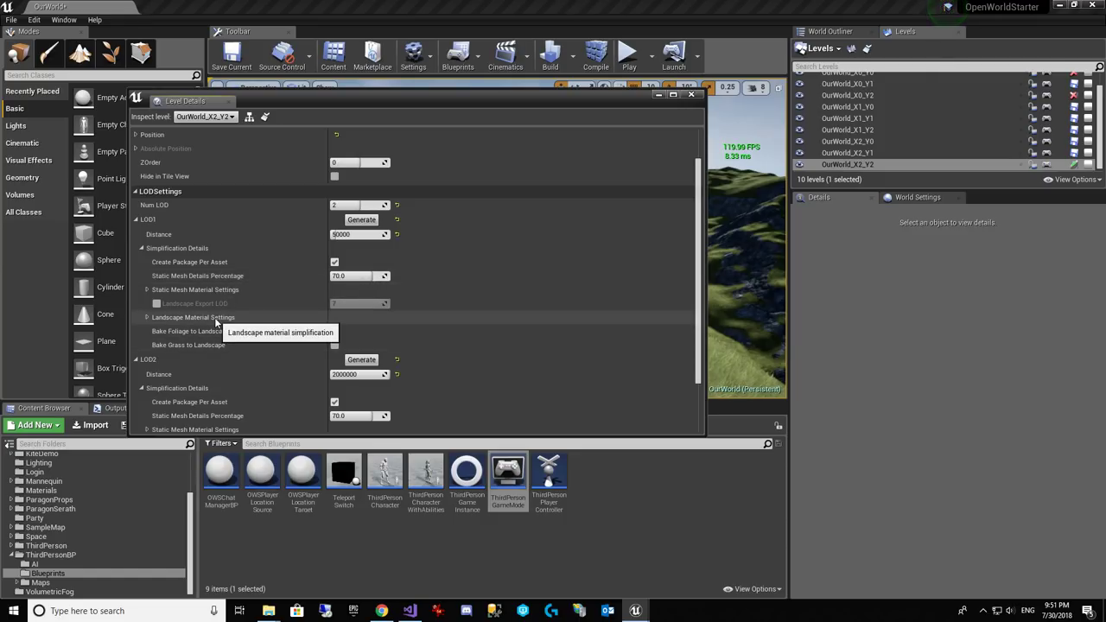
{"action": "left_click", "coordinate": [156, 304]}
{"action": "scroll", "coordinate": [217, 323], "scroll_direction": "down", "scroll_amount": 2}
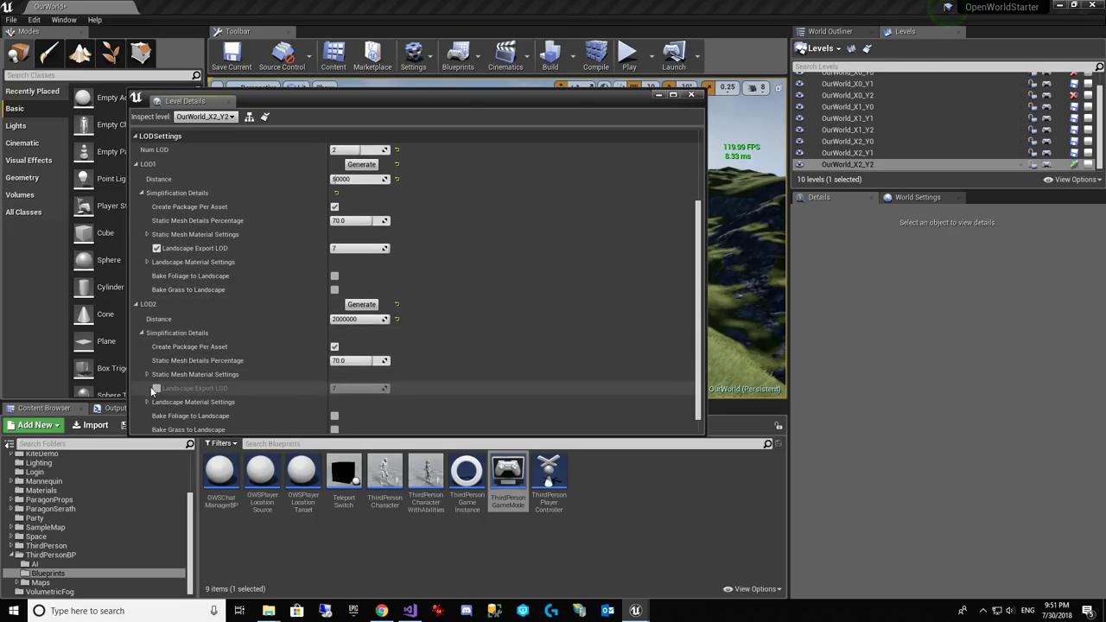
{"action": "left_click", "coordinate": [156, 388]}
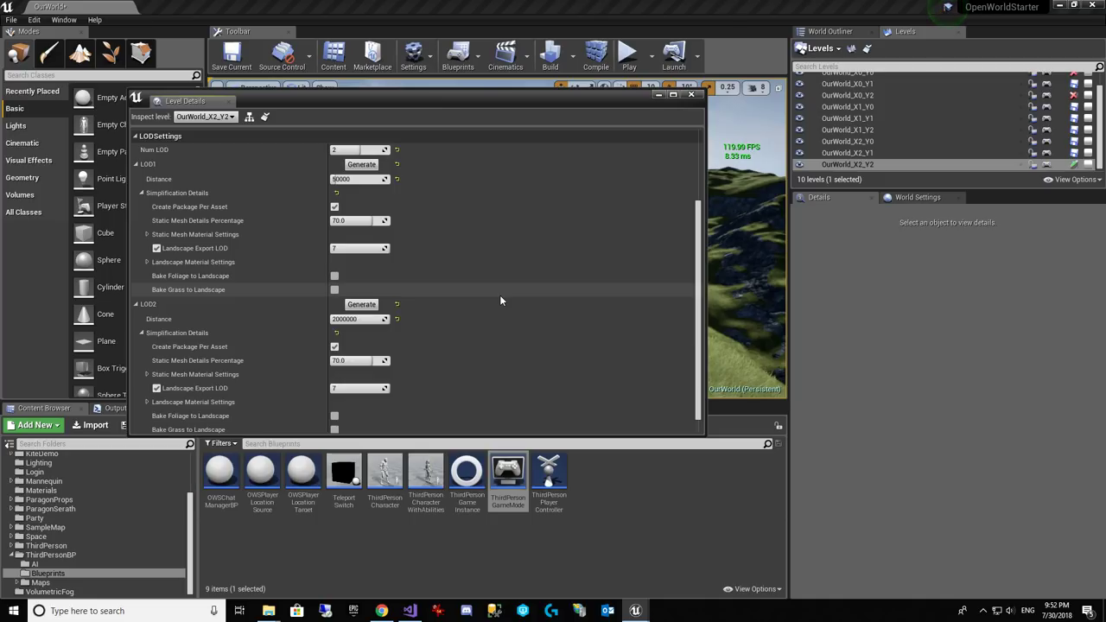
Step: Set Landscape Export LOD to 3 for LOD1 and 5 for LOD2
{"action": "left_click", "coordinate": [356, 248]}
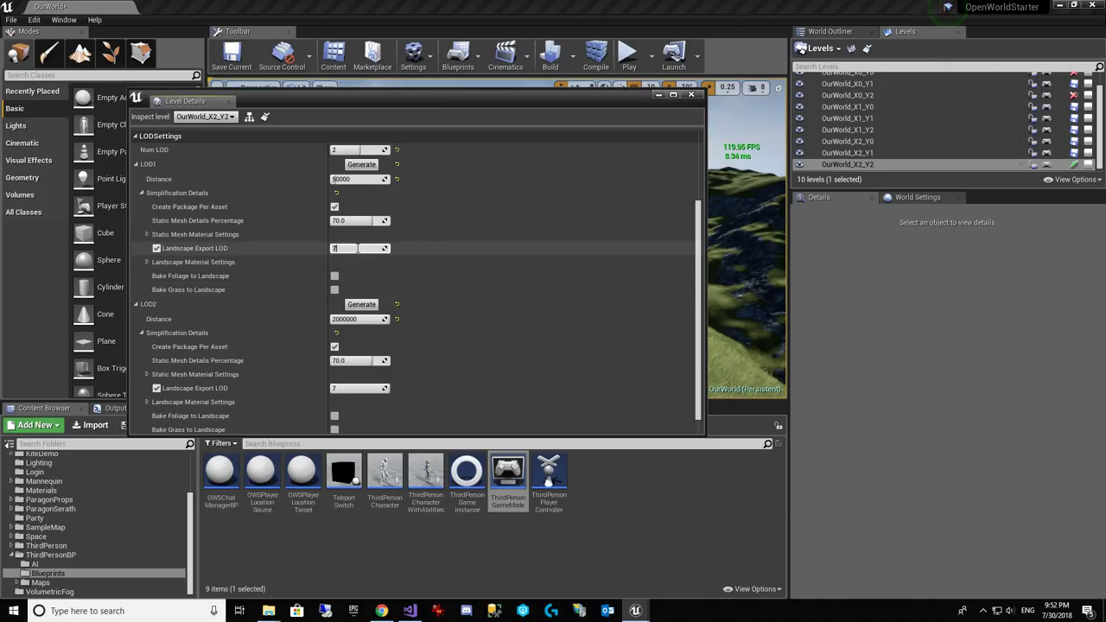
{"action": "type", "text": "3"}
{"action": "key", "text": "Return"}
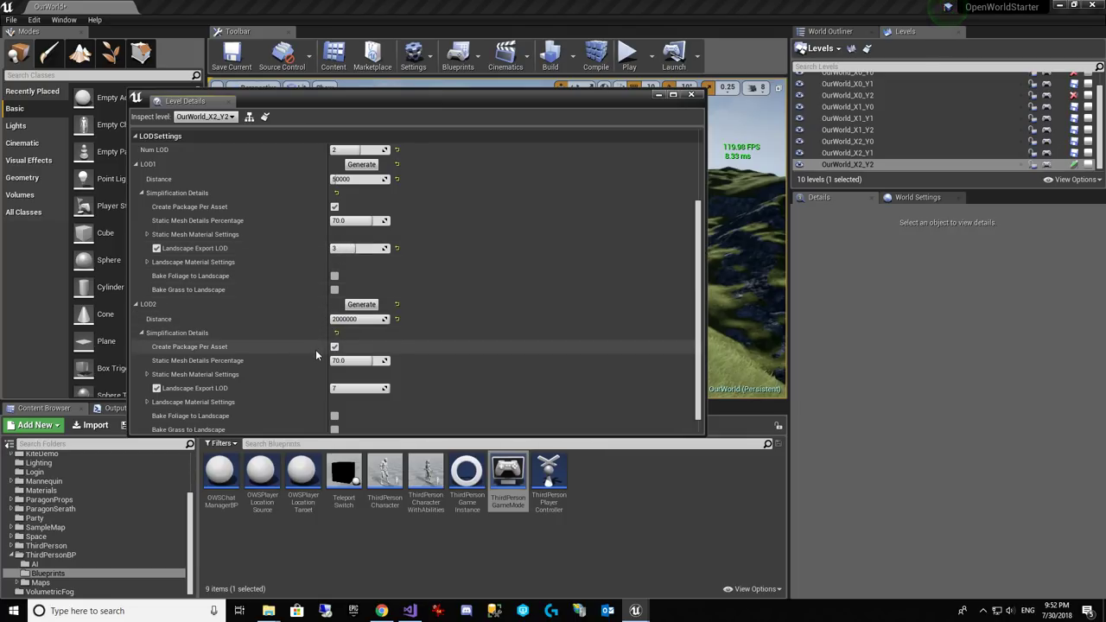
{"action": "left_click", "coordinate": [345, 389]}
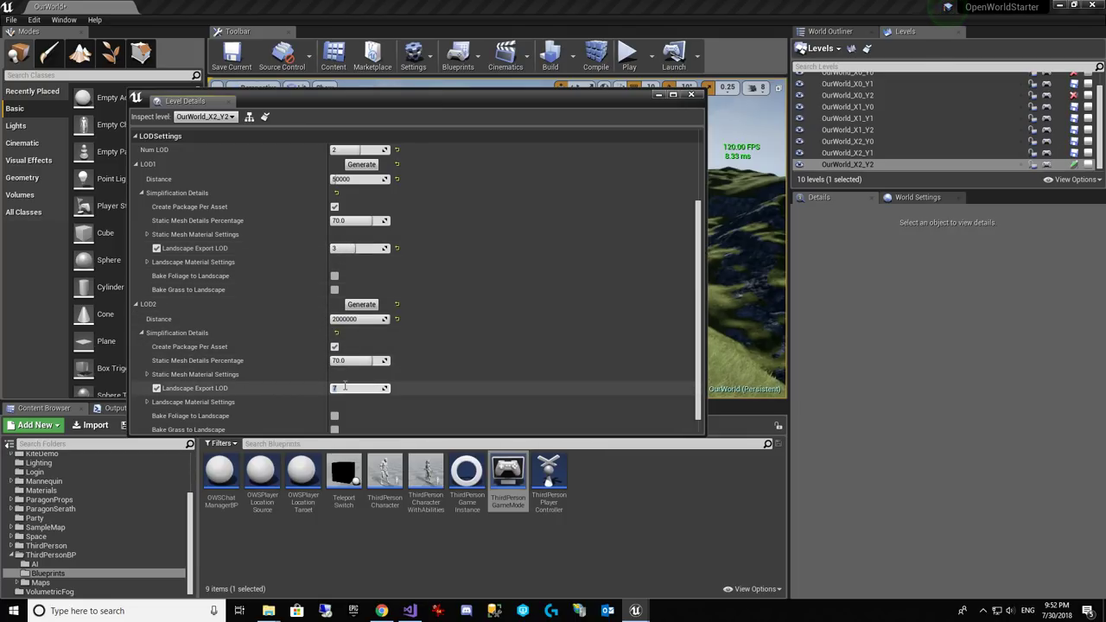
{"action": "key", "text": "Return"}
{"action": "scroll", "coordinate": [442, 368], "scroll_direction": "down", "scroll_amount": 1}
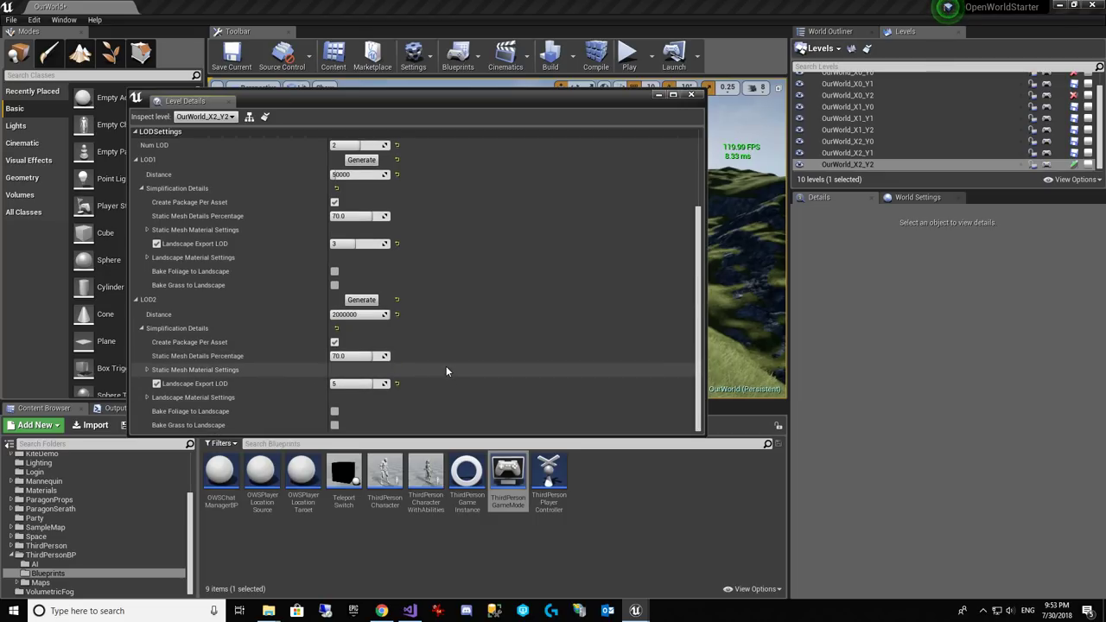
Step: Expand and review LOD1's landscape material settings and LOD2's static mesh material settings
{"action": "left_click", "coordinate": [148, 258]}
{"action": "scroll", "coordinate": [156, 276], "scroll_direction": "down", "scroll_amount": 1}
{"action": "scroll", "coordinate": [159, 286], "scroll_direction": "down", "scroll_amount": 2}
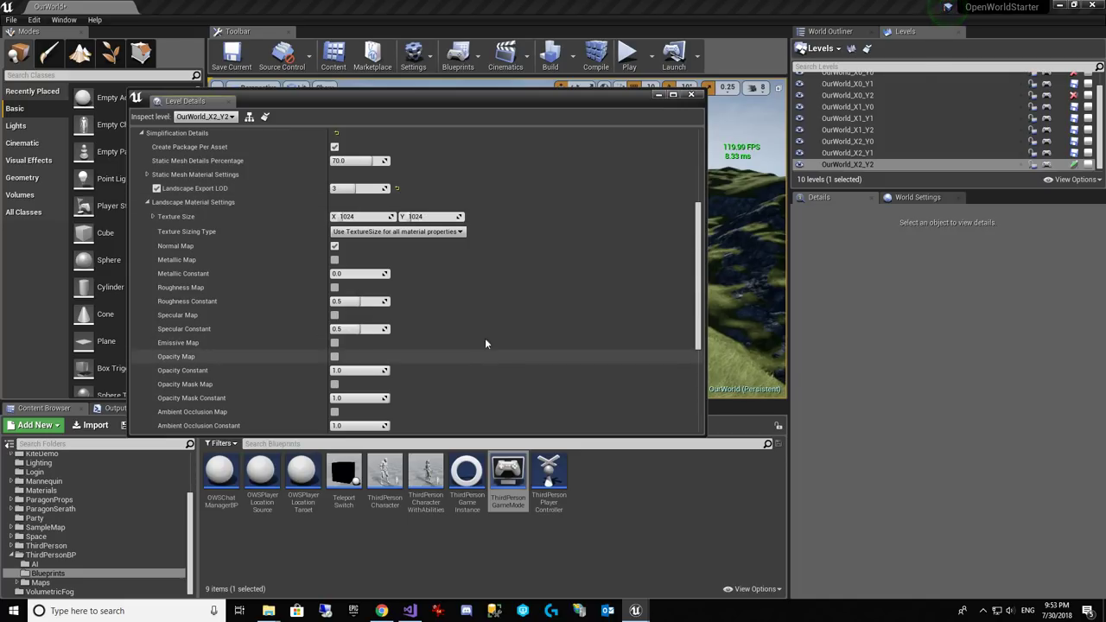
{"action": "scroll", "coordinate": [481, 326], "scroll_direction": "down", "scroll_amount": 5}
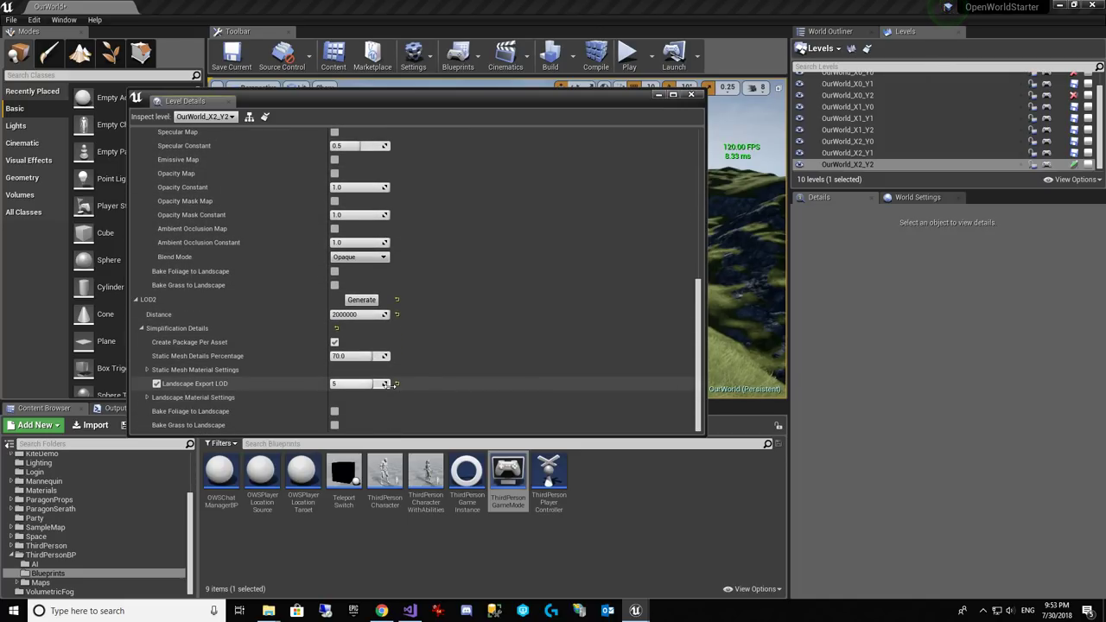
{"action": "left_click", "coordinate": [148, 364]}
{"action": "scroll", "coordinate": [389, 344], "scroll_direction": "down", "scroll_amount": 2}
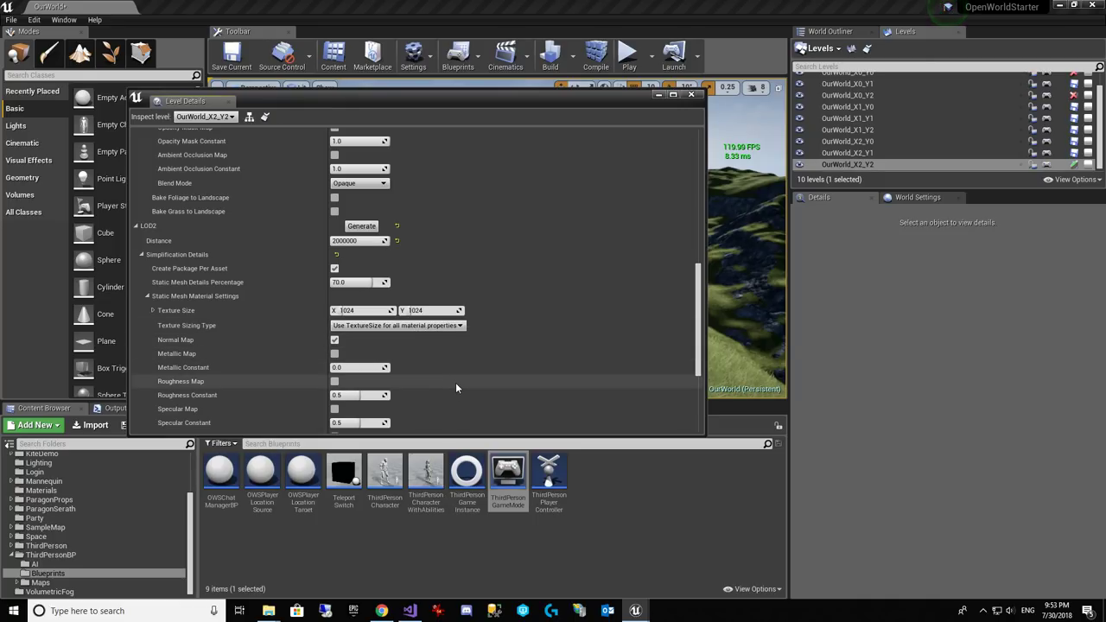
{"action": "scroll", "coordinate": [451, 362], "scroll_direction": "up", "scroll_amount": 5}
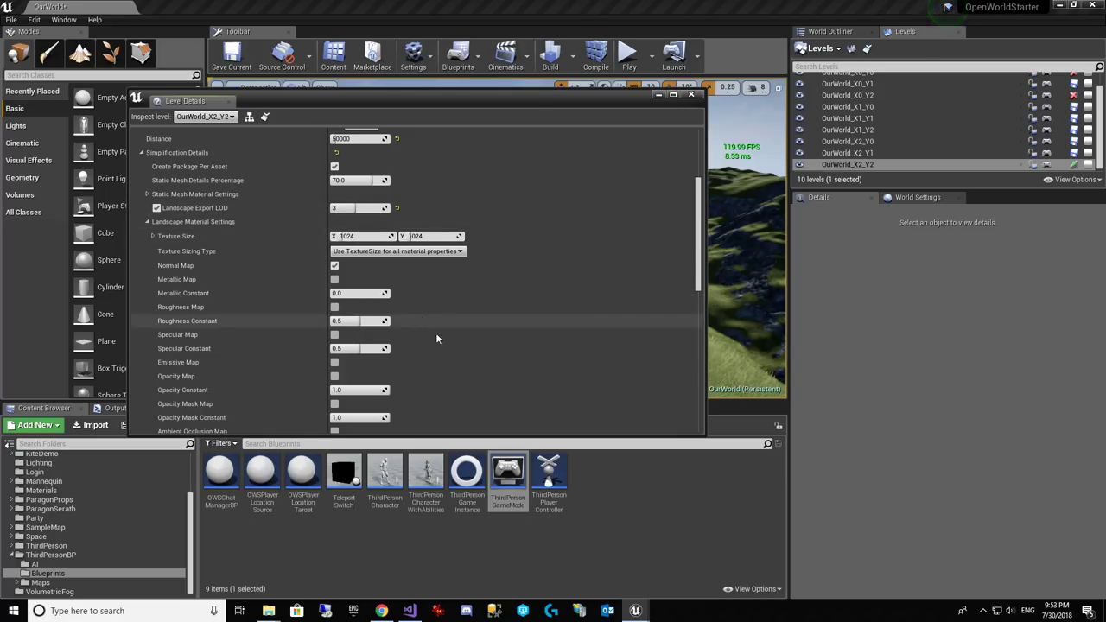
{"action": "scroll", "coordinate": [449, 350], "scroll_direction": "up", "scroll_amount": 3}
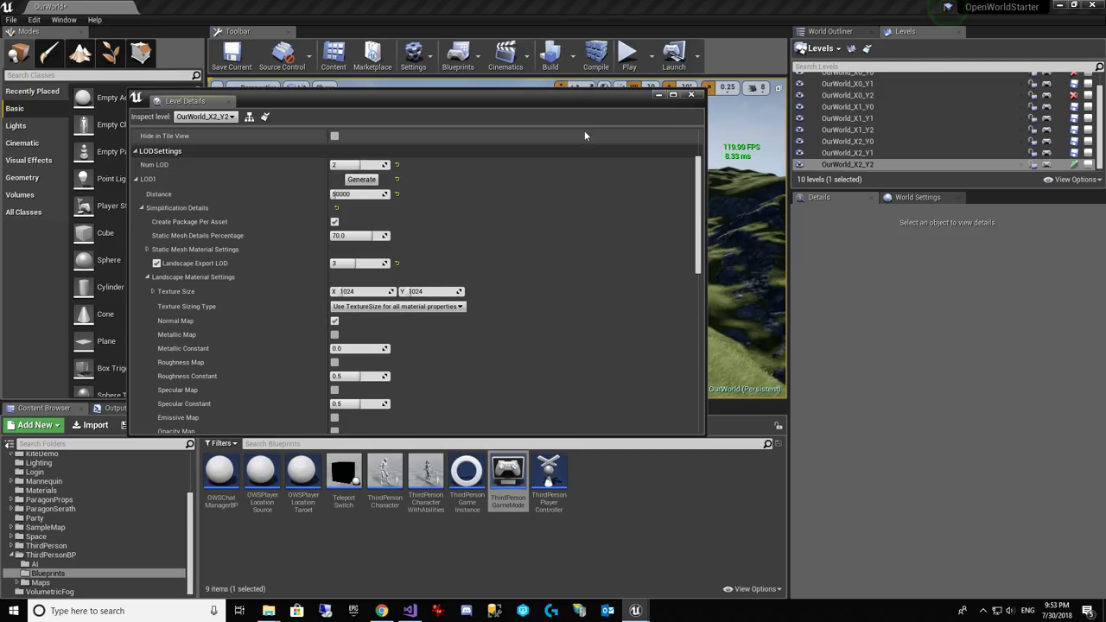
Step: Maximize the Level Details window and set LOD1's landscape material specular constant to 0 and roughness constant to 0.9
{"action": "left_click_drag", "start_coordinate": [634, 98], "coordinate": [690, 107]}
{"action": "left_click", "coordinate": [733, 104]}
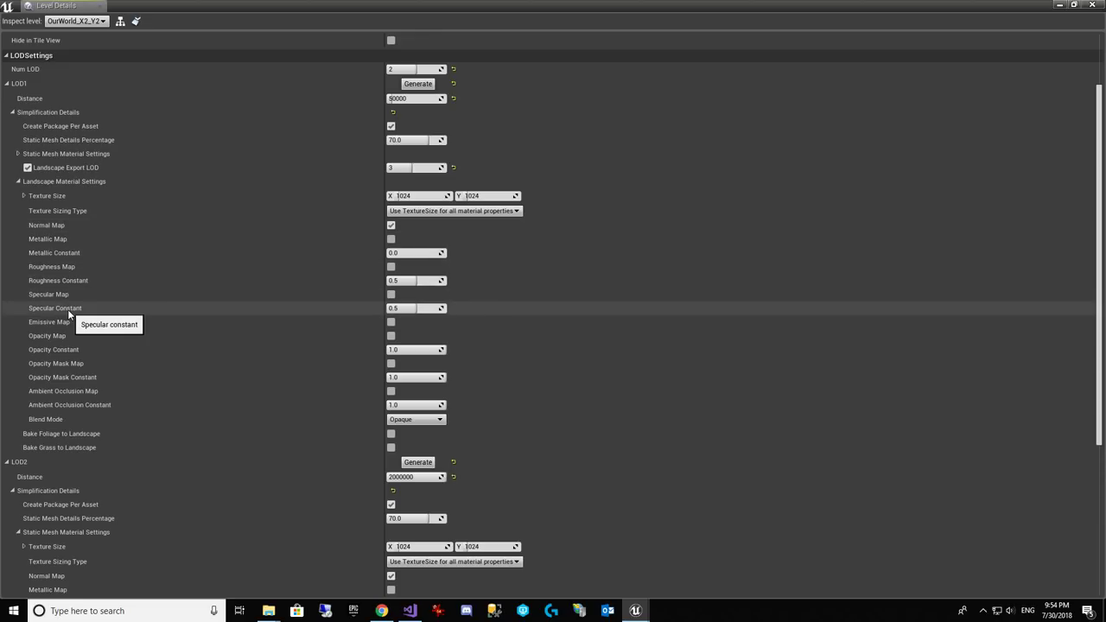
{"action": "left_click", "coordinate": [415, 309]}
{"action": "type", "text": "0"}
{"action": "key", "text": "Return"}
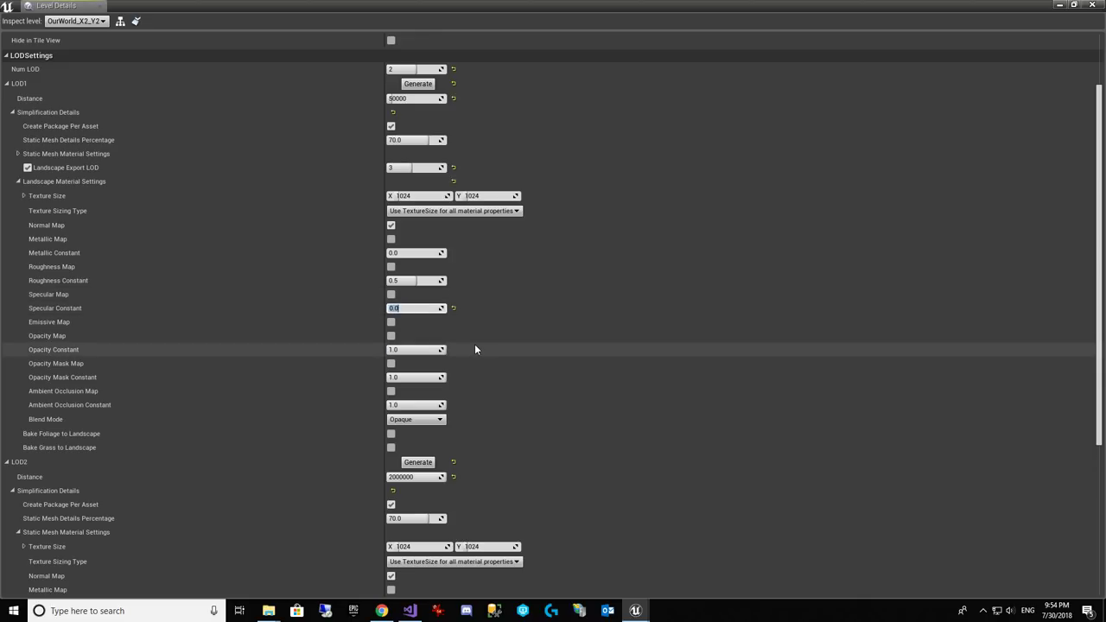
{"action": "left_click", "coordinate": [400, 281]}
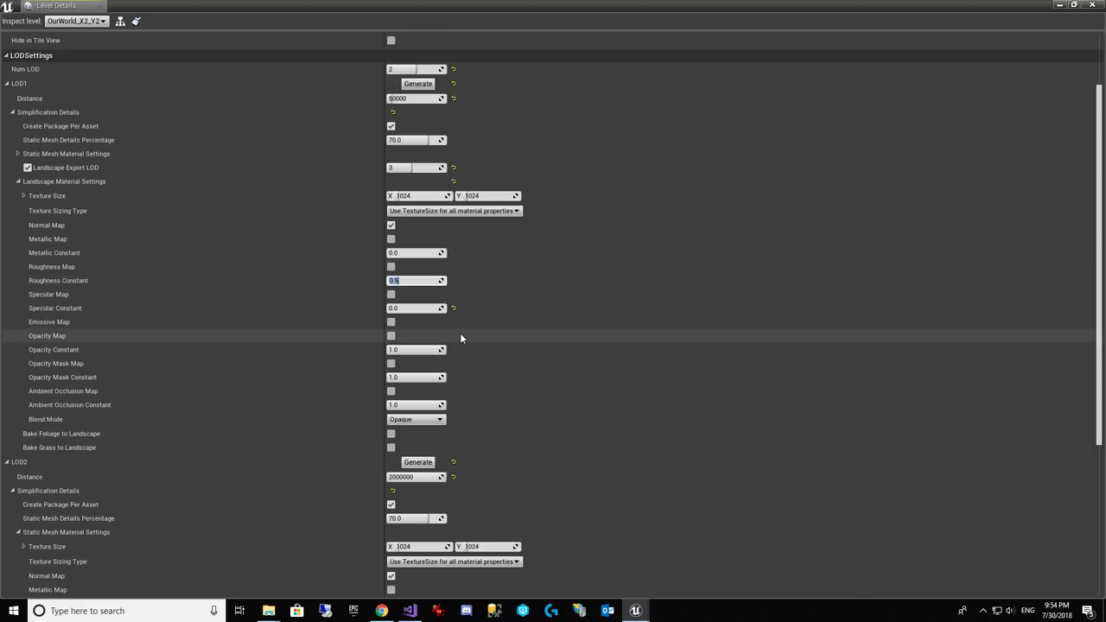
{"action": "type", "text": "0.9"}
{"action": "key", "text": "Return"}
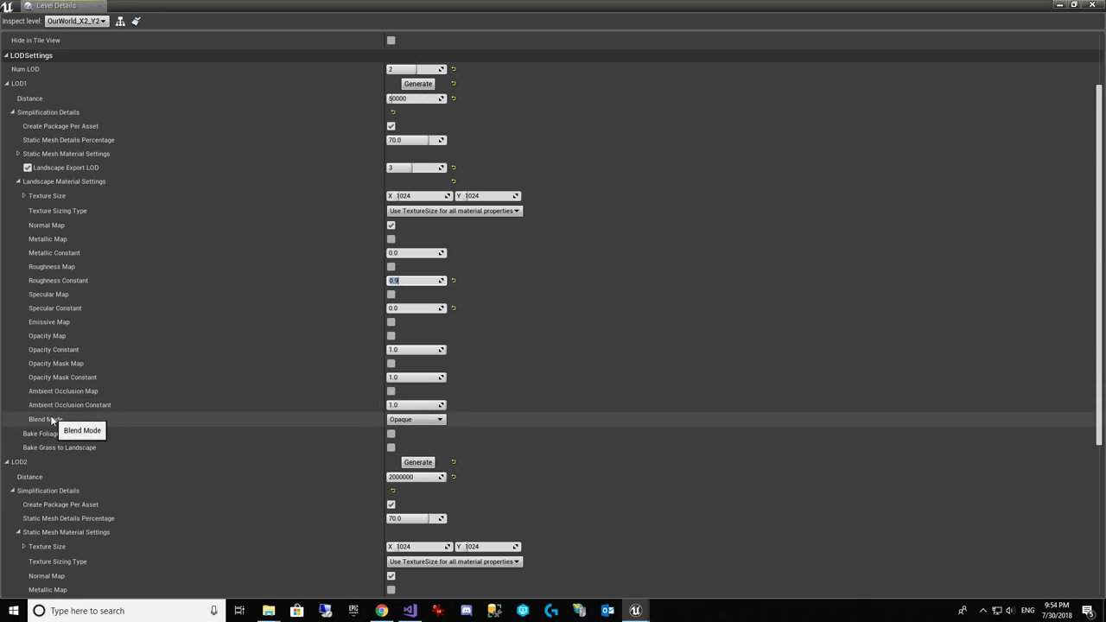
Step: Set LOD2's static mesh material roughness constant to 0.9 and specular constant to 0.0
{"action": "scroll", "coordinate": [58, 437], "scroll_direction": "down", "scroll_amount": 1}
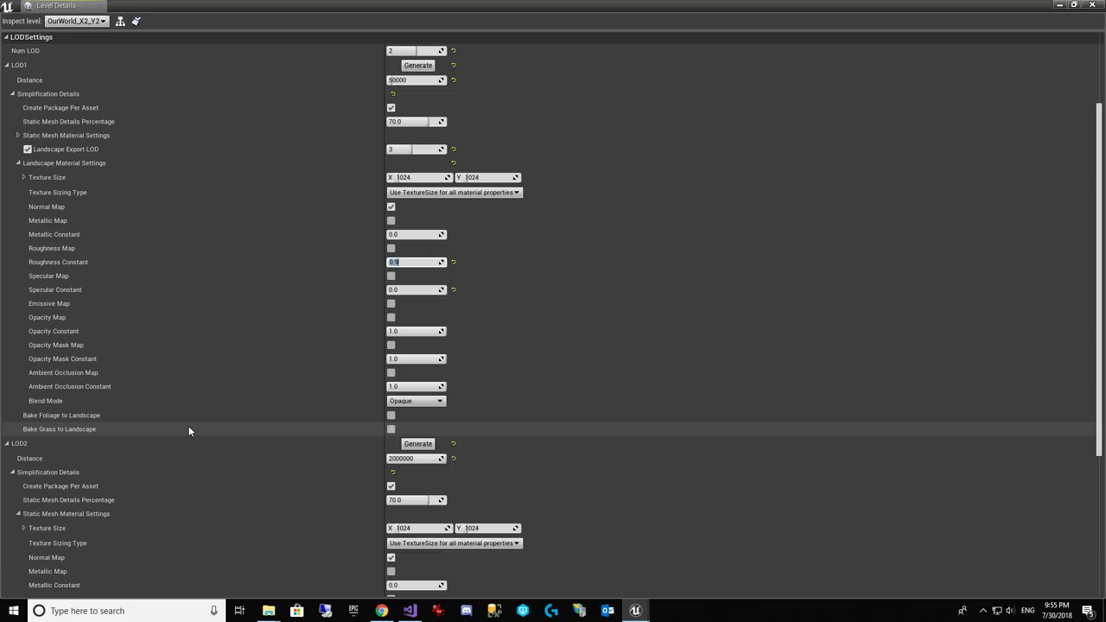
{"action": "scroll", "coordinate": [183, 426], "scroll_direction": "down", "scroll_amount": 1}
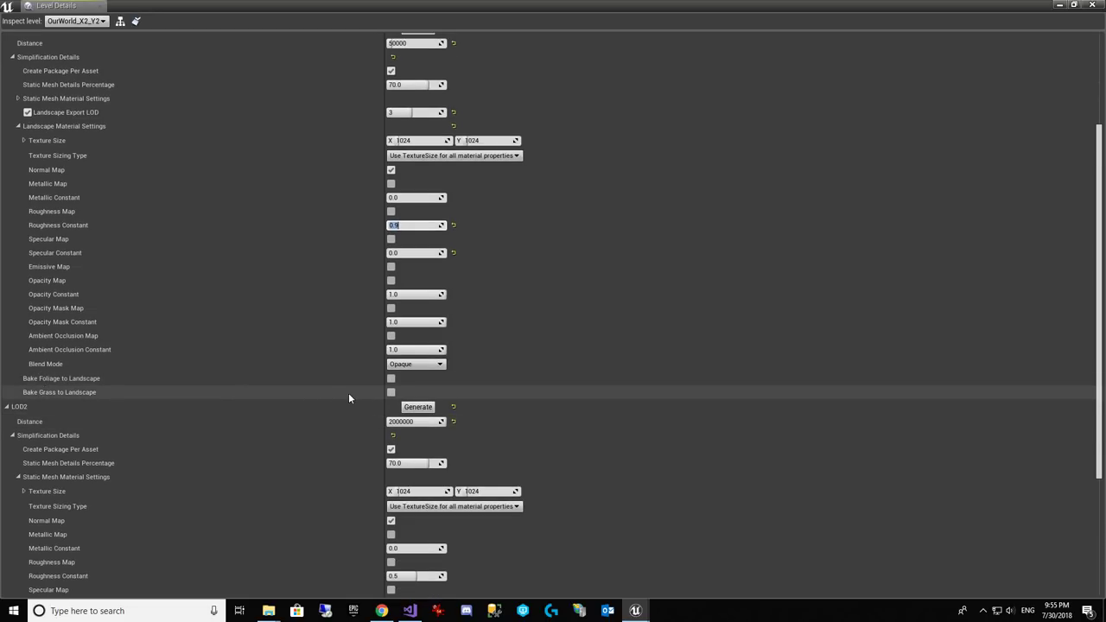
{"action": "scroll", "coordinate": [260, 512], "scroll_direction": "down", "scroll_amount": 1}
{"action": "scroll", "coordinate": [262, 512], "scroll_direction": "down", "scroll_amount": 2}
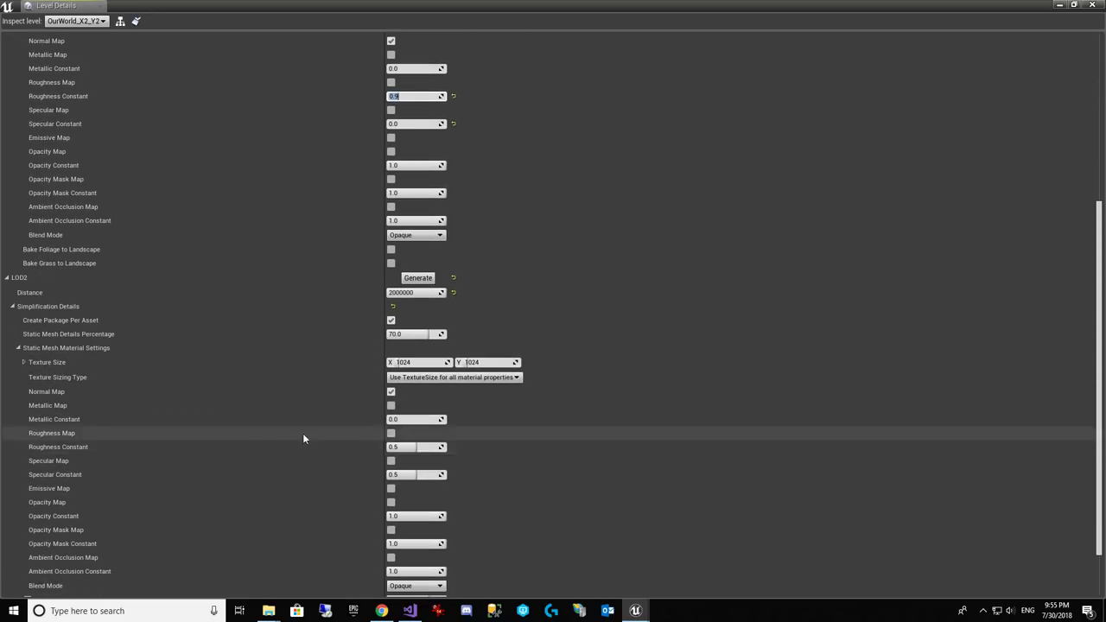
{"action": "left_click", "coordinate": [397, 447]}
{"action": "type", "text": "0.9"}
{"action": "key", "text": "Return"}
{"action": "left_click", "coordinate": [406, 474]}
{"action": "type", "text": "0.0"}
{"action": "key", "text": "Return"}
{"action": "scroll", "coordinate": [516, 408], "scroll_direction": "down", "scroll_amount": 2}
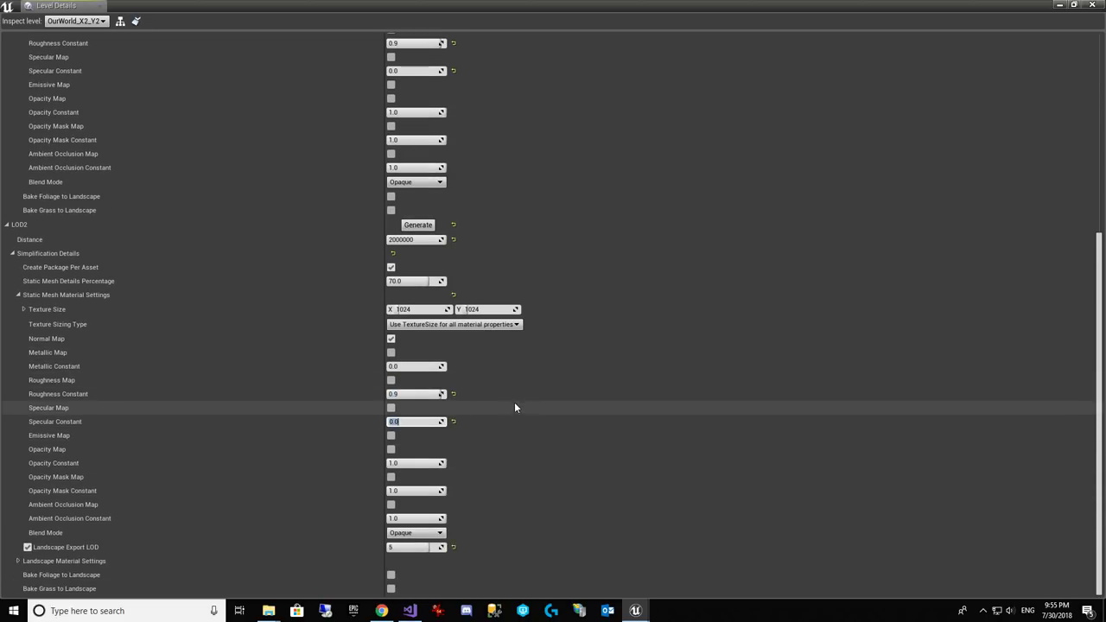
{"action": "scroll", "coordinate": [512, 493], "scroll_direction": "up", "scroll_amount": 7}
{"action": "scroll", "coordinate": [512, 494], "scroll_direction": "up", "scroll_amount": 4}
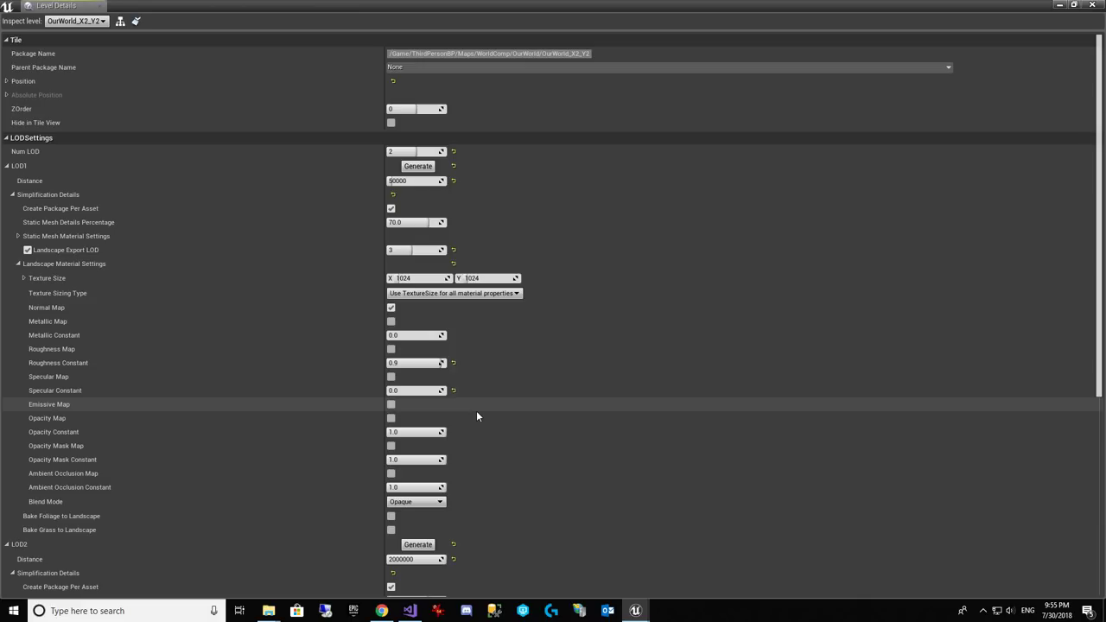
Step: Minimize the Level Details window and open the M_Landscape material from the Materials folder
{"action": "left_click", "coordinate": [1060, 5]}
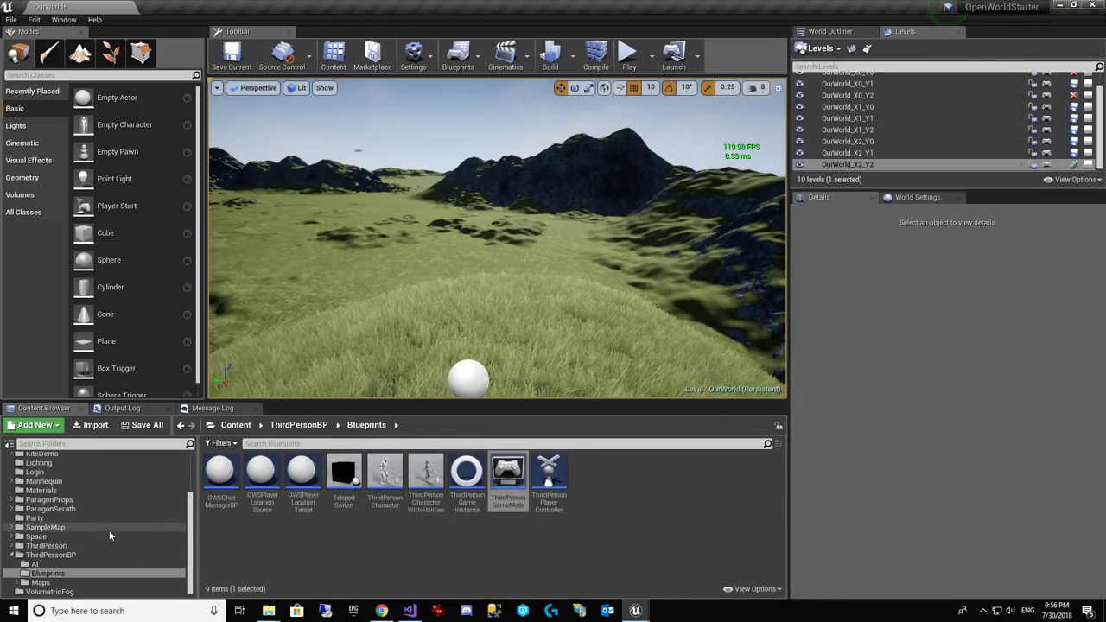
{"action": "left_click", "coordinate": [75, 490]}
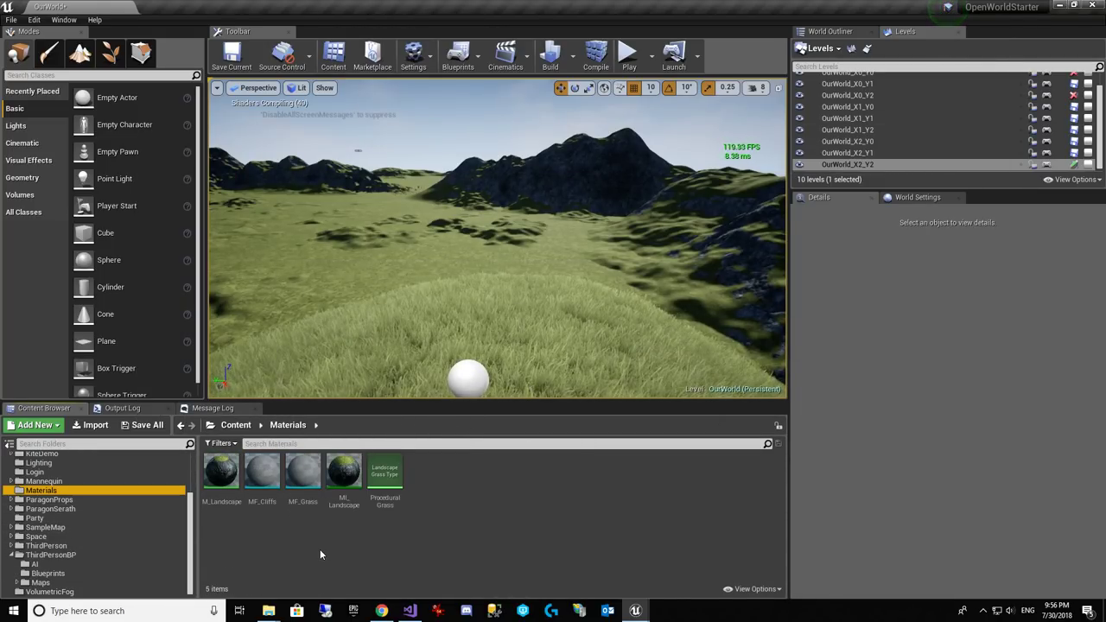
{"action": "double_click", "coordinate": [217, 473]}
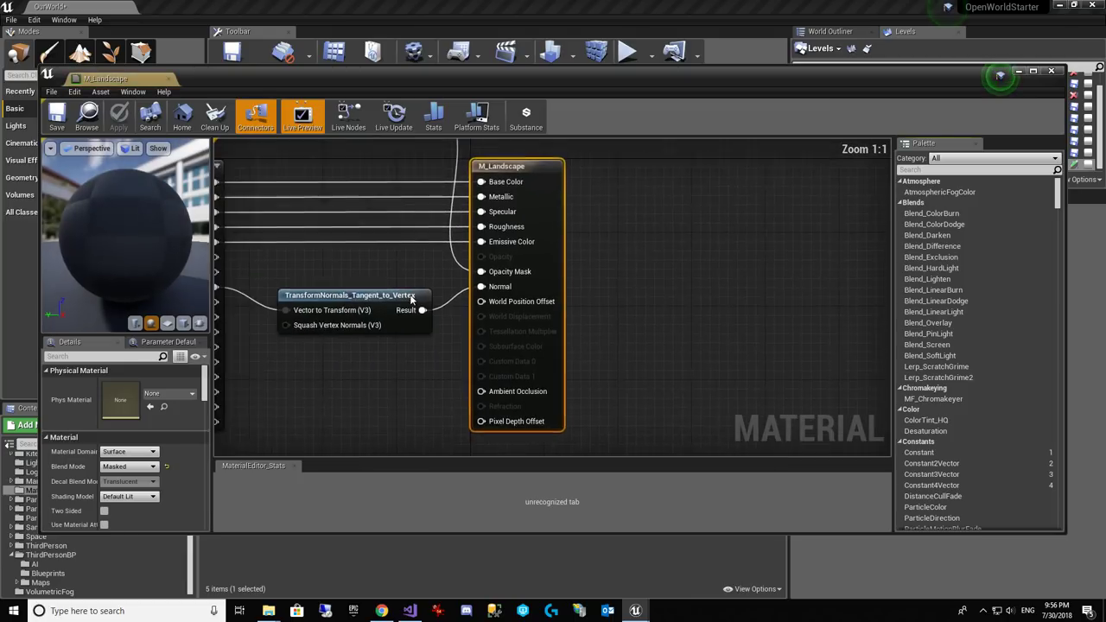
Step: Disconnect the cliffs CameraDepthFade result from the Alpha input of the MatLayerBlend_SeparateNormalandColorClamps node
{"action": "right_click_drag", "start_coordinate": [275, 354], "coordinate": [598, 308]}
{"action": "scroll", "coordinate": [467, 326], "scroll_direction": "down", "scroll_amount": 6}
{"action": "right_click_drag", "start_coordinate": [467, 326], "coordinate": [615, 343]}
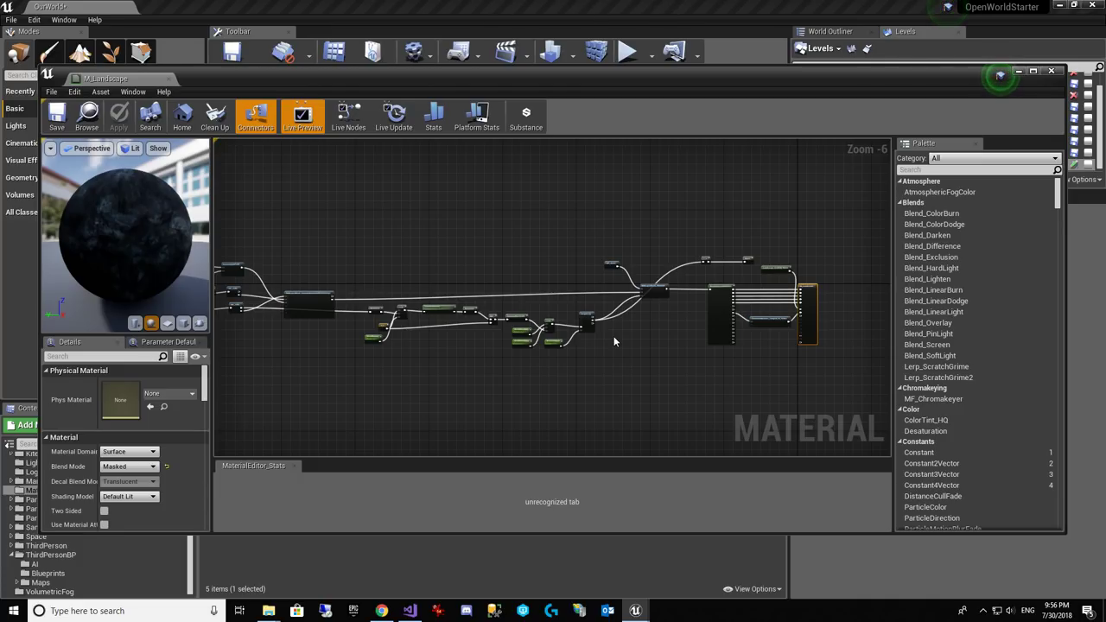
{"action": "right_click_drag", "start_coordinate": [468, 331], "coordinate": [887, 354]}
{"action": "scroll", "coordinate": [550, 336], "scroll_direction": "up", "scroll_amount": 4}
{"action": "scroll", "coordinate": [430, 344], "scroll_direction": "up", "scroll_amount": 1}
{"action": "right_click_drag", "start_coordinate": [192, 358], "coordinate": [760, 511]}
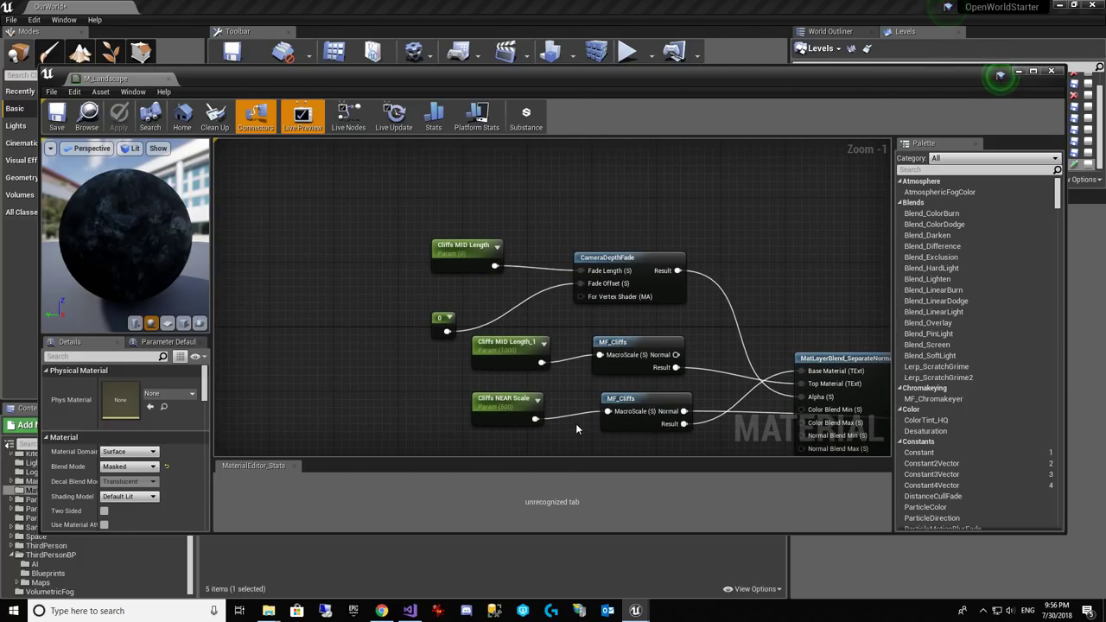
{"action": "right_click_drag", "start_coordinate": [570, 439], "coordinate": [481, 361]}
{"action": "right_click_drag", "start_coordinate": [594, 260], "coordinate": [569, 293]}
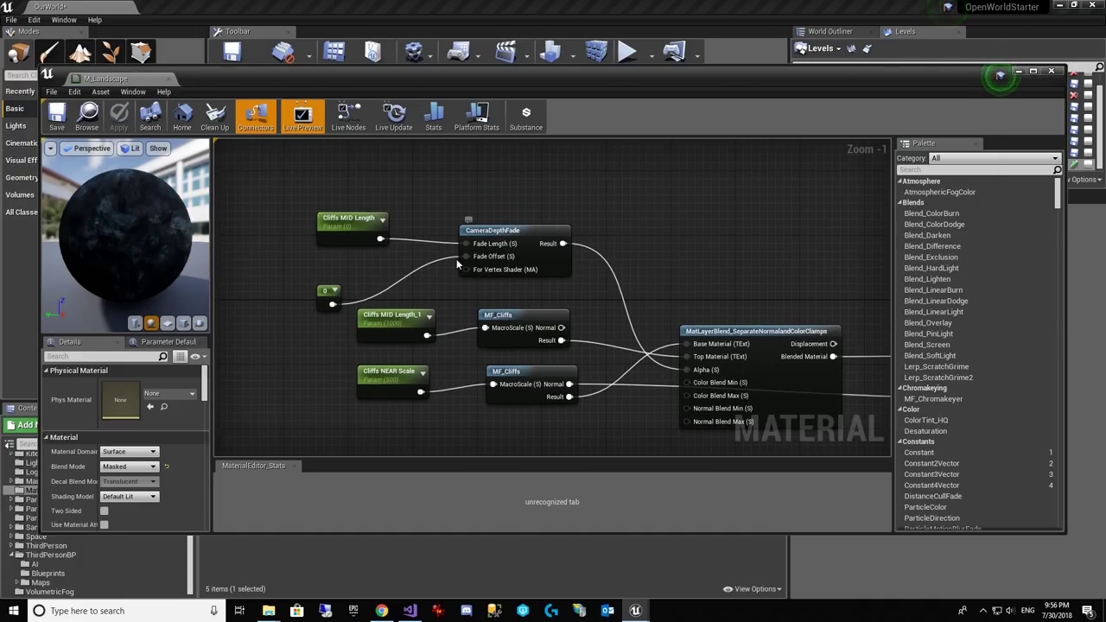
{"action": "left_click", "coordinate": [551, 256]}
{"action": "right_click_drag", "start_coordinate": [579, 296], "coordinate": [517, 264]}
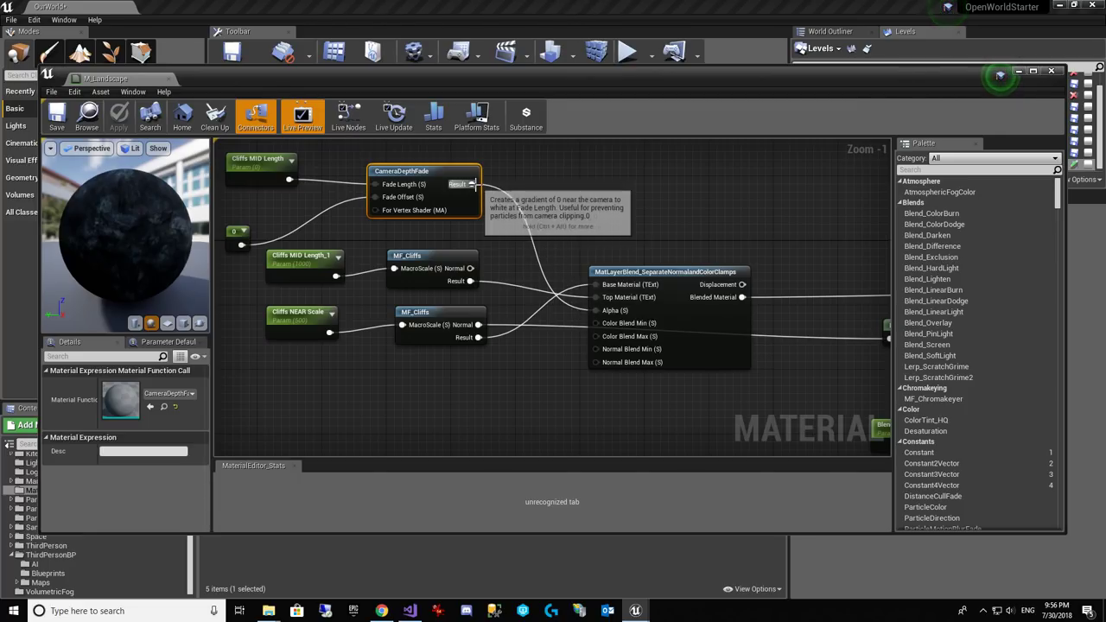
{"action": "left_click", "coordinate": [471, 184], "text": "alt"}
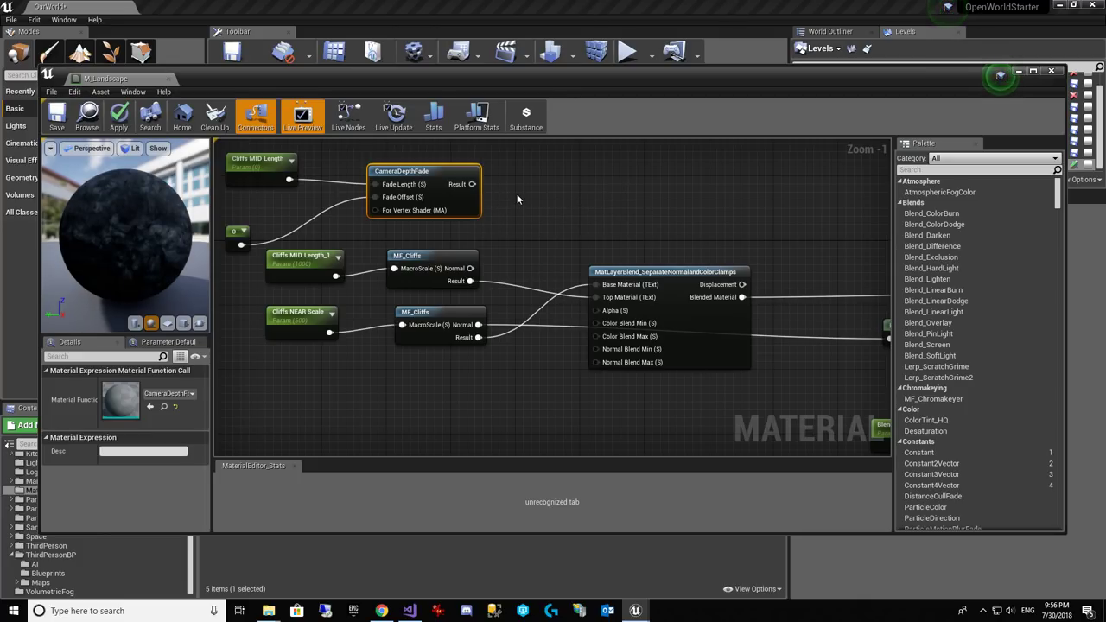
Step: Add a constant of 1 and connect it to the Alpha input of the cliffs MatLayerBlend_SeparateNormalandColorClamps node
{"action": "left_click", "coordinate": [517, 199]}
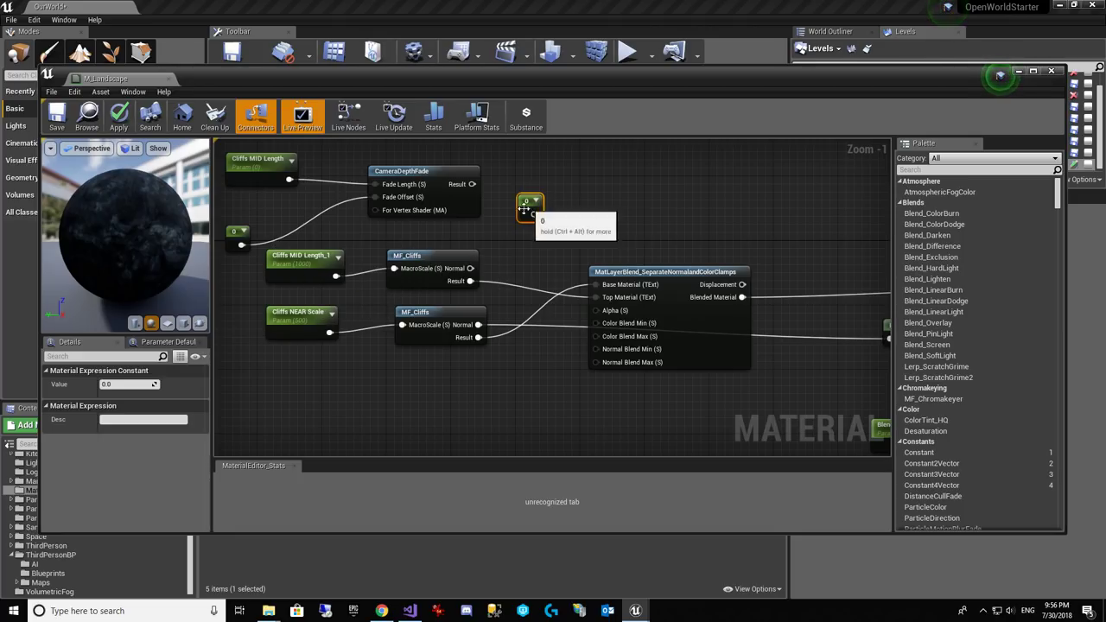
{"action": "type", "text": "1"}
{"action": "key", "text": "Return"}
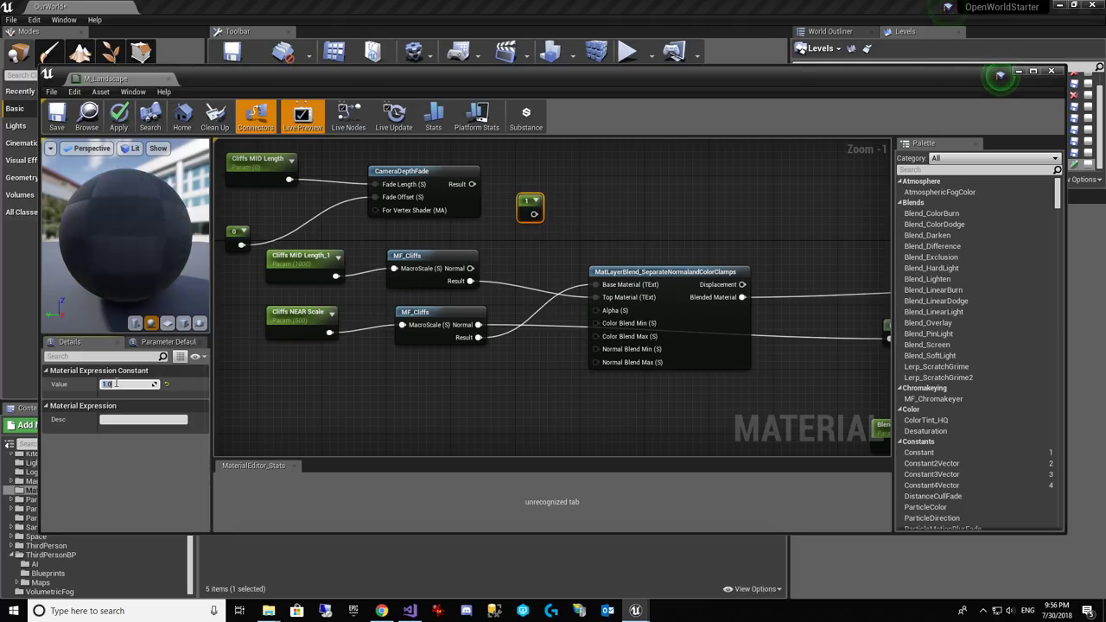
{"action": "left_click_drag", "start_coordinate": [534, 214], "coordinate": [596, 310]}
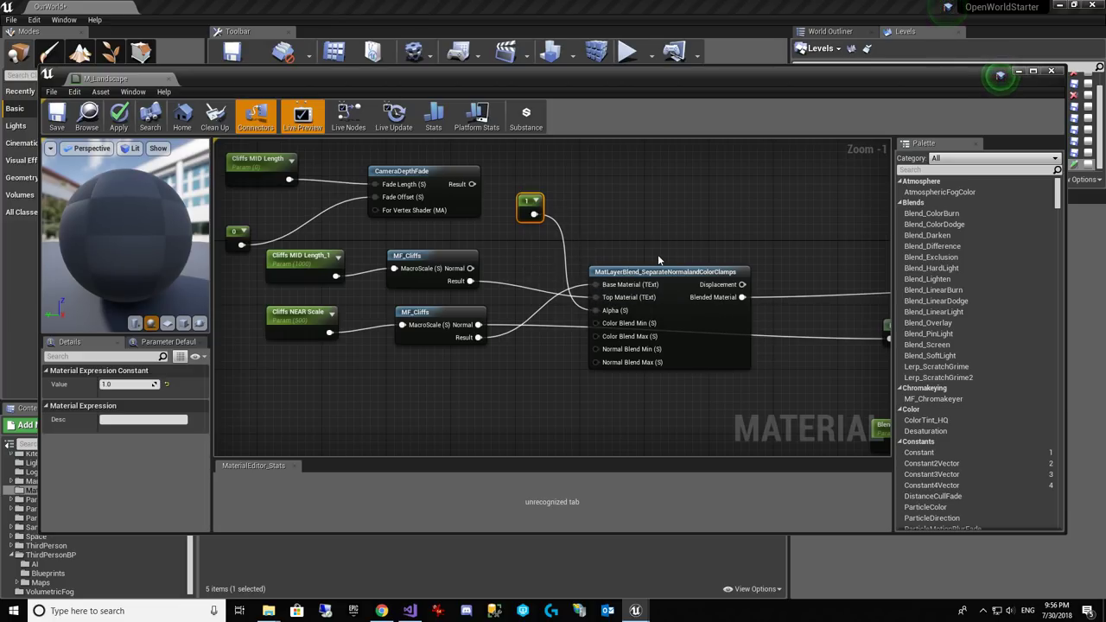
Step: Save the M_Landscape material and minimize its editor window
{"action": "right_click_drag", "start_coordinate": [692, 258], "coordinate": [467, 254]}
{"action": "scroll", "coordinate": [675, 230], "scroll_direction": "down", "scroll_amount": 3}
{"action": "right_click_drag", "start_coordinate": [678, 230], "coordinate": [662, 239]}
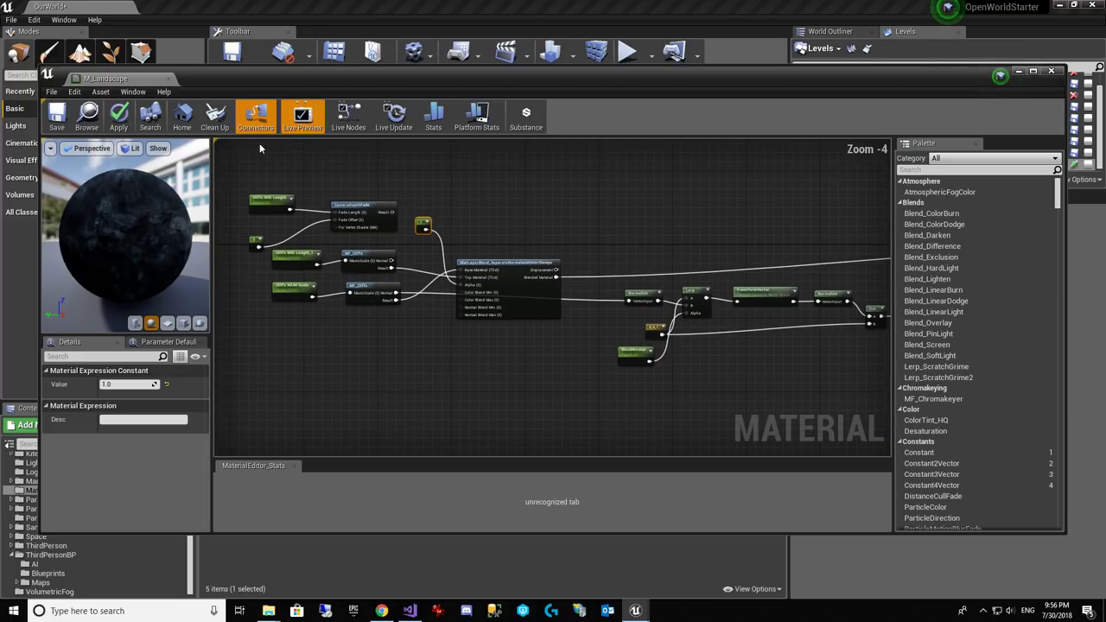
{"action": "left_click", "coordinate": [56, 121]}
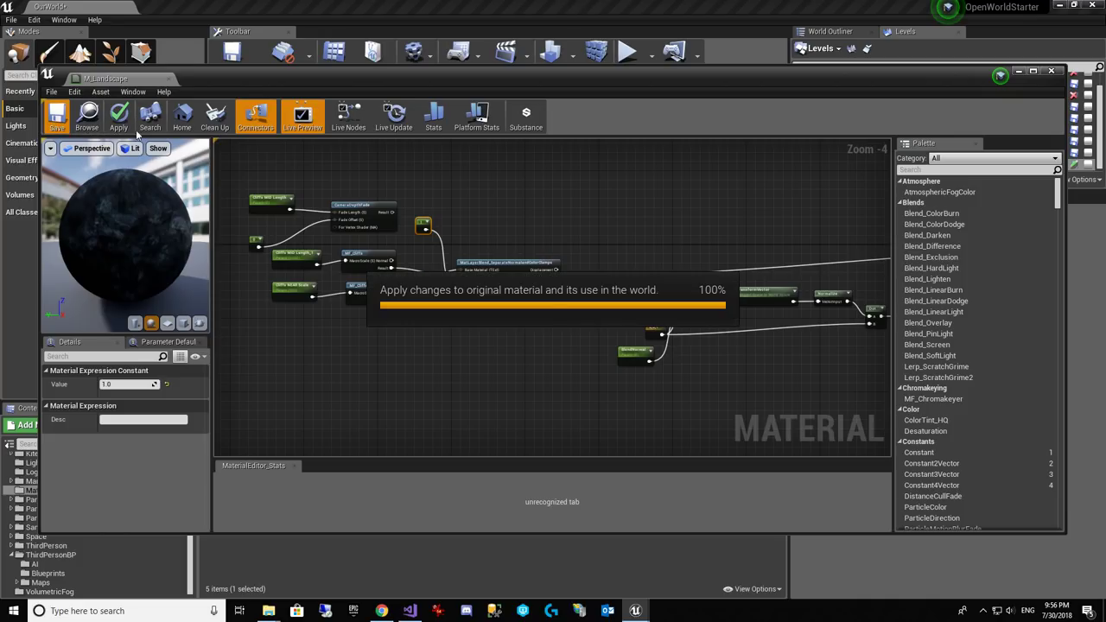
{"action": "left_click", "coordinate": [1020, 73]}
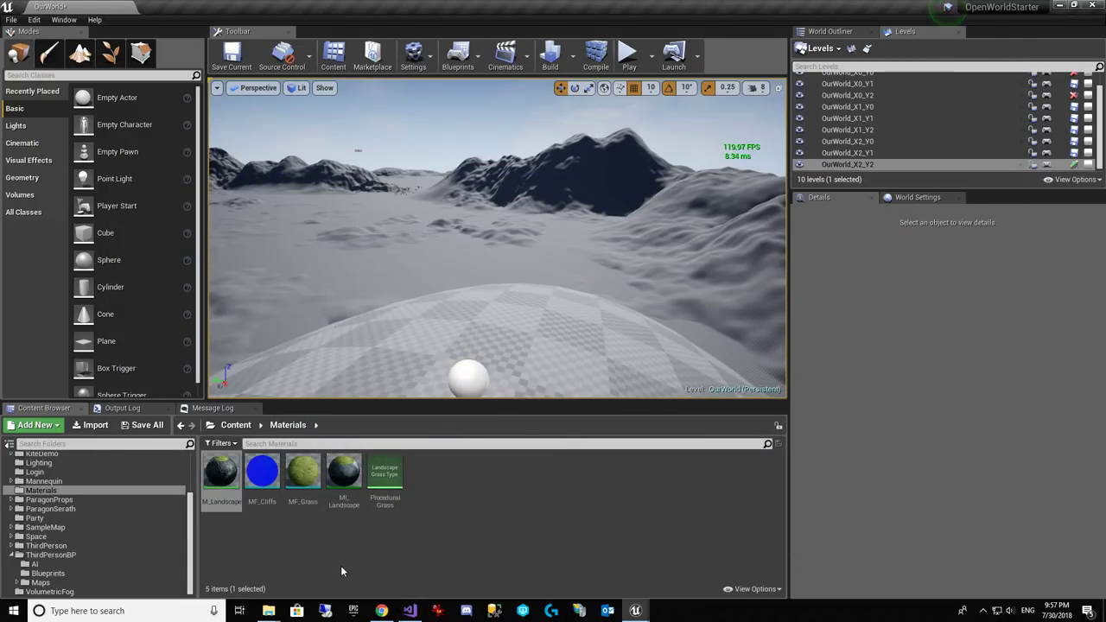
Step: Open the MF_Grass material function and locate its "Create a Gradient far away from the camera" group
{"action": "double_click", "coordinate": [303, 472]}
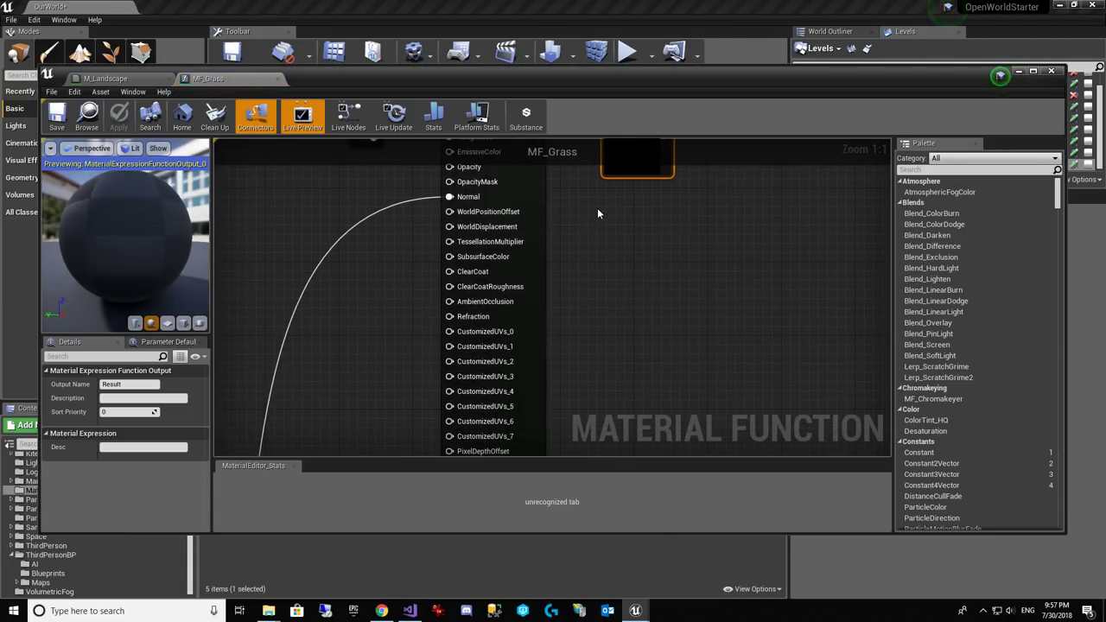
{"action": "scroll", "coordinate": [549, 292], "scroll_direction": "down", "scroll_amount": 7}
{"action": "right_click_drag", "start_coordinate": [475, 378], "coordinate": [526, 208]}
{"action": "scroll", "coordinate": [392, 369], "scroll_direction": "up", "scroll_amount": 4}
{"action": "right_click_drag", "start_coordinate": [225, 380], "coordinate": [481, 370]}
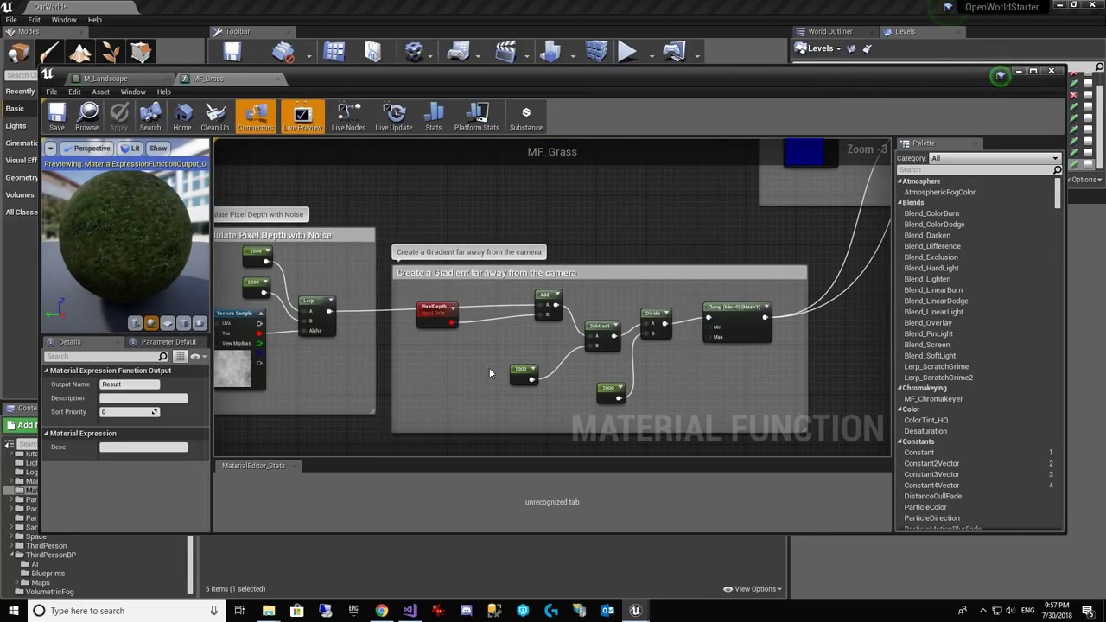
Step: Examine how the gradient group's output runs through the rest of the MF_Grass graph
{"action": "scroll", "coordinate": [502, 372], "scroll_direction": "up", "scroll_amount": 3}
{"action": "right_click_drag", "start_coordinate": [551, 353], "coordinate": [289, 372]}
{"action": "scroll", "coordinate": [420, 341], "scroll_direction": "down", "scroll_amount": 3}
{"action": "right_click_drag", "start_coordinate": [717, 298], "coordinate": [603, 377]}
{"action": "right_click_drag", "start_coordinate": [671, 262], "coordinate": [595, 400]}
{"action": "right_click_drag", "start_coordinate": [700, 173], "coordinate": [622, 371]}
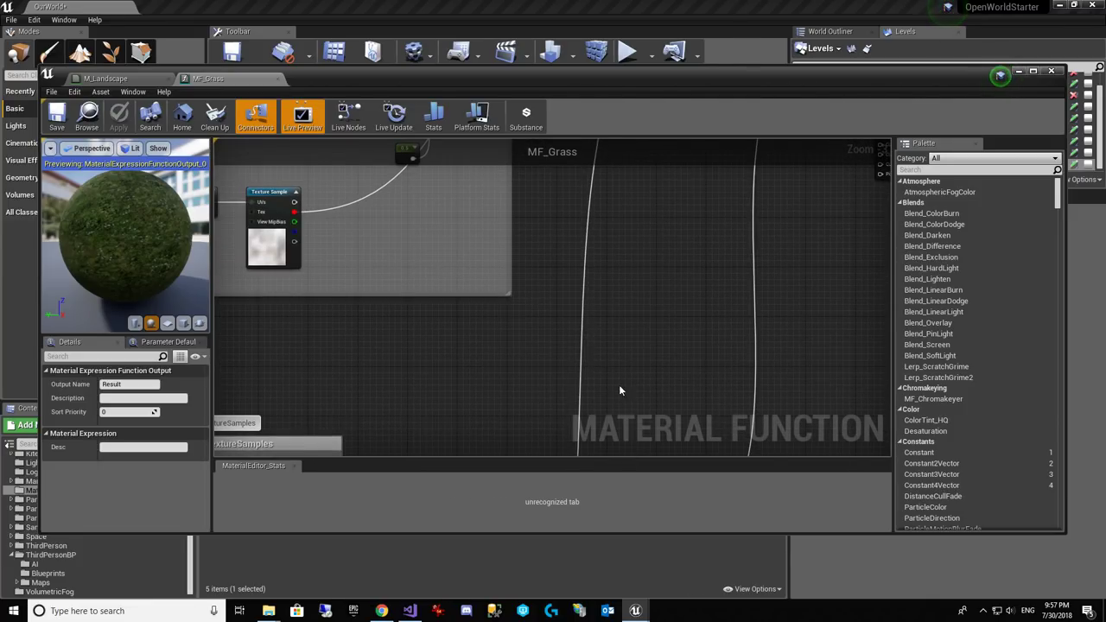
{"action": "right_click_drag", "start_coordinate": [687, 147], "coordinate": [663, 163]}
{"action": "scroll", "coordinate": [629, 245], "scroll_direction": "up", "scroll_amount": 2}
{"action": "right_click_drag", "start_coordinate": [501, 402], "coordinate": [592, 253]}
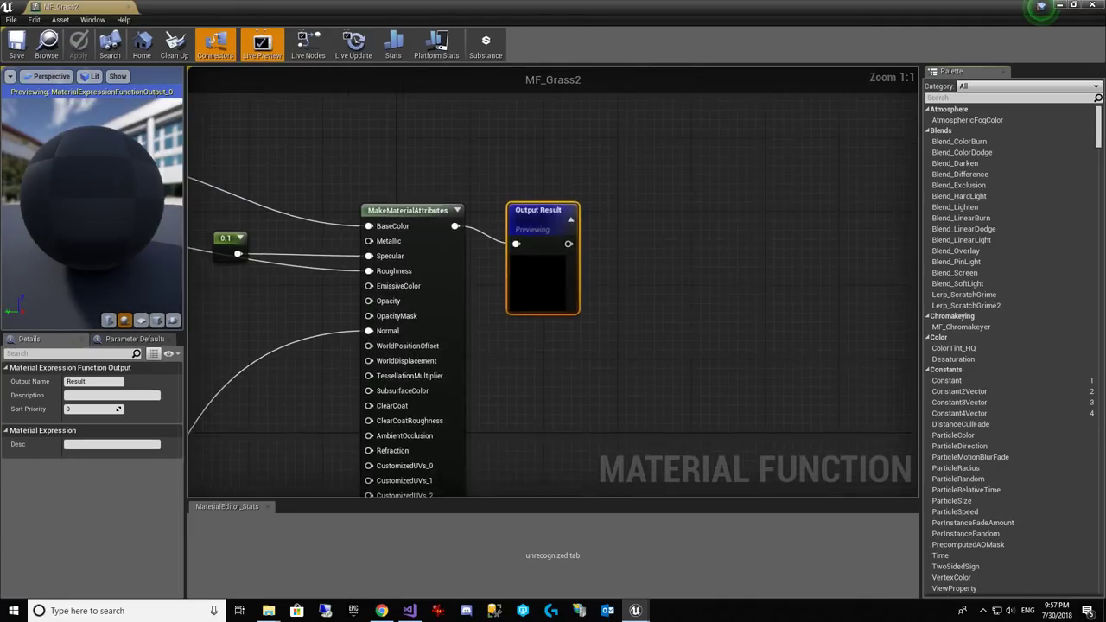
Step: In the MF_Grass2 function, inspect the constant feeding the Add node's B input in the "Create a Gradient far away from the camera" group
{"action": "right_click_drag", "start_coordinate": [125, 222], "coordinate": [543, 273]}
{"action": "scroll", "coordinate": [544, 279], "scroll_direction": "down", "scroll_amount": 8}
{"action": "right_click_drag", "start_coordinate": [543, 439], "coordinate": [603, 255]}
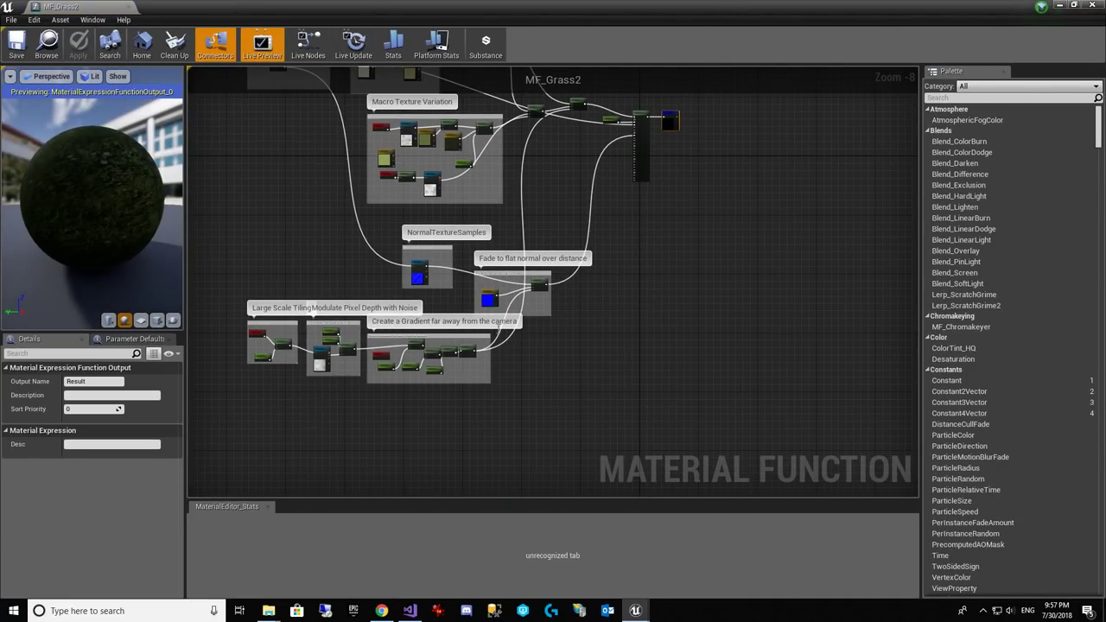
{"action": "scroll", "coordinate": [489, 337], "scroll_direction": "up", "scroll_amount": 5}
{"action": "right_click_drag", "start_coordinate": [297, 404], "coordinate": [408, 378]}
{"action": "scroll", "coordinate": [350, 406], "scroll_direction": "up", "scroll_amount": 3}
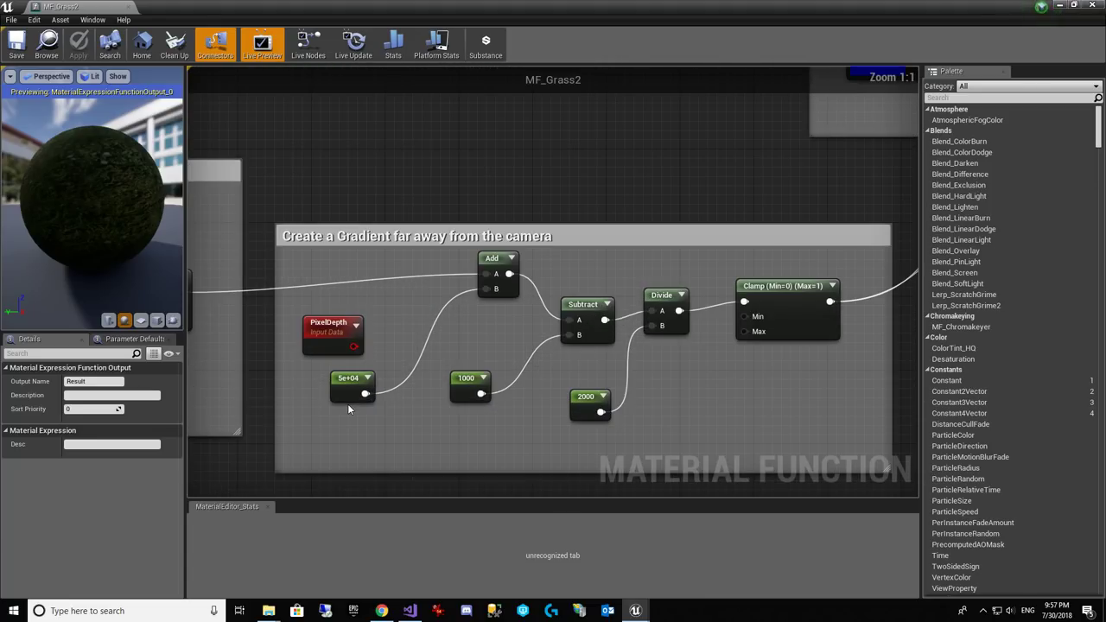
{"action": "left_click", "coordinate": [348, 386]}
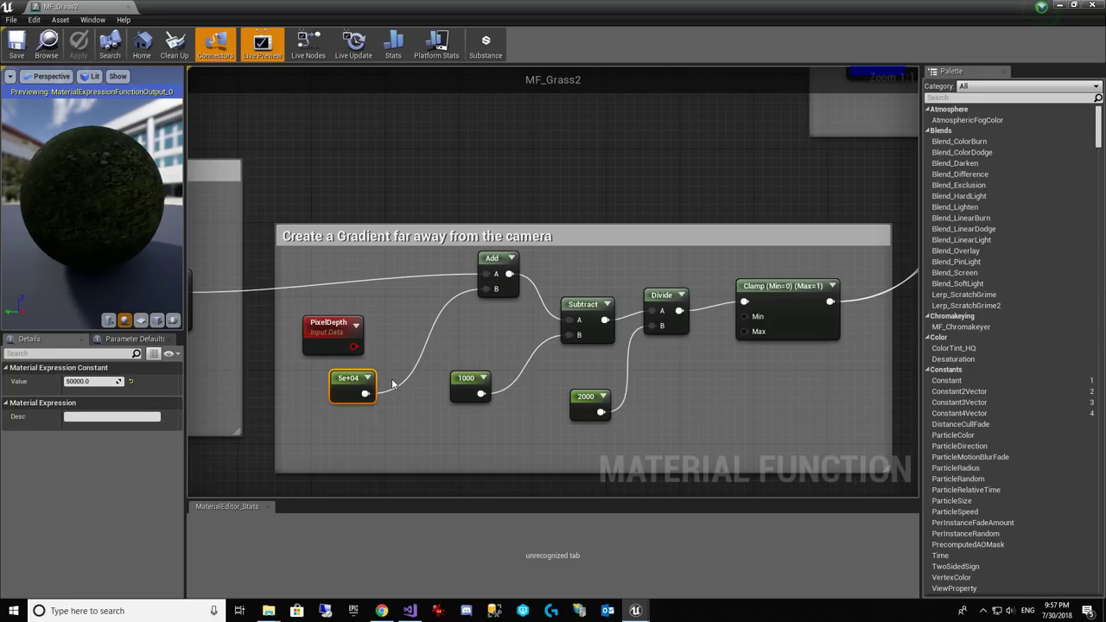
{"action": "right_click_drag", "start_coordinate": [395, 348], "coordinate": [411, 358]}
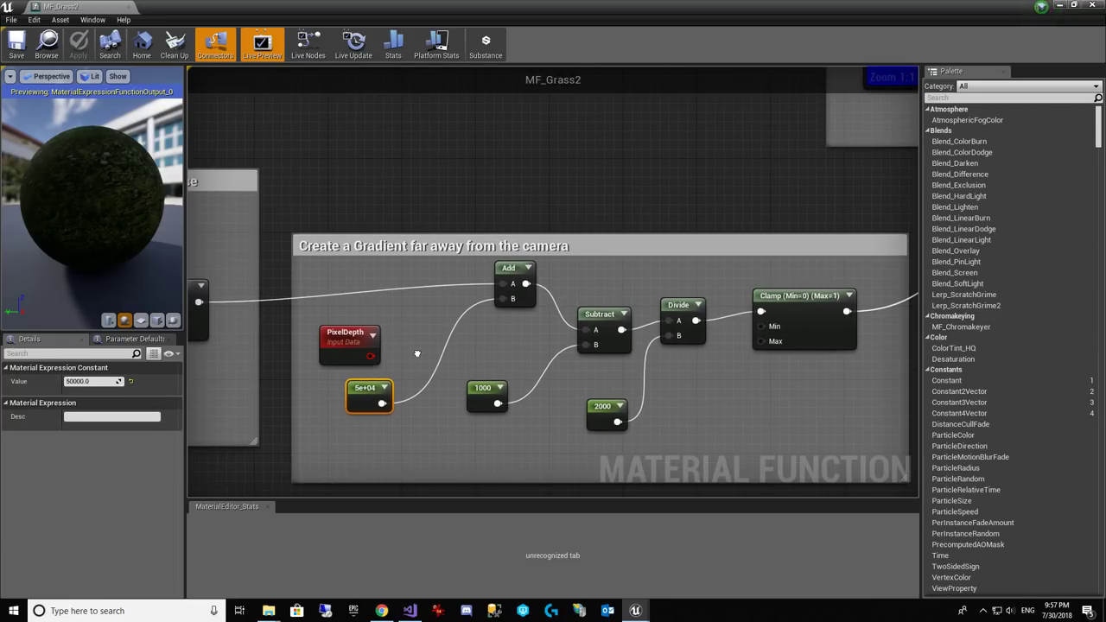
{"action": "left_click", "coordinate": [103, 381]}
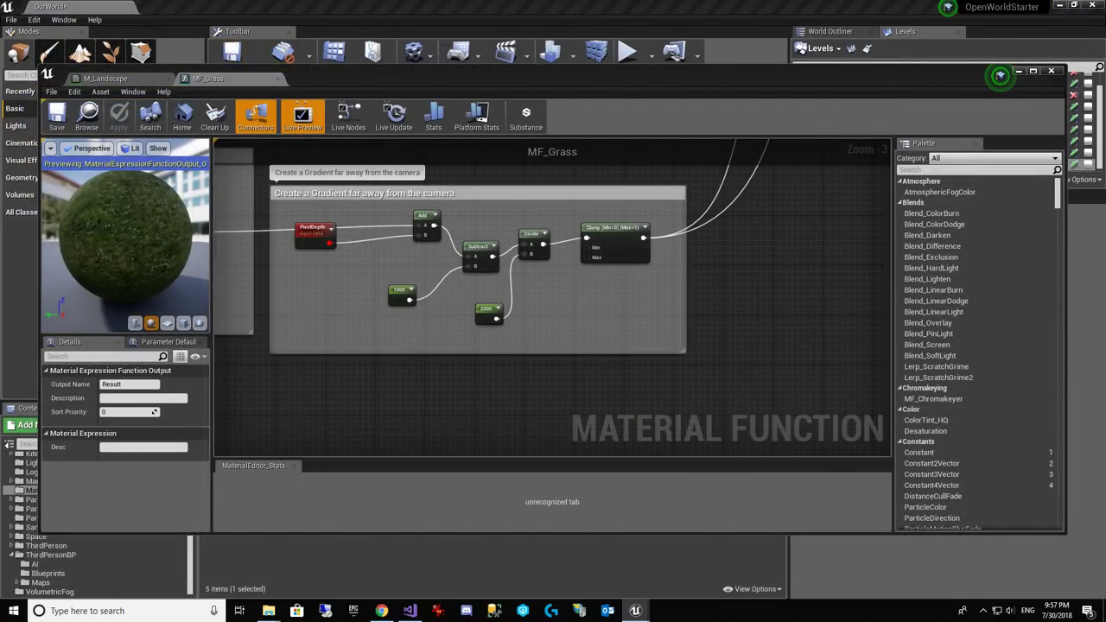
Step: In MF_Grass's gradient group, disconnect PixelDepth from the Add node and feed its B input with a new constant of 50000
{"action": "right_click_drag", "start_coordinate": [347, 275], "coordinate": [490, 378]}
{"action": "left_click", "coordinate": [450, 310], "text": "alt"}
{"action": "right_click", "coordinate": [463, 369]}
{"action": "left_click", "coordinate": [451, 377]}
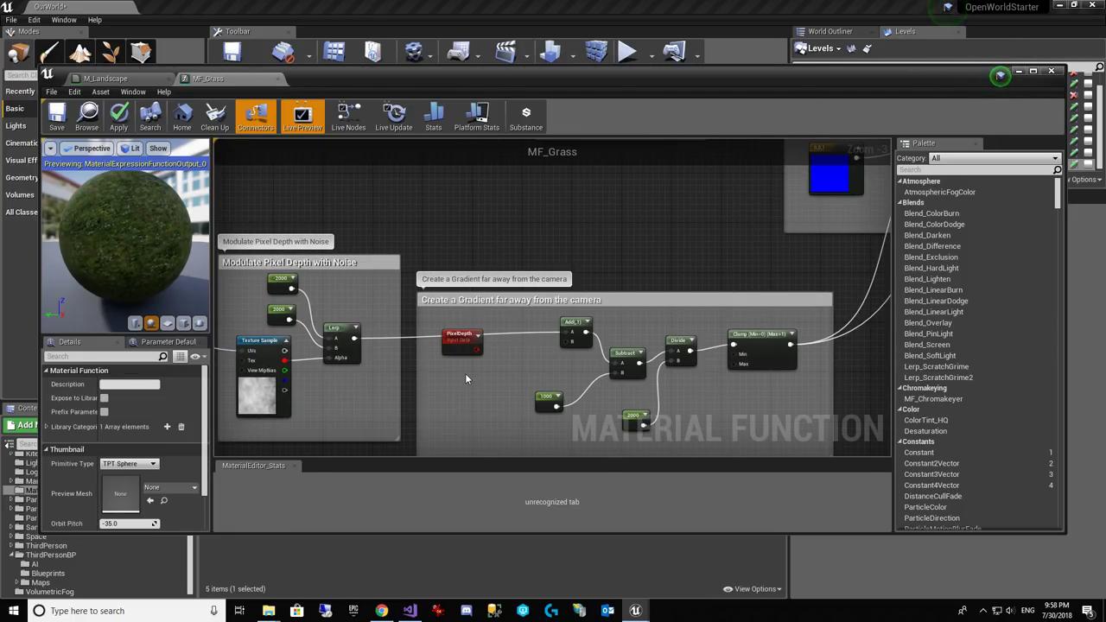
{"action": "left_click", "coordinate": [465, 377]}
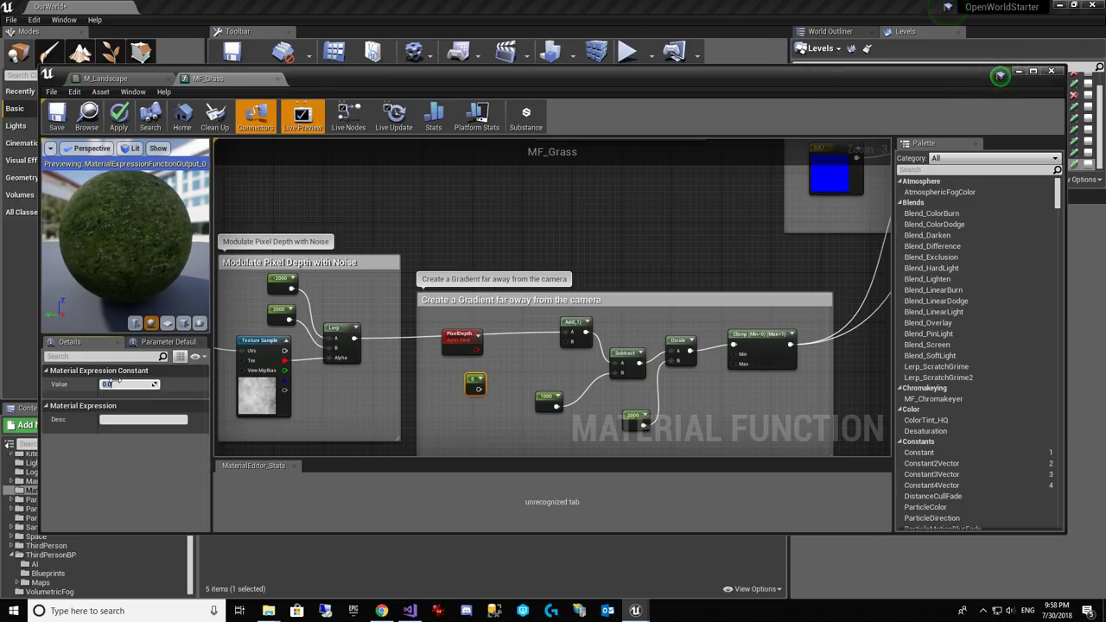
{"action": "key", "text": "Return"}
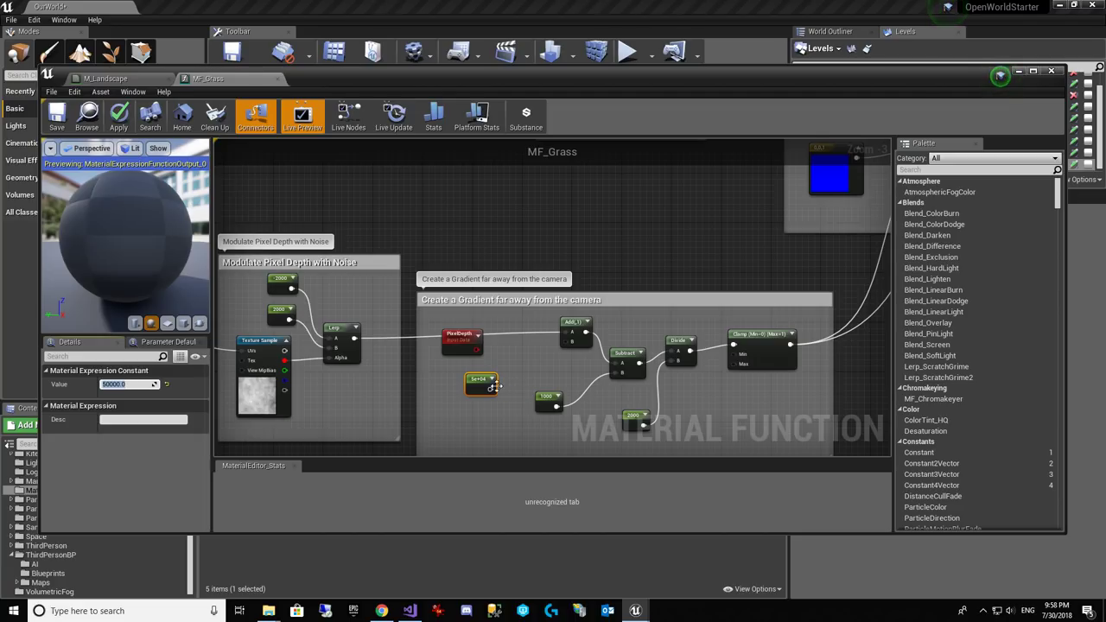
{"action": "left_click_drag", "start_coordinate": [482, 385], "coordinate": [571, 341]}
{"action": "right_click_drag", "start_coordinate": [635, 267], "coordinate": [571, 336]}
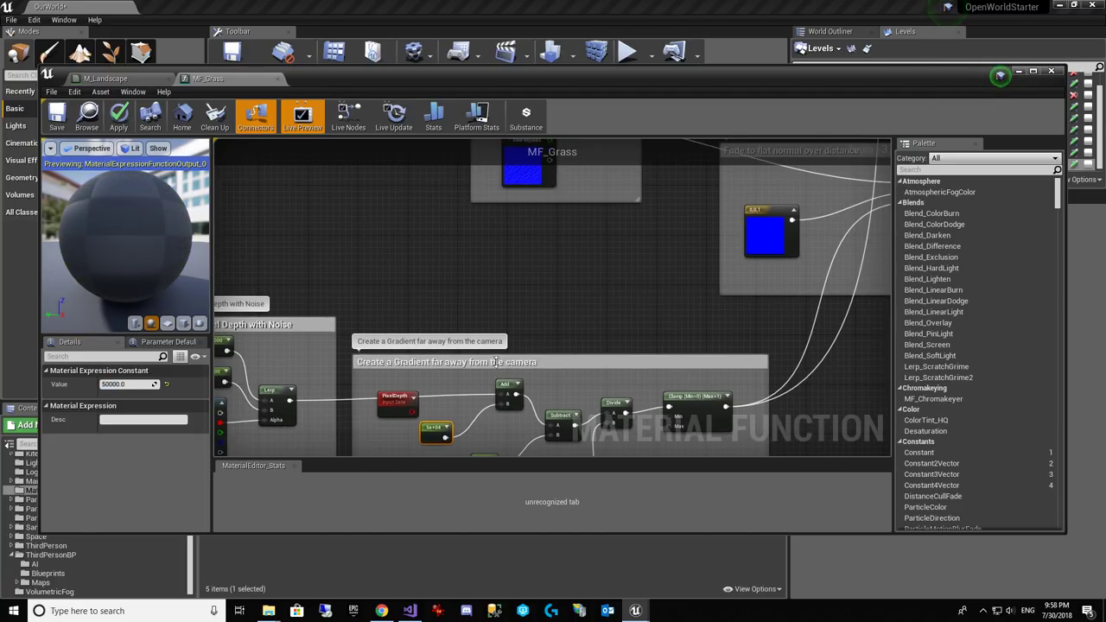
Step: Check the modified MF_Grass graph, save the function and close it
{"action": "right_click_drag", "start_coordinate": [603, 248], "coordinate": [462, 298]}
{"action": "scroll", "coordinate": [467, 304], "scroll_direction": "down", "scroll_amount": 6}
{"action": "scroll", "coordinate": [484, 303], "scroll_direction": "up", "scroll_amount": 10}
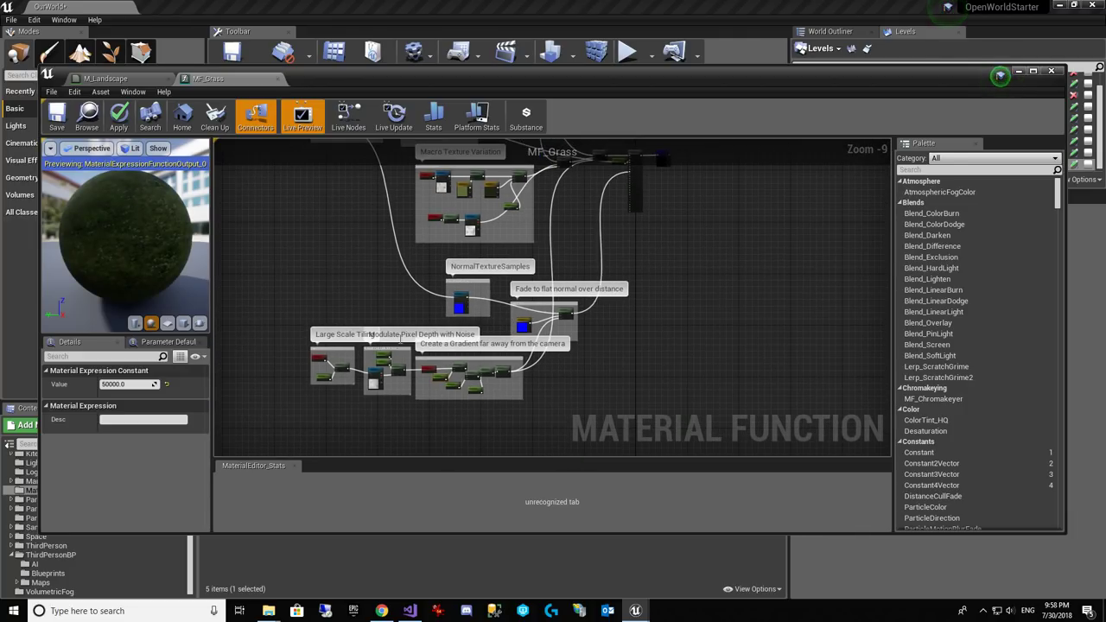
{"action": "right_click_drag", "start_coordinate": [479, 297], "coordinate": [297, 356]}
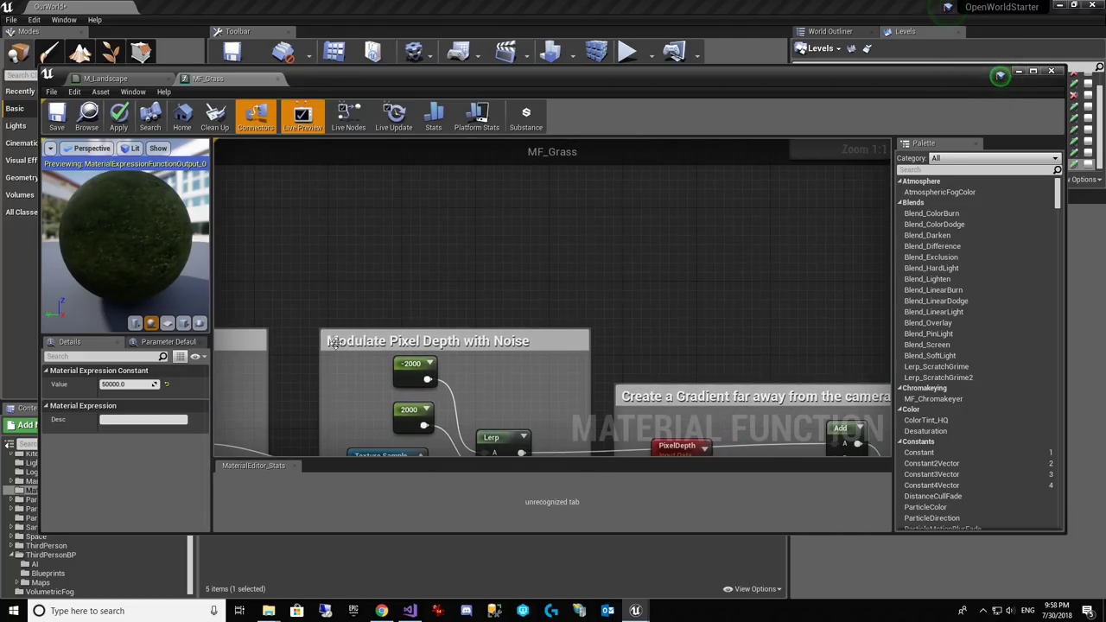
{"action": "scroll", "coordinate": [510, 259], "scroll_direction": "down", "scroll_amount": 7}
{"action": "right_click_drag", "start_coordinate": [592, 233], "coordinate": [589, 272]}
{"action": "scroll", "coordinate": [581, 307], "scroll_direction": "up", "scroll_amount": 3}
{"action": "left_click", "coordinate": [62, 114]}
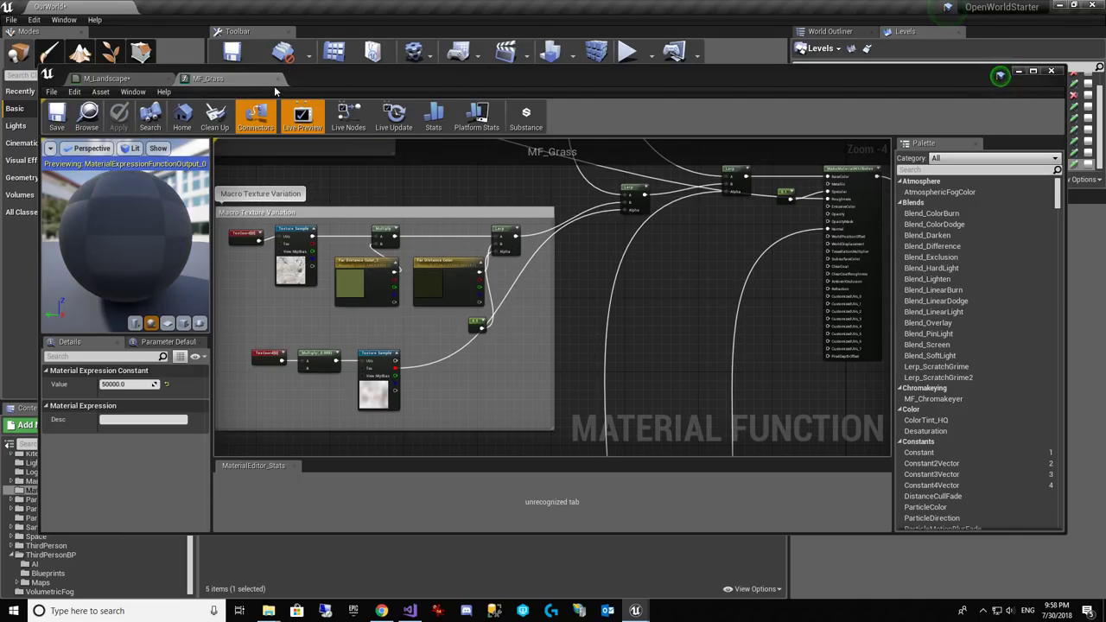
{"action": "left_click", "coordinate": [278, 79]}
Step: Save the M_Landscape material and close the material editor
{"action": "left_click", "coordinate": [58, 117]}
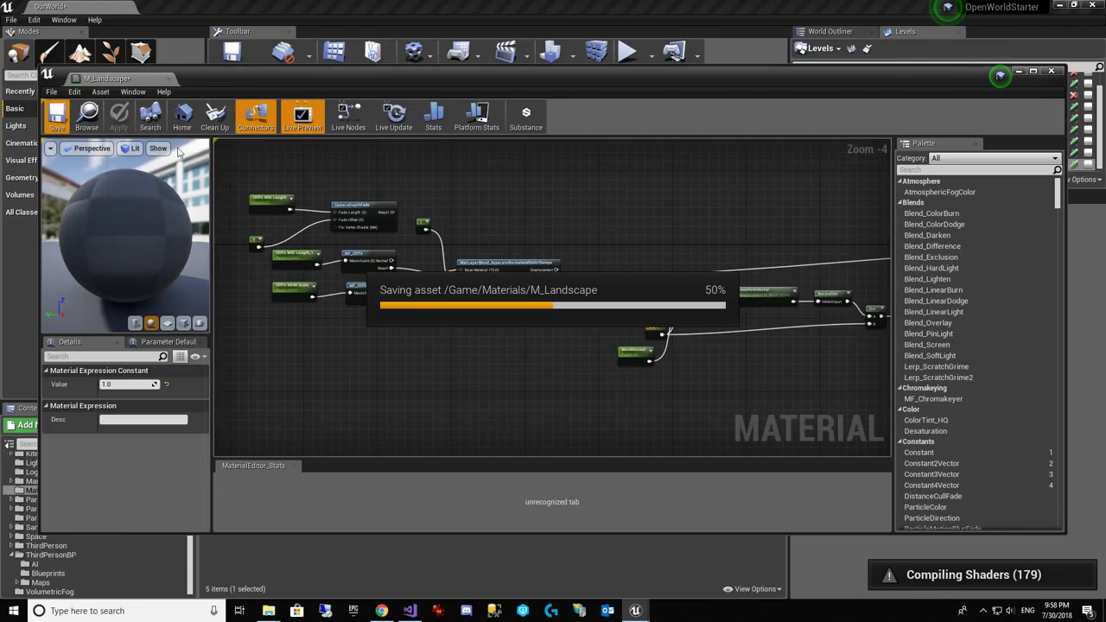
{"action": "left_click", "coordinate": [1051, 72]}
{"action": "left_click", "coordinate": [358, 477]}
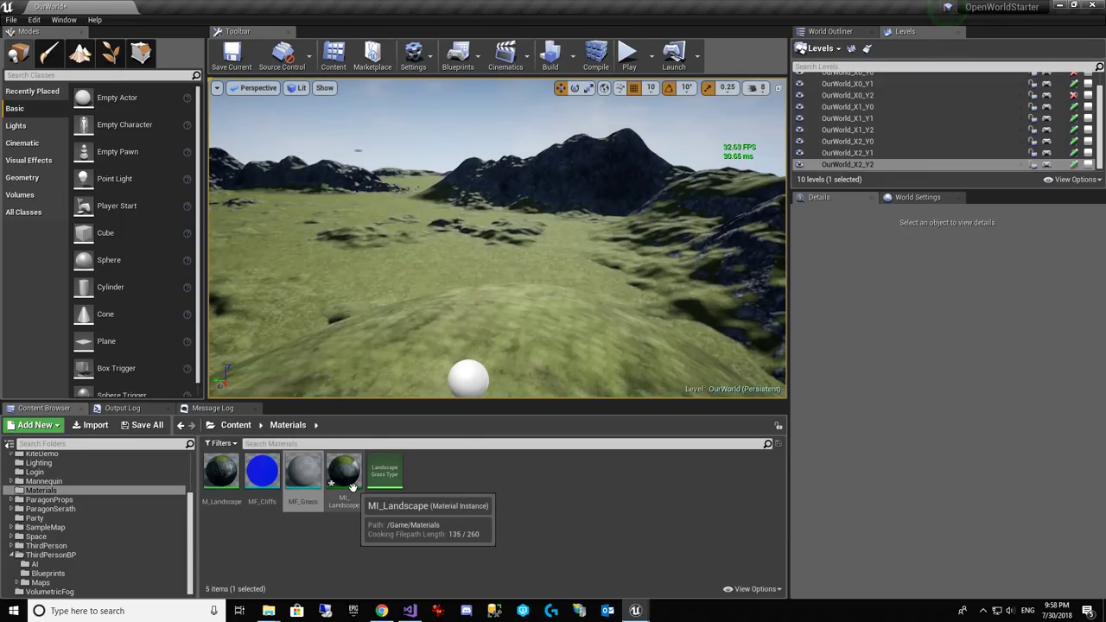
Step: Open the MF_Cliffs material function, examine its node graph for distance-based blending, and close it
{"action": "double_click", "coordinate": [262, 474]}
{"action": "scroll", "coordinate": [655, 258], "scroll_direction": "down", "scroll_amount": 5}
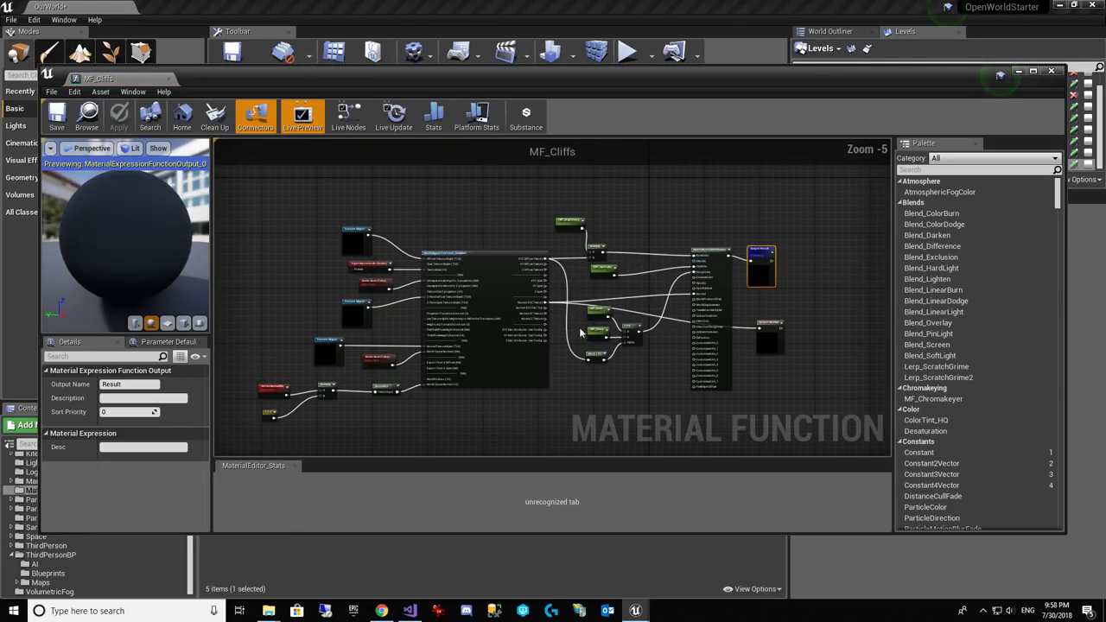
{"action": "right_click_drag", "start_coordinate": [580, 338], "coordinate": [573, 281]}
{"action": "scroll", "coordinate": [411, 289], "scroll_direction": "up", "scroll_amount": 2}
{"action": "right_click_drag", "start_coordinate": [350, 291], "coordinate": [293, 366]}
{"action": "right_click_drag", "start_coordinate": [682, 370], "coordinate": [747, 333]}
{"action": "scroll", "coordinate": [316, 281], "scroll_direction": "up", "scroll_amount": 2}
{"action": "right_click_drag", "start_coordinate": [316, 282], "coordinate": [347, 239]}
{"action": "left_click", "coordinate": [169, 79]}
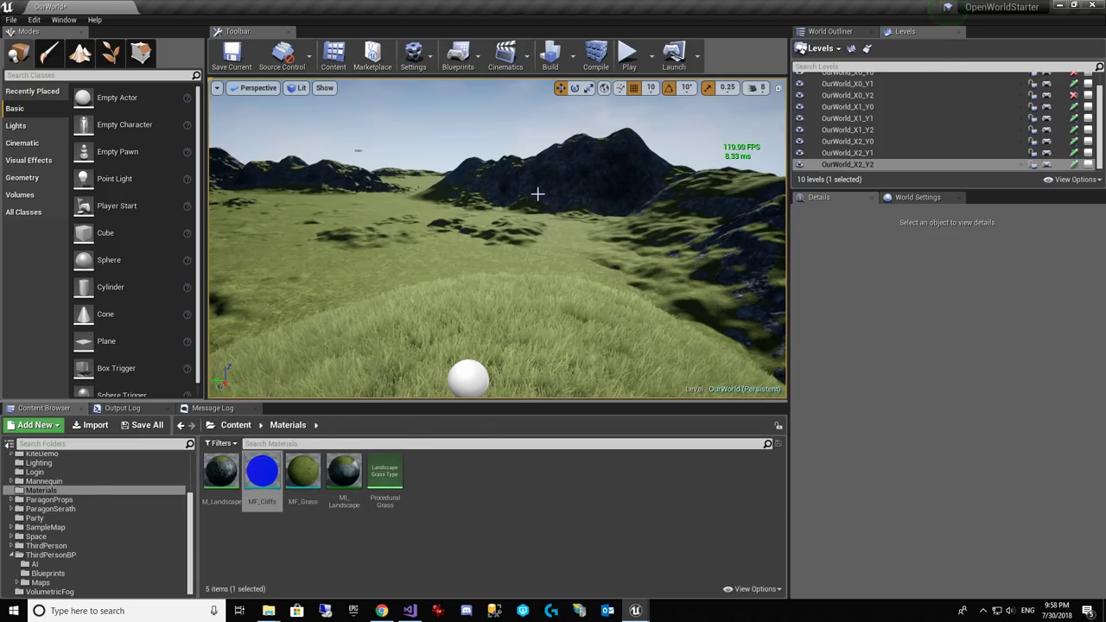
Step: Generate LOD1 for the OurWorld_X2_Y2 tile from its Level Details and close that window
{"action": "right_click_drag", "start_coordinate": [548, 198], "coordinate": [449, 180]}
{"action": "right_click_drag", "start_coordinate": [761, 210], "coordinate": [844, 202]}
{"action": "left_click_drag", "start_coordinate": [628, 253], "coordinate": [619, 249]}
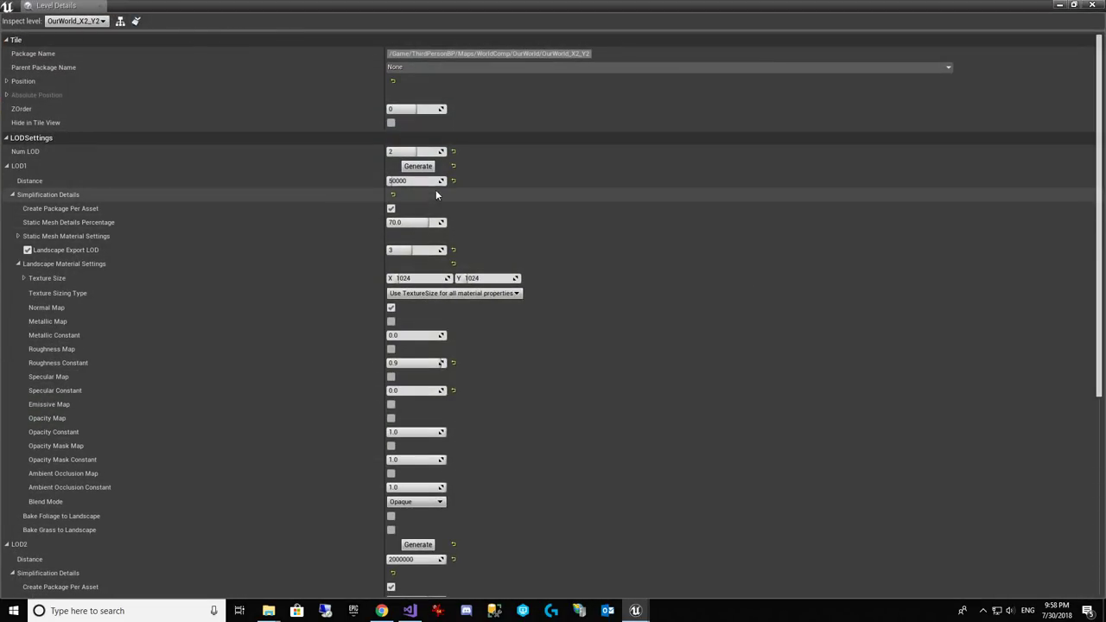
{"action": "left_click", "coordinate": [412, 167]}
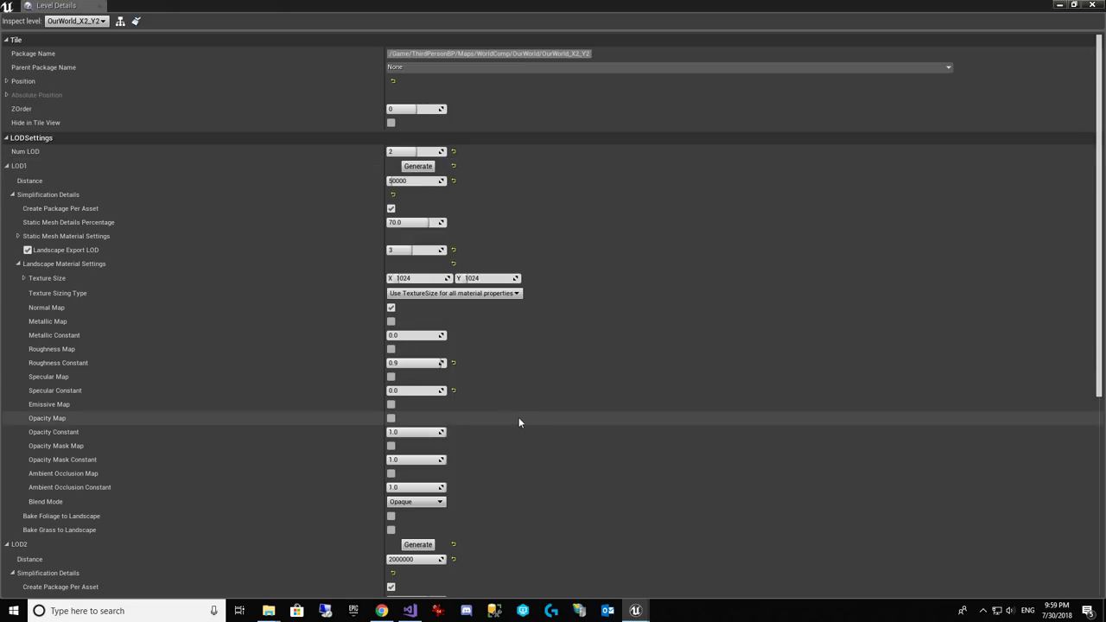
{"action": "left_click", "coordinate": [1092, 6]}
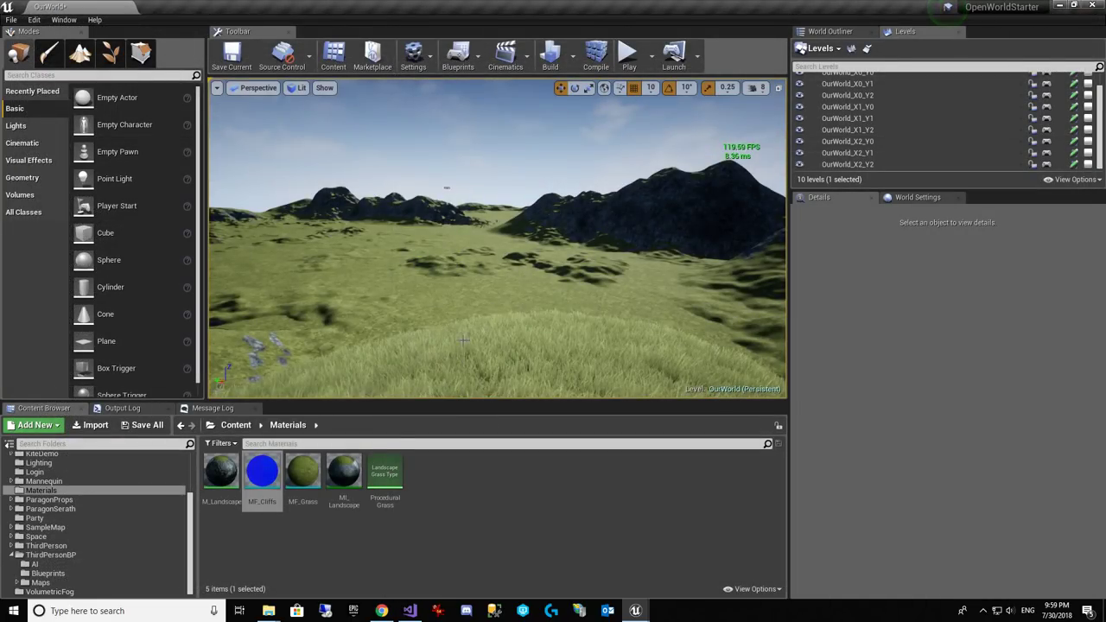
Step: Browse to the generated OurWorld_X2_Y2LOD folder under ThirdPersonBP/Maps/WorldComp/OurWorld
{"action": "left_click", "coordinate": [73, 584]}
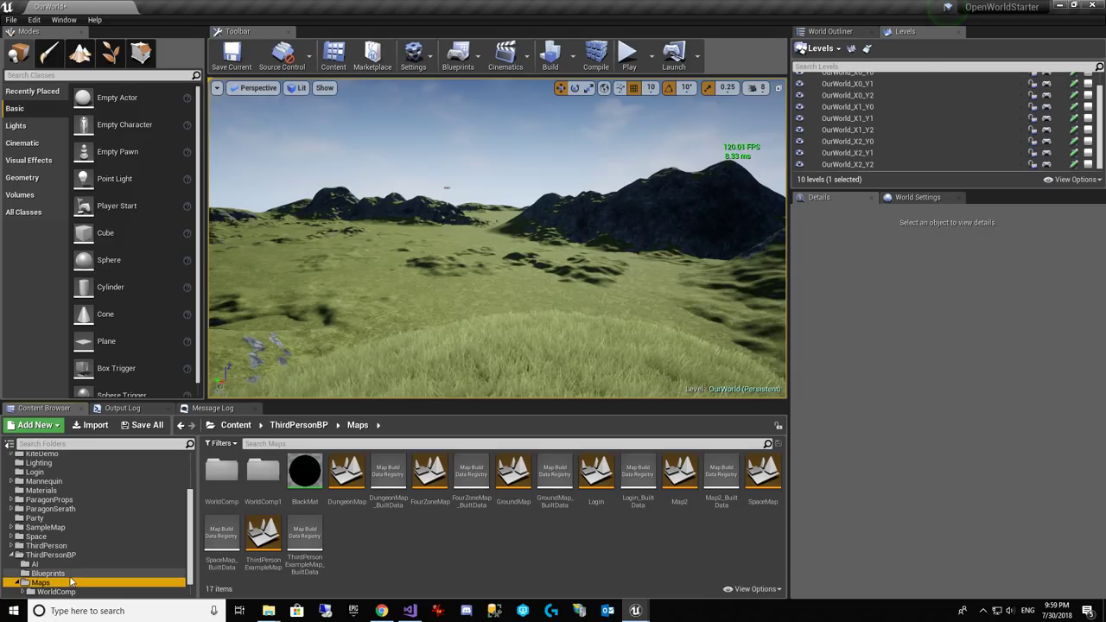
{"action": "double_click", "coordinate": [74, 584]}
{"action": "left_click", "coordinate": [81, 574]}
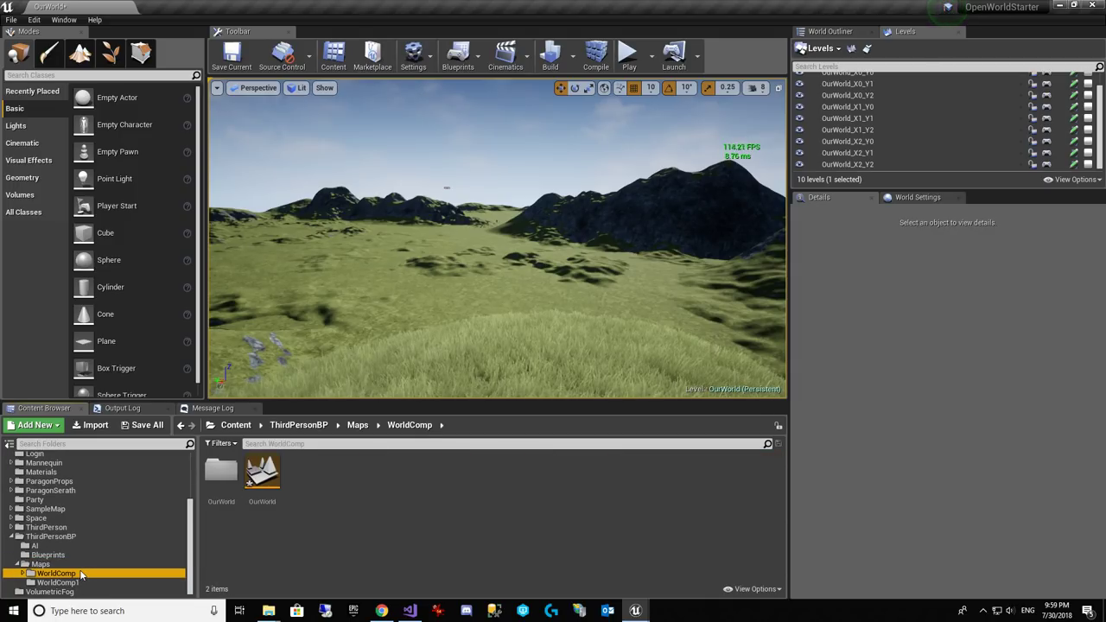
{"action": "double_click", "coordinate": [80, 574]}
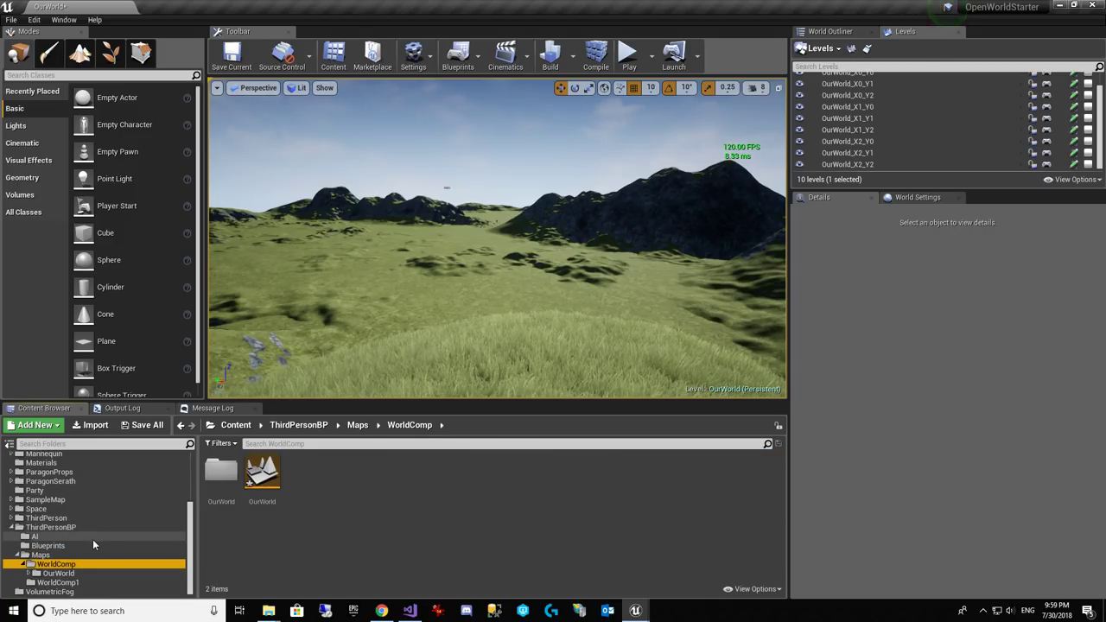
{"action": "left_click", "coordinate": [72, 583]}
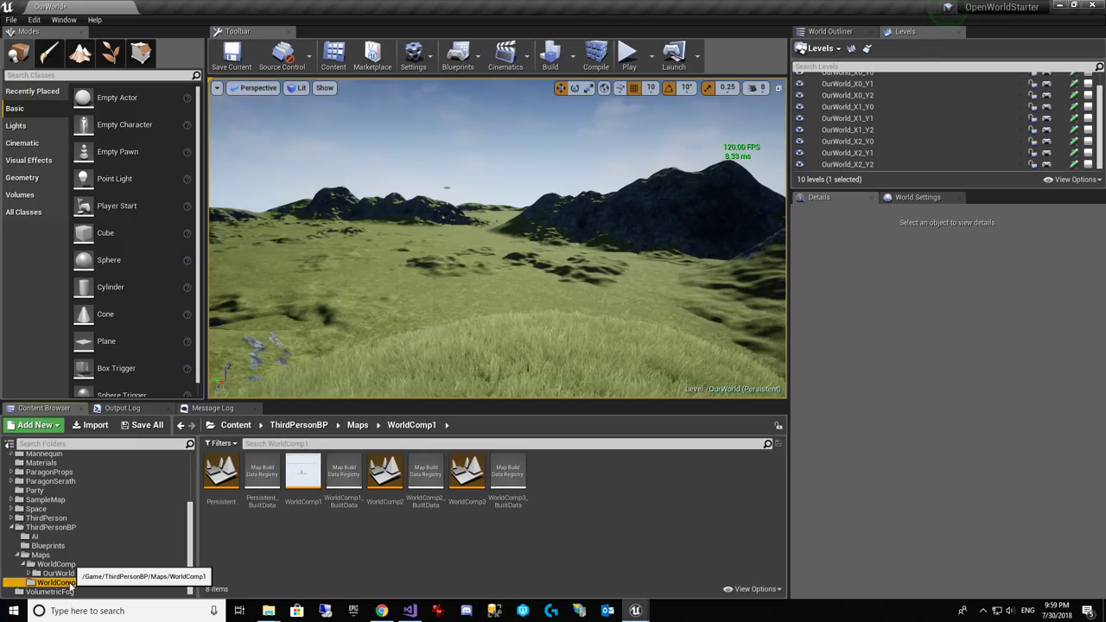
{"action": "left_click", "coordinate": [60, 574]}
{"action": "double_click", "coordinate": [61, 573]}
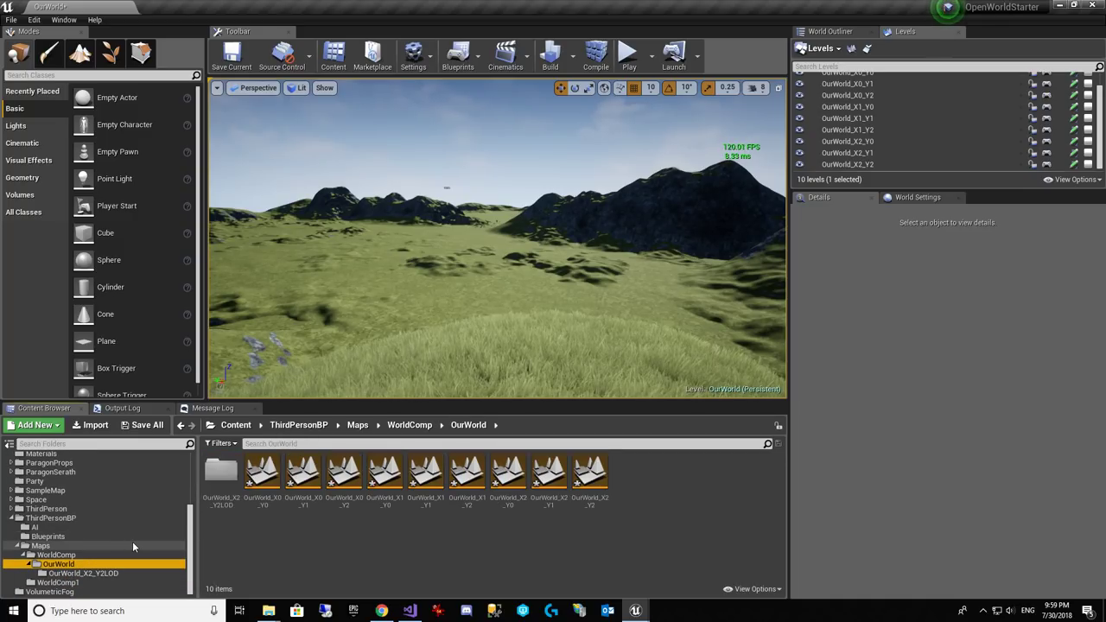
{"action": "left_click", "coordinate": [81, 585]}
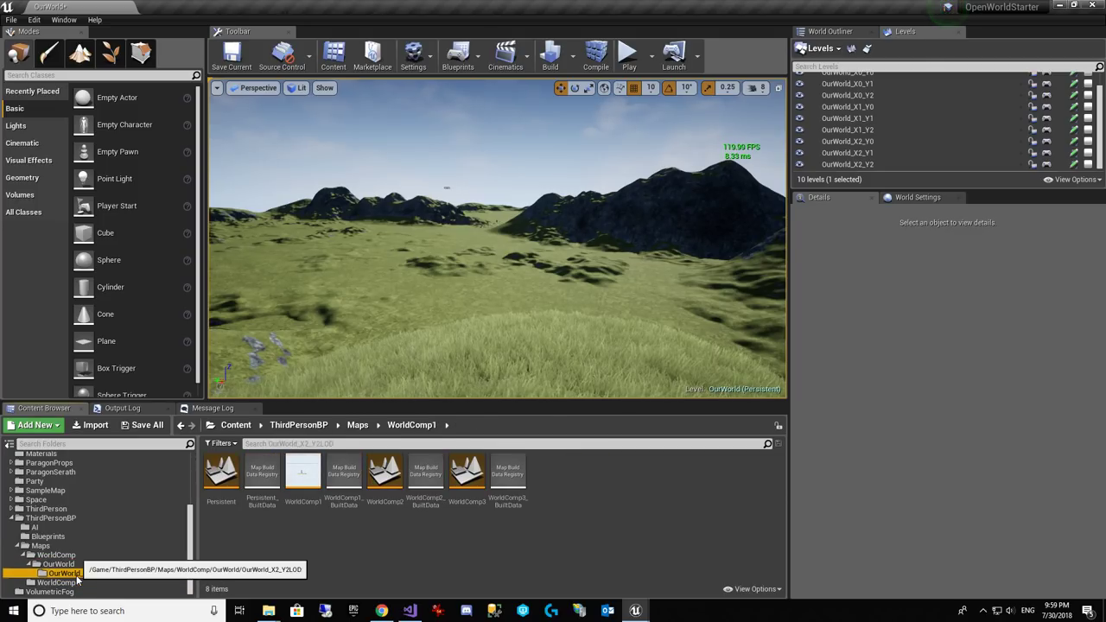
Step: Browse the Maps, WorldComp and WorldComp1 folders under ThirdPersonBP and return to the OurWorld_X2_Y2LOD folder
{"action": "left_click", "coordinate": [75, 574]}
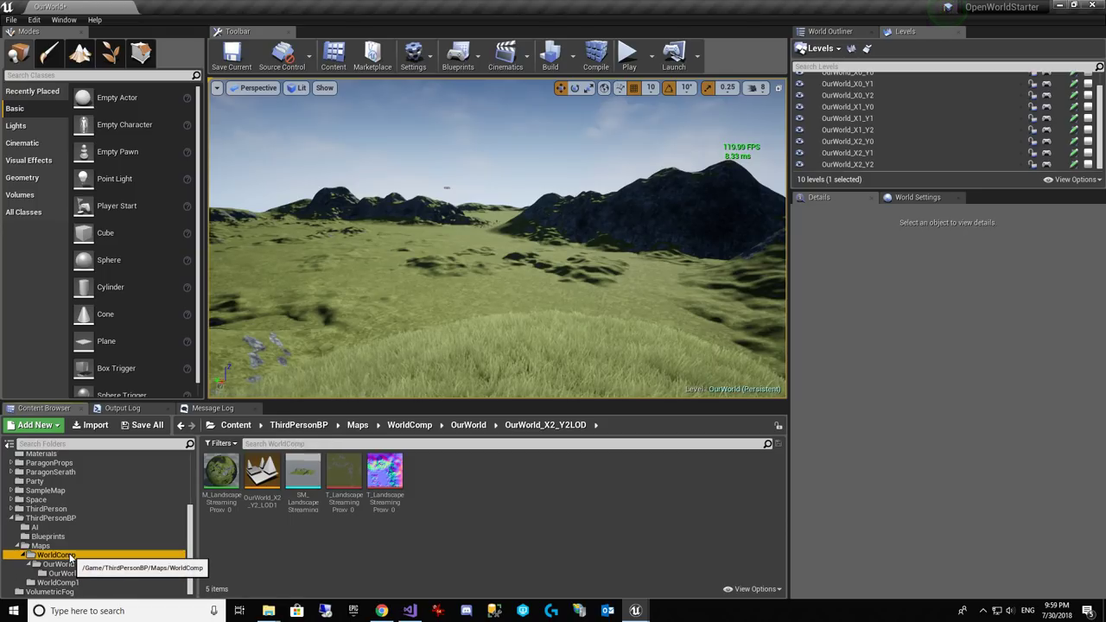
{"action": "left_click", "coordinate": [63, 554]}
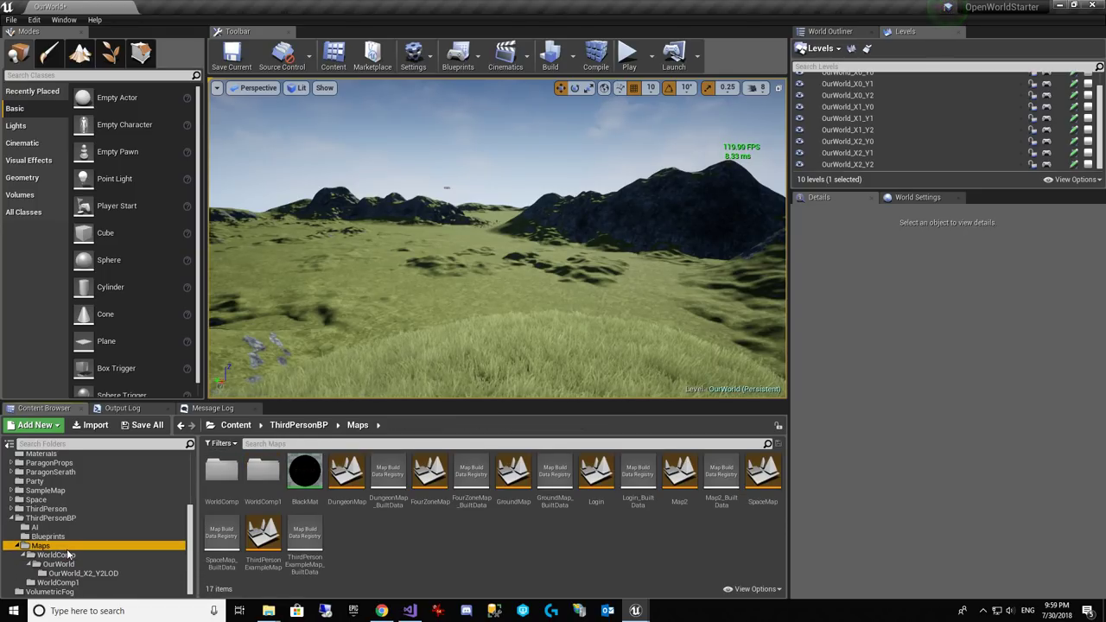
{"action": "left_click", "coordinate": [57, 555]}
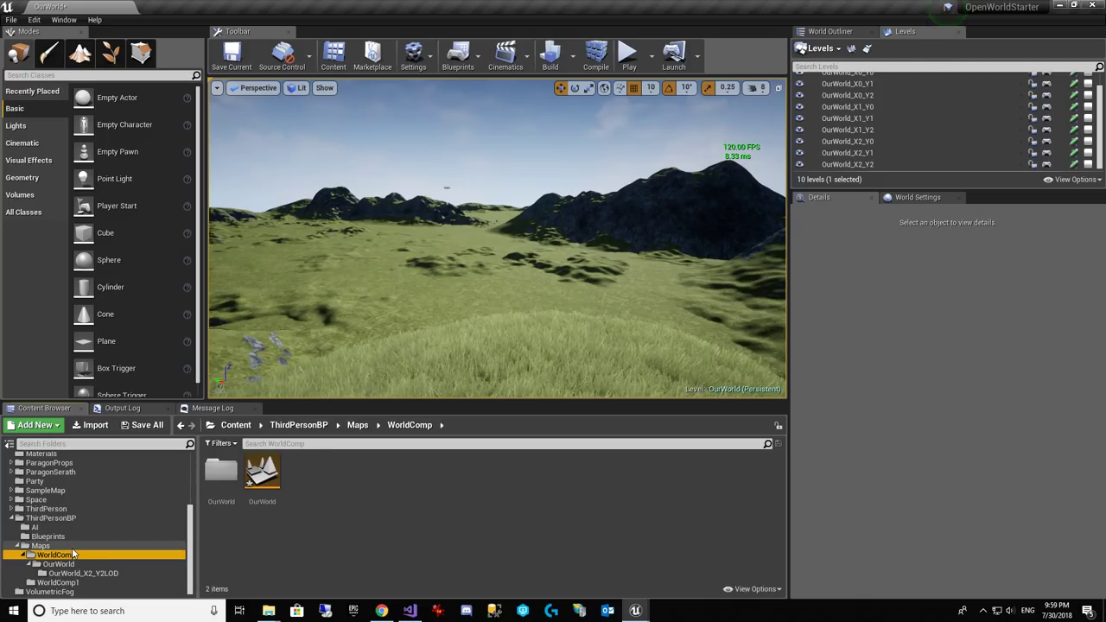
{"action": "left_click", "coordinate": [72, 548]}
{"action": "left_click", "coordinate": [73, 558]}
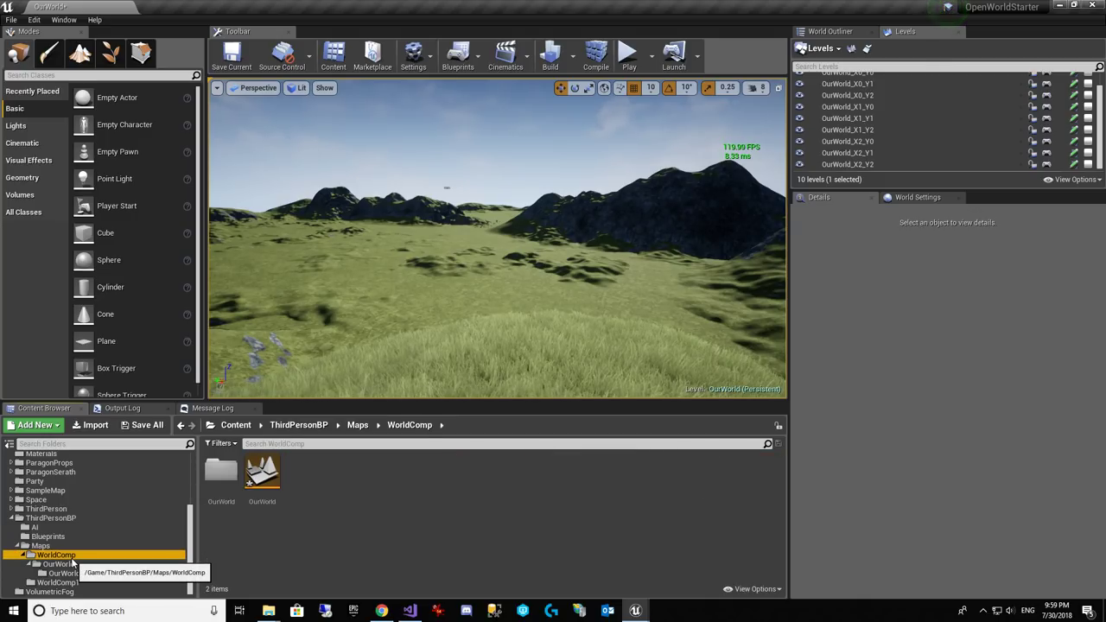
{"action": "left_click", "coordinate": [57, 583]}
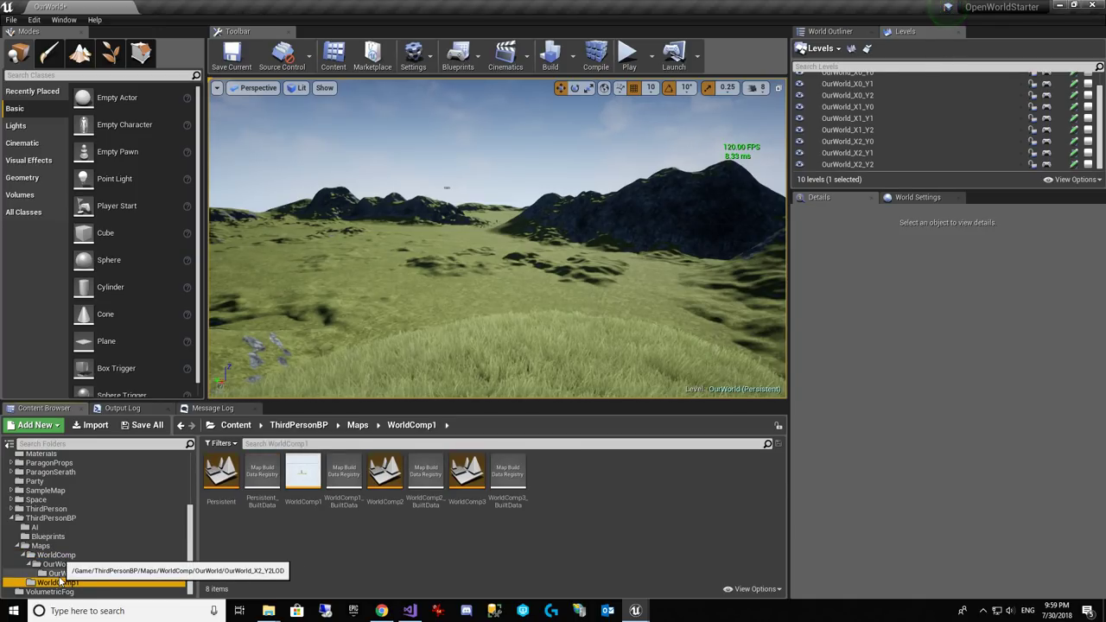
{"action": "mouse_move", "coordinate": [636, 610]}
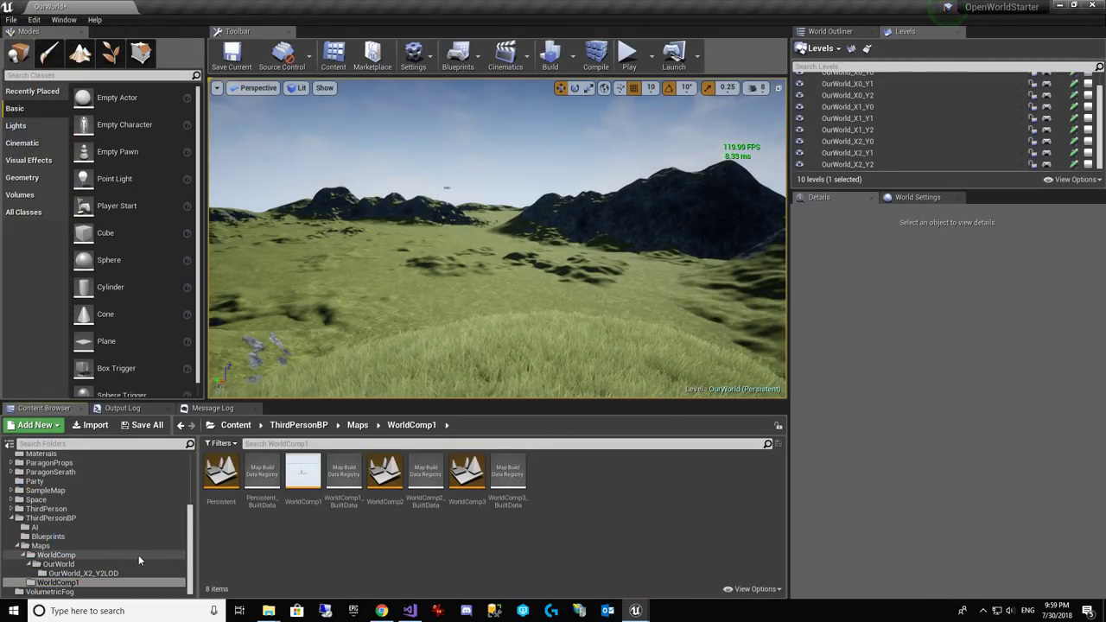
{"action": "left_click", "coordinate": [90, 573]}
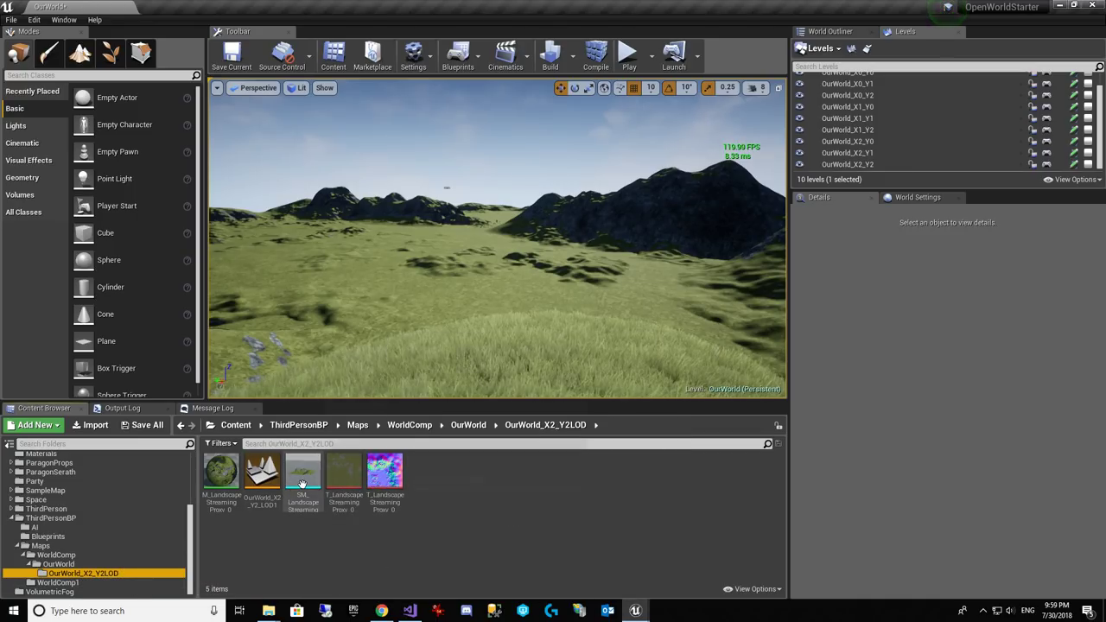
Step: Examine the generated LOD1 assets in OurWorld_X2_Y2LOD, opening and closing the normal map texture T_LandscapeStreamingProxy_0_LOD1_N
{"action": "mouse_move", "coordinate": [302, 482]}
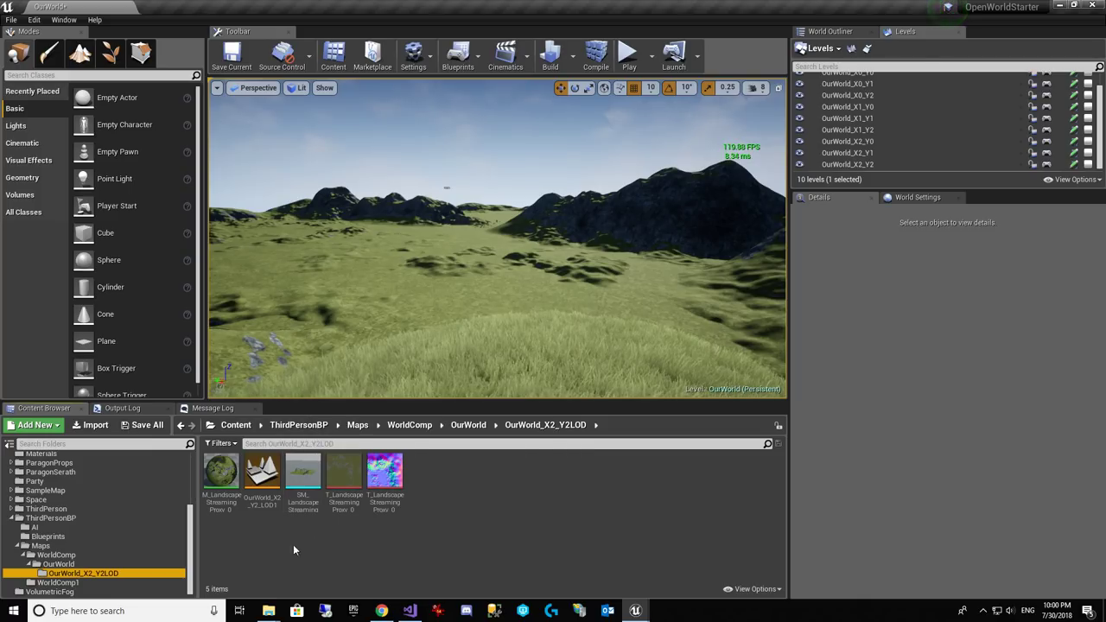
{"action": "mouse_move", "coordinate": [217, 498]}
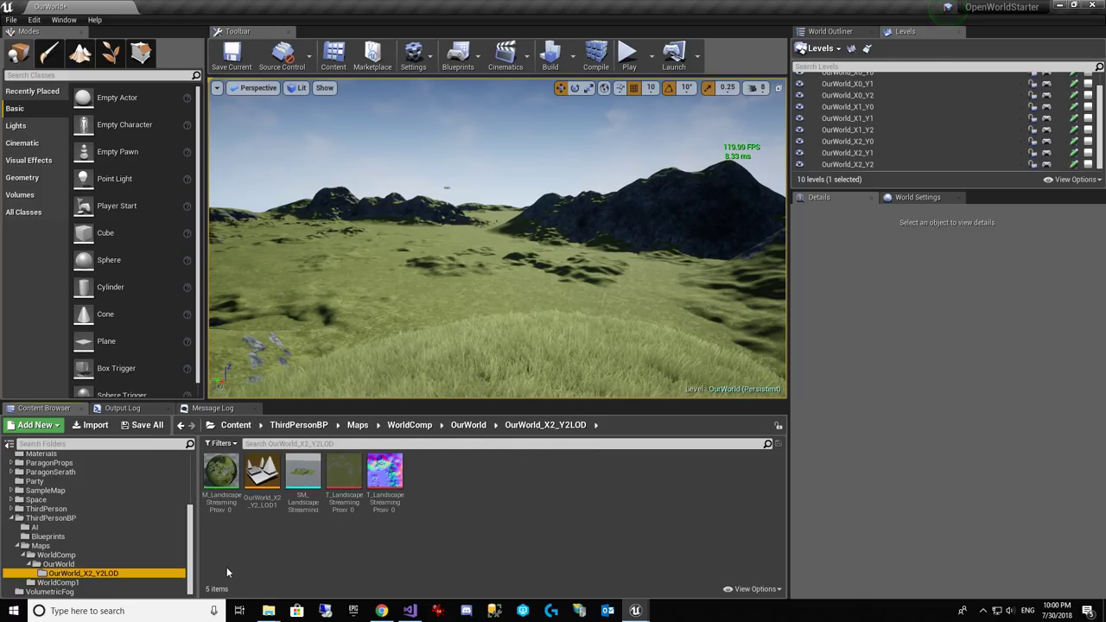
{"action": "mouse_move", "coordinate": [264, 486]}
{"action": "mouse_move", "coordinate": [347, 503]}
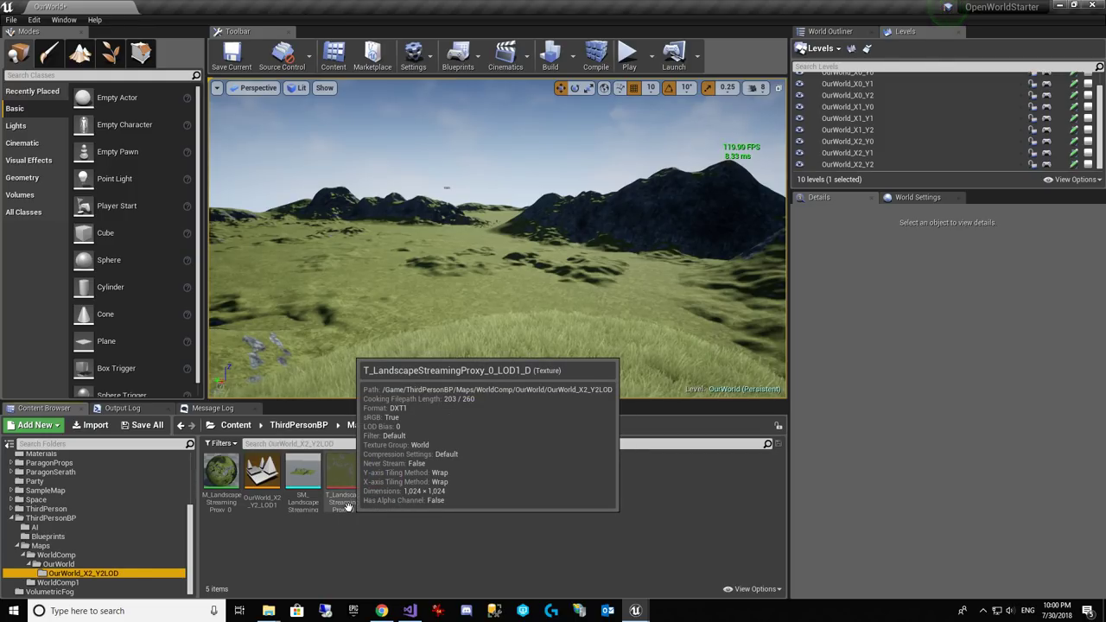
{"action": "mouse_move", "coordinate": [383, 484]}
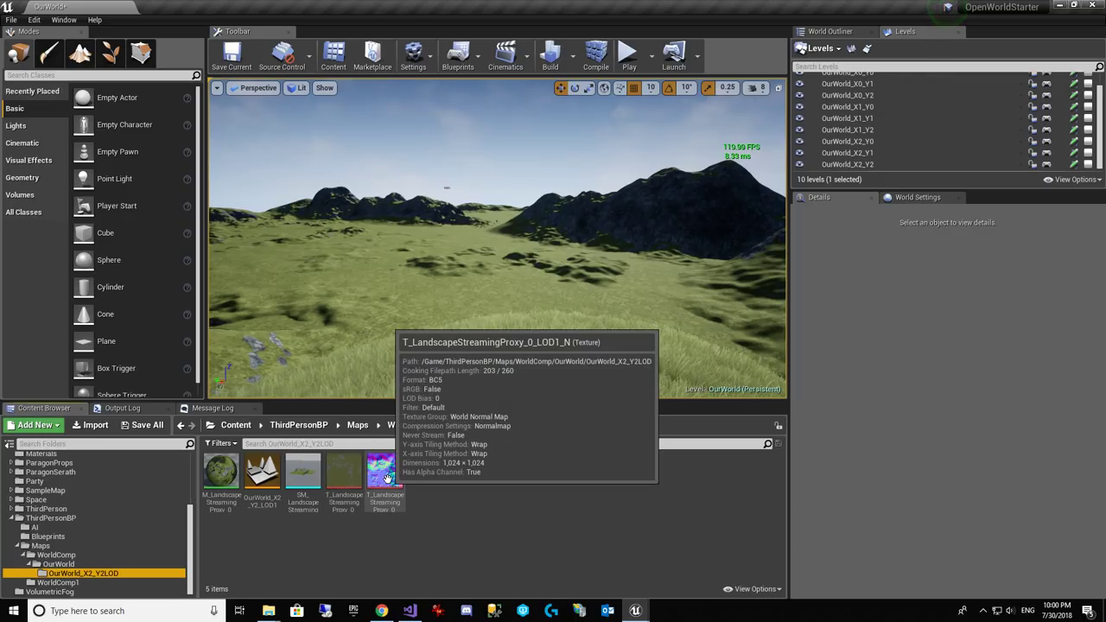
{"action": "left_click", "coordinate": [387, 481]}
{"action": "double_click", "coordinate": [386, 480]}
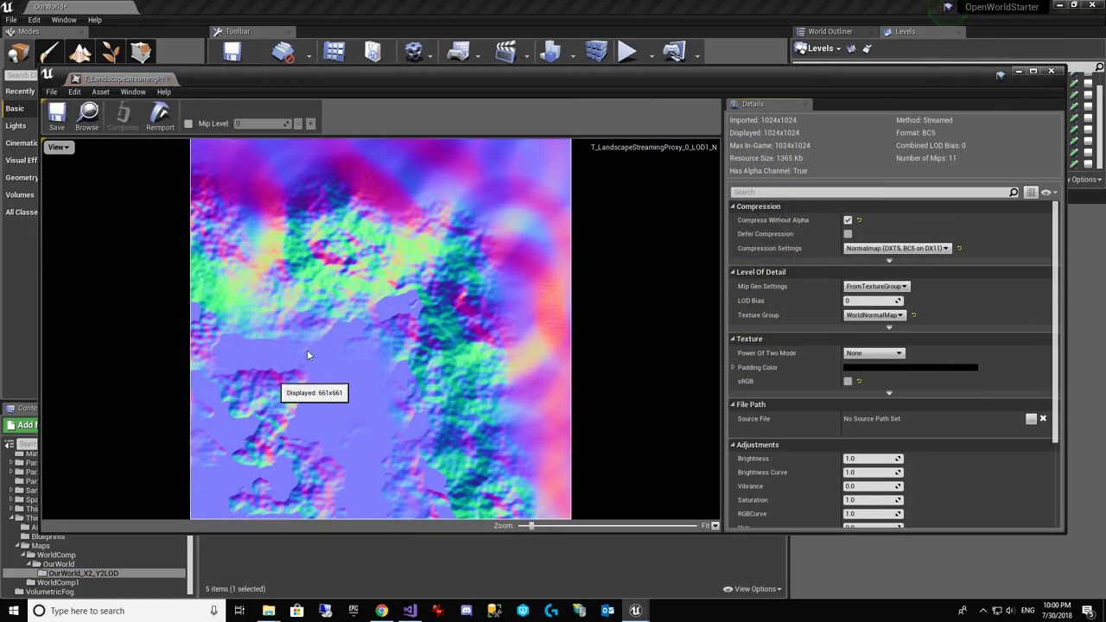
{"action": "left_click", "coordinate": [1053, 71]}
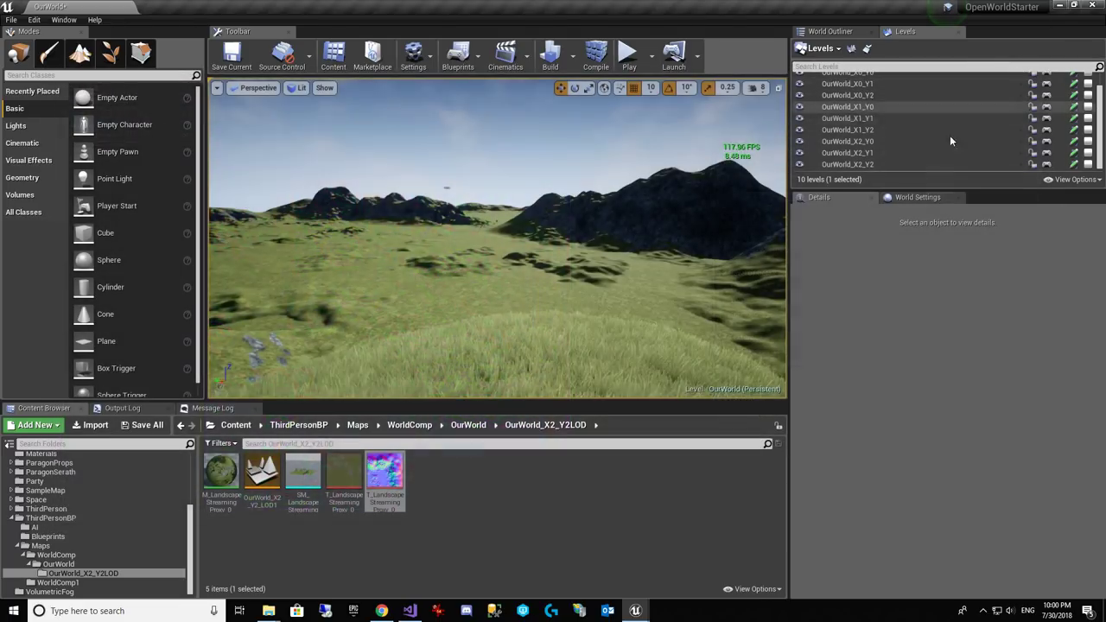
Step: Generate LOD2 for the OurWorld_X2_Y2 tile from its Level Details and minimize that window
{"action": "mouse_move", "coordinate": [647, 607]}
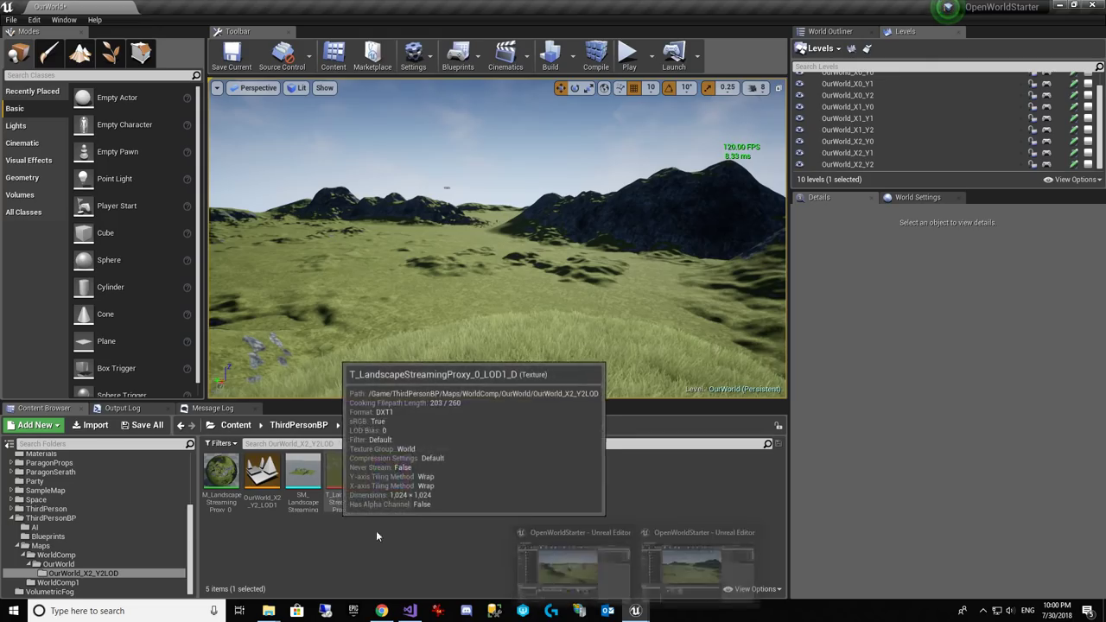
{"action": "left_click", "coordinate": [377, 534]}
{"action": "left_click", "coordinate": [850, 50]}
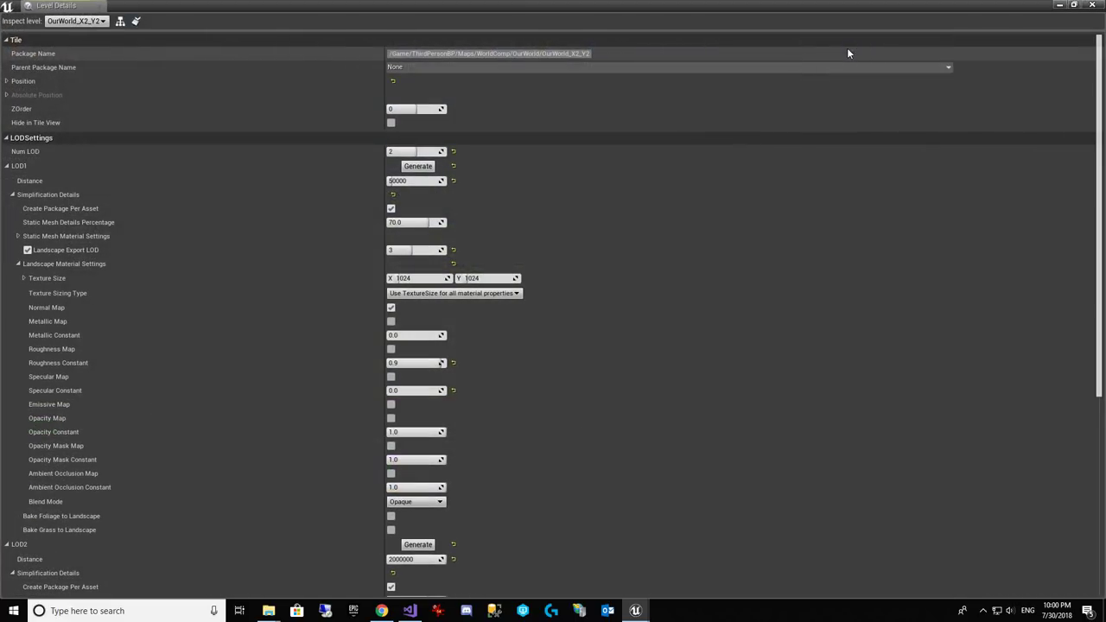
{"action": "scroll", "coordinate": [346, 293], "scroll_direction": "down", "scroll_amount": 5}
{"action": "scroll", "coordinate": [356, 324], "scroll_direction": "down", "scroll_amount": 1}
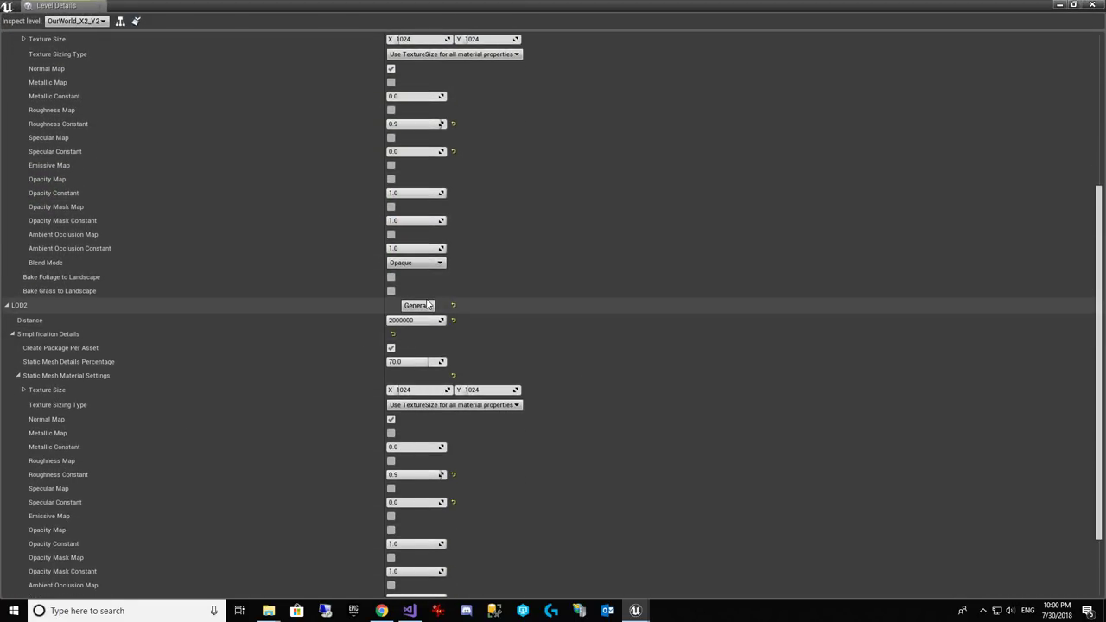
{"action": "left_click", "coordinate": [419, 305]}
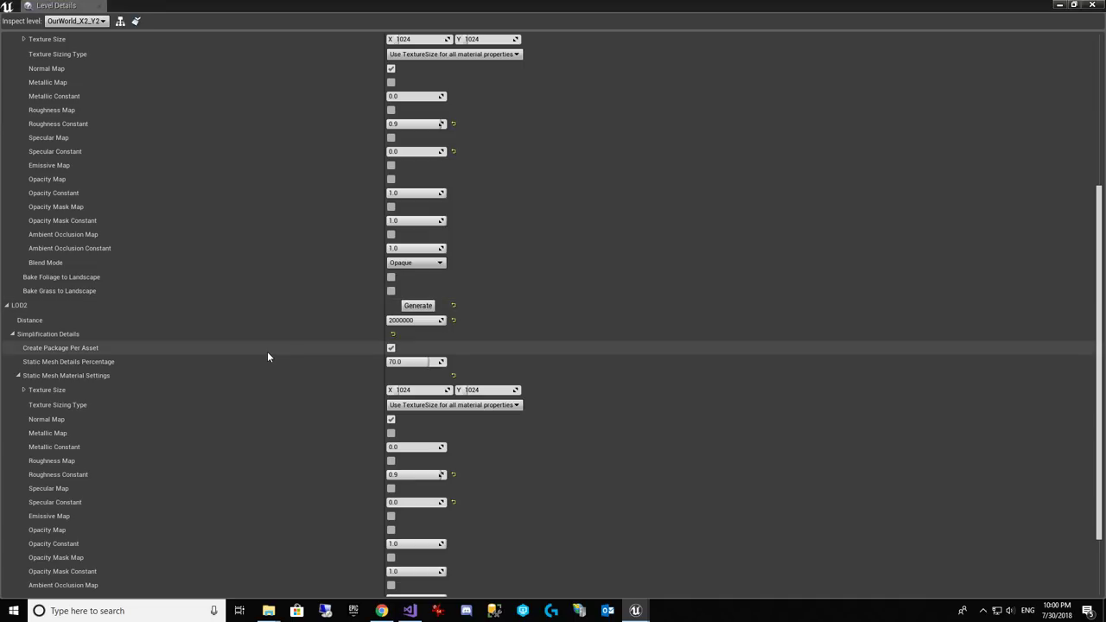
{"action": "left_click", "coordinate": [1060, 6]}
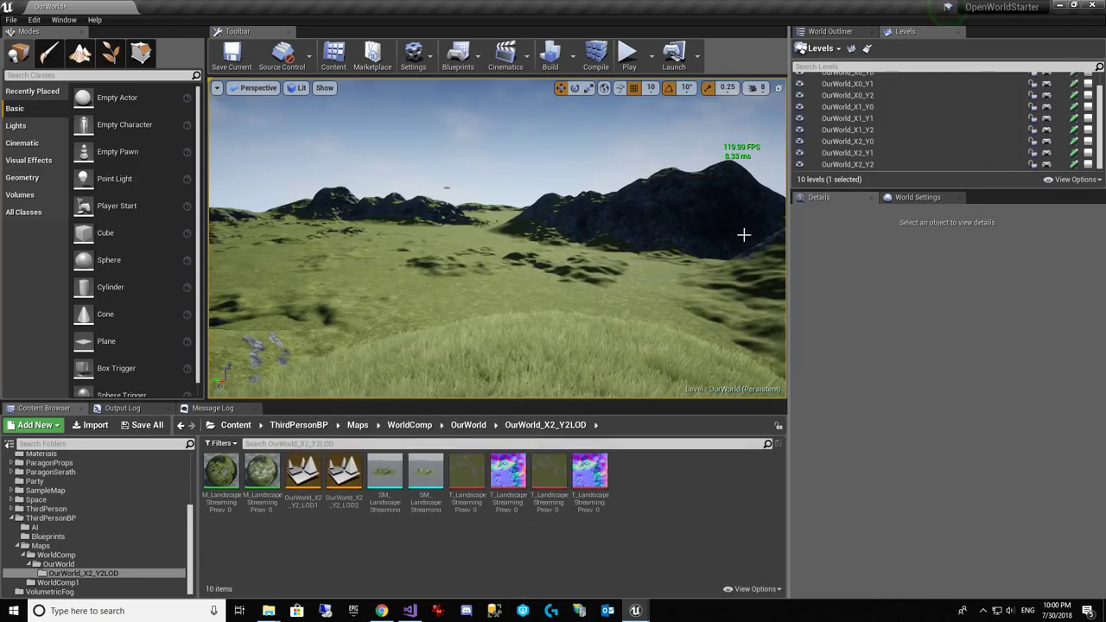
{"action": "mouse_move", "coordinate": [425, 482]}
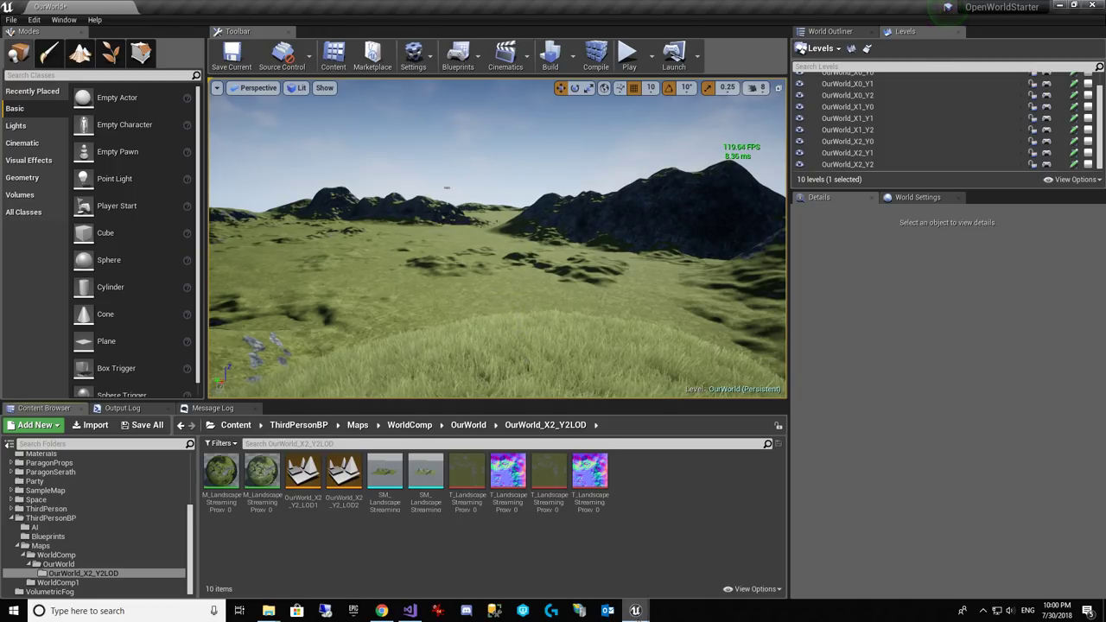
Step: Restore the Level Details window and switch the inspected level to the OurWorld_X0_Y0 tile
{"action": "mouse_move", "coordinate": [635, 611]}
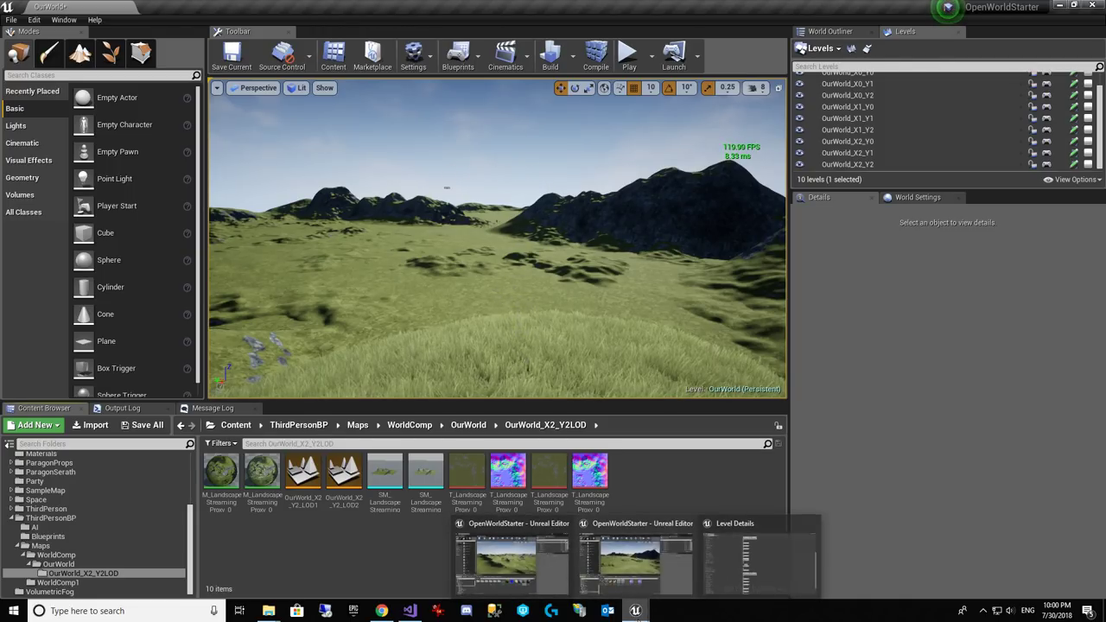
{"action": "left_click", "coordinate": [784, 551]}
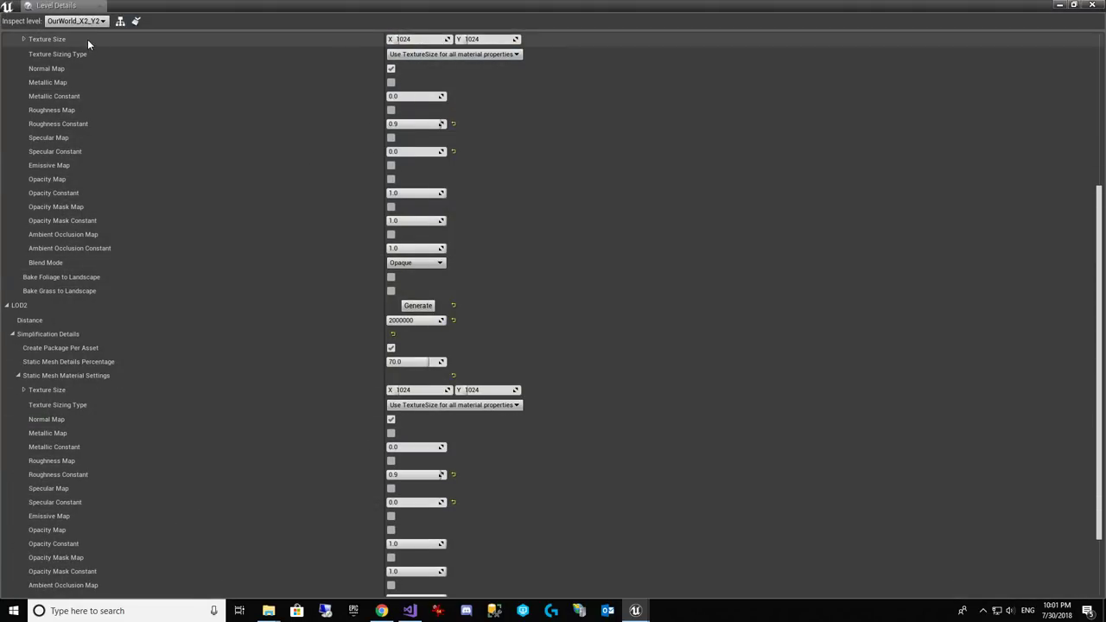
{"action": "left_click", "coordinate": [100, 23]}
{"action": "left_click", "coordinate": [741, 230]}
{"action": "scroll", "coordinate": [517, 253], "scroll_direction": "up", "scroll_amount": 5}
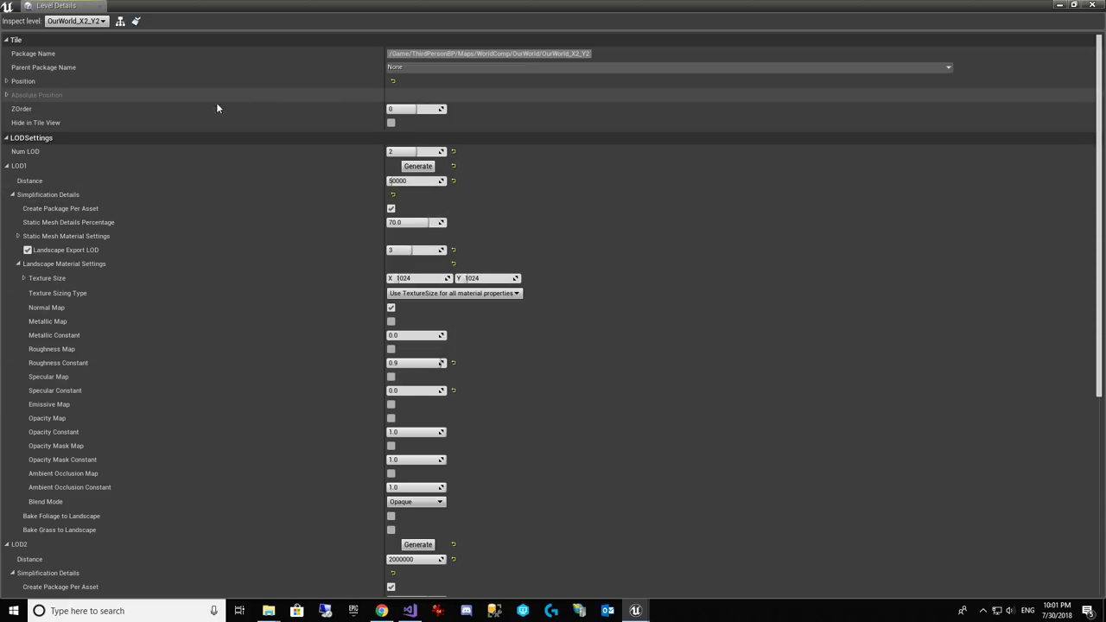
{"action": "left_click", "coordinate": [93, 21]}
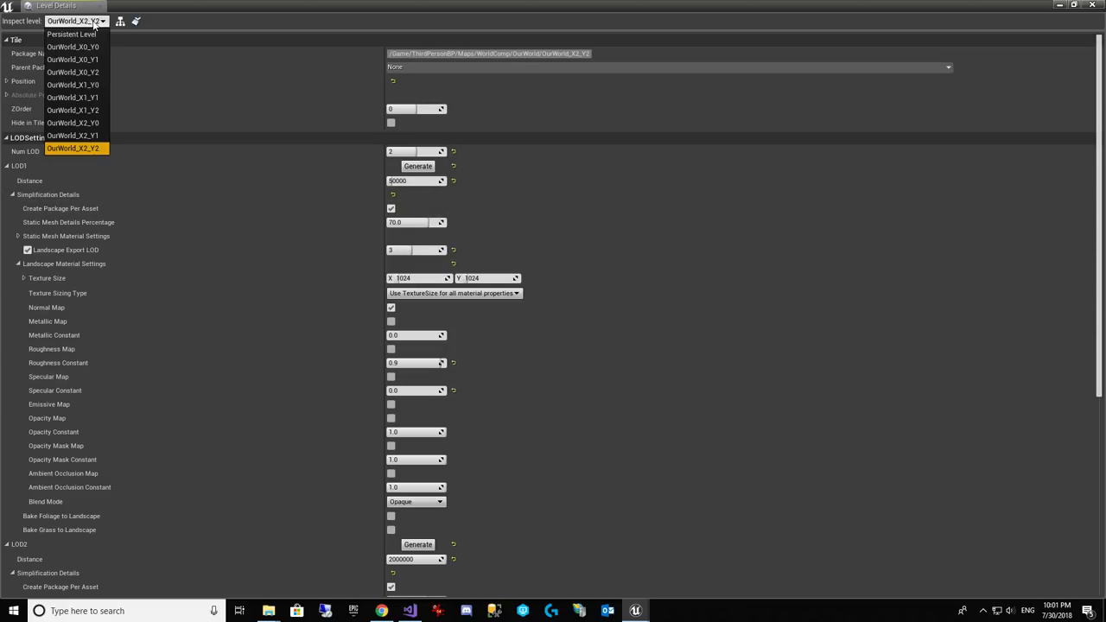
{"action": "left_click", "coordinate": [704, 346]}
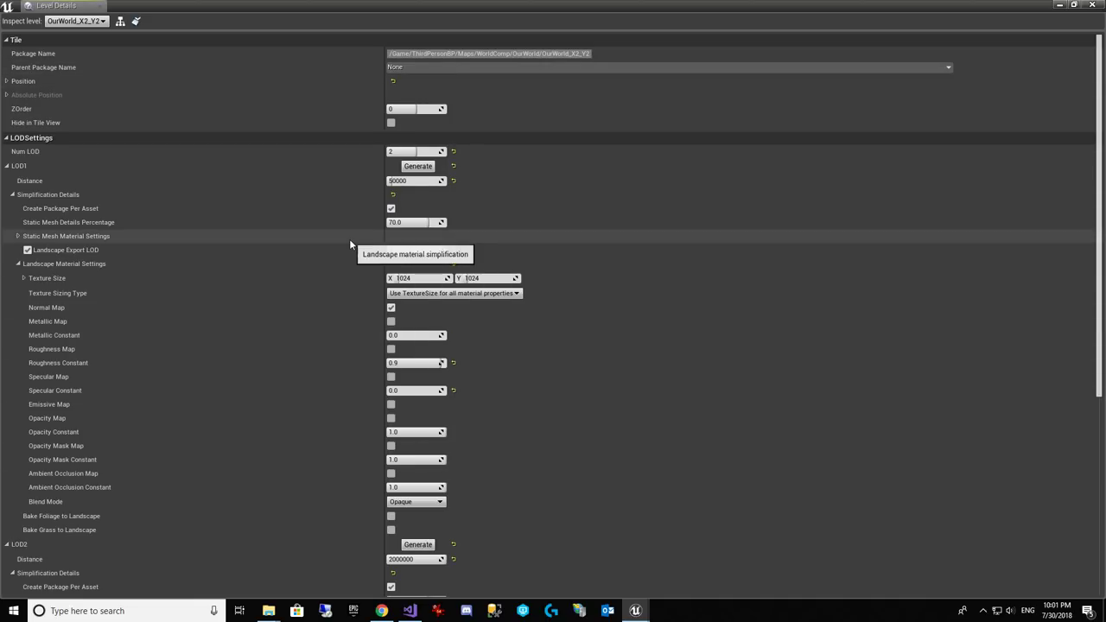
{"action": "left_click", "coordinate": [84, 26]}
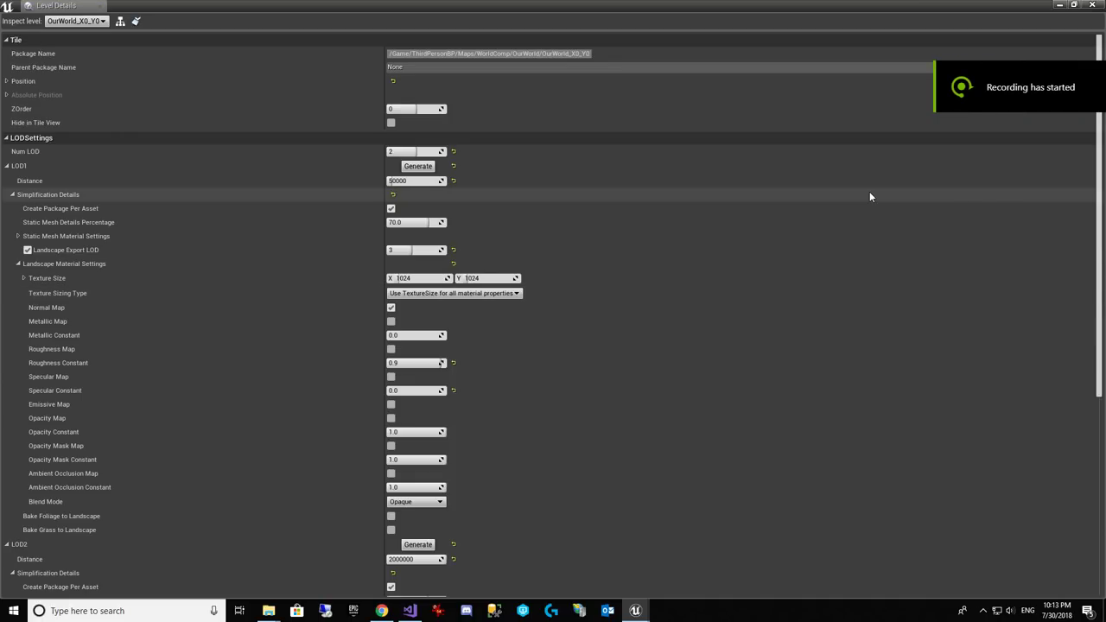
Step: Review the LOD1 and LOD2 simplification and landscape material settings of the OurWorld_X0_Y0 tile and close its Level Details
{"action": "left_click", "coordinate": [76, 20]}
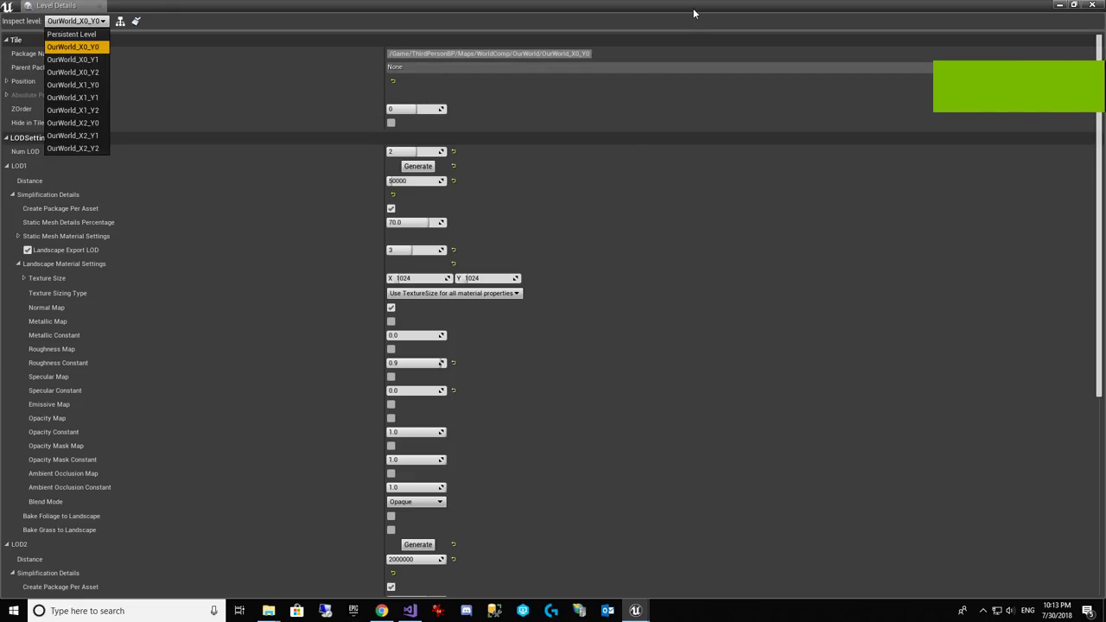
{"action": "left_click", "coordinate": [867, 283]}
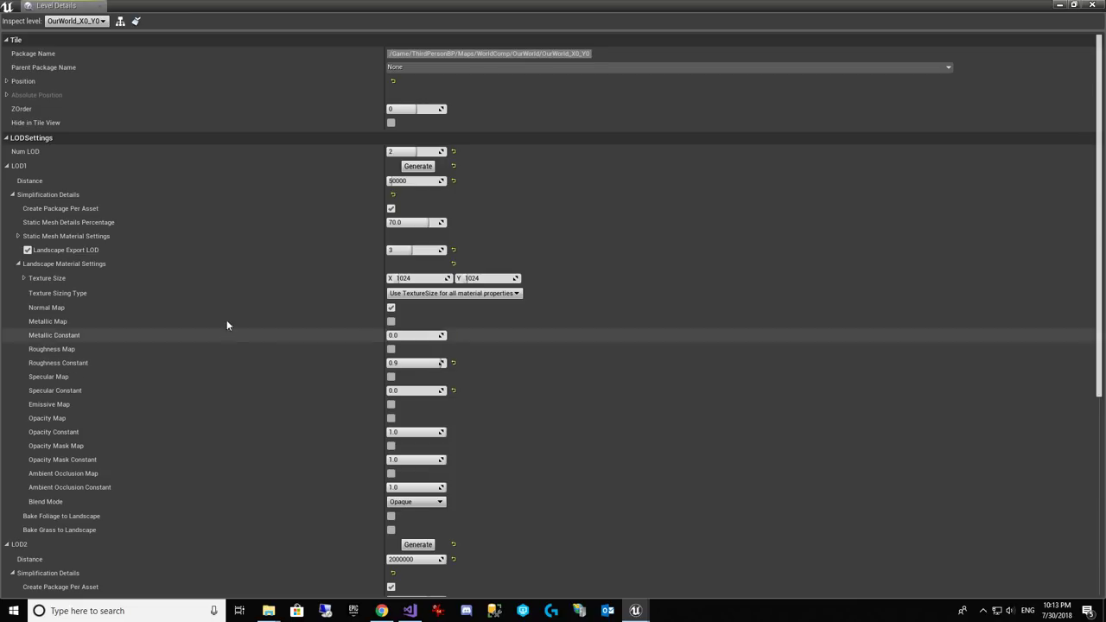
{"action": "scroll", "coordinate": [37, 257], "scroll_direction": "down", "scroll_amount": 3}
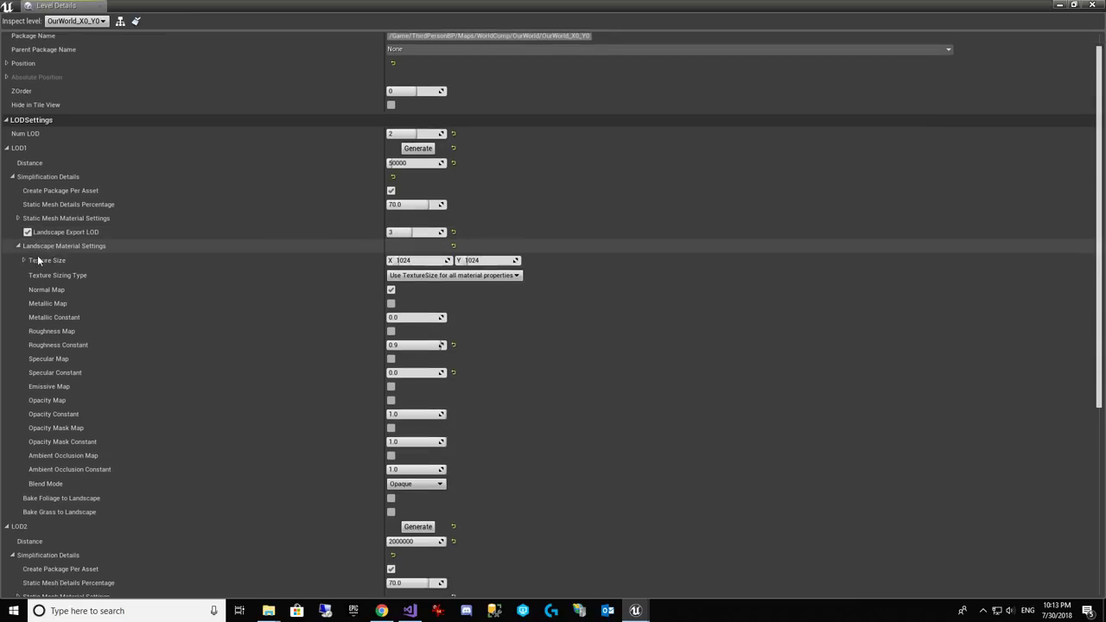
{"action": "left_click", "coordinate": [18, 182]}
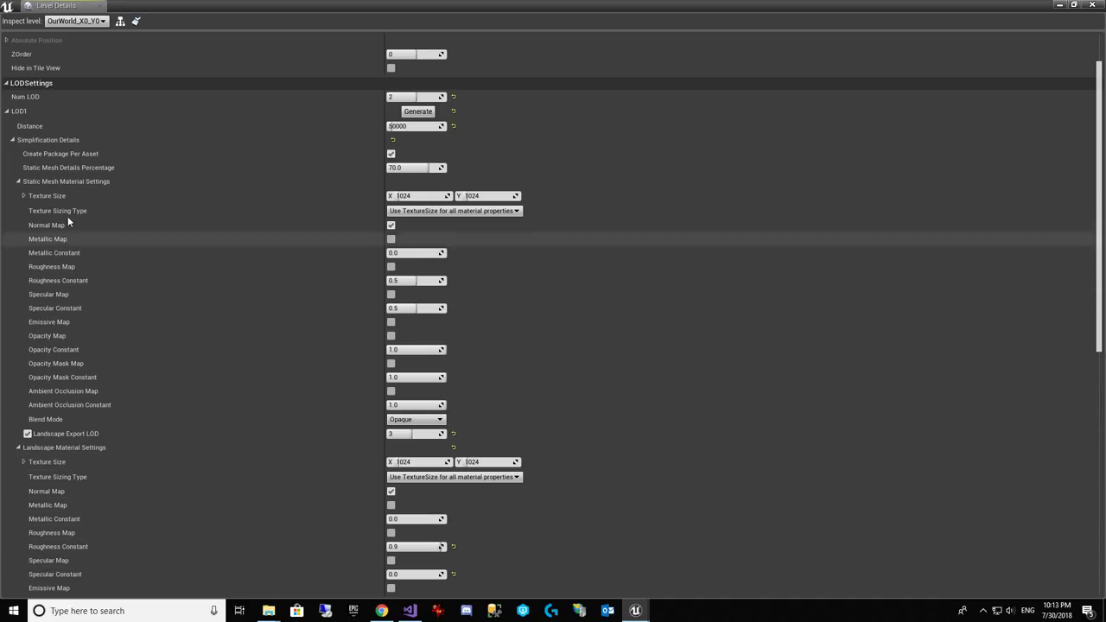
{"action": "left_click", "coordinate": [18, 182]}
{"action": "scroll", "coordinate": [173, 203], "scroll_direction": "down", "scroll_amount": 5}
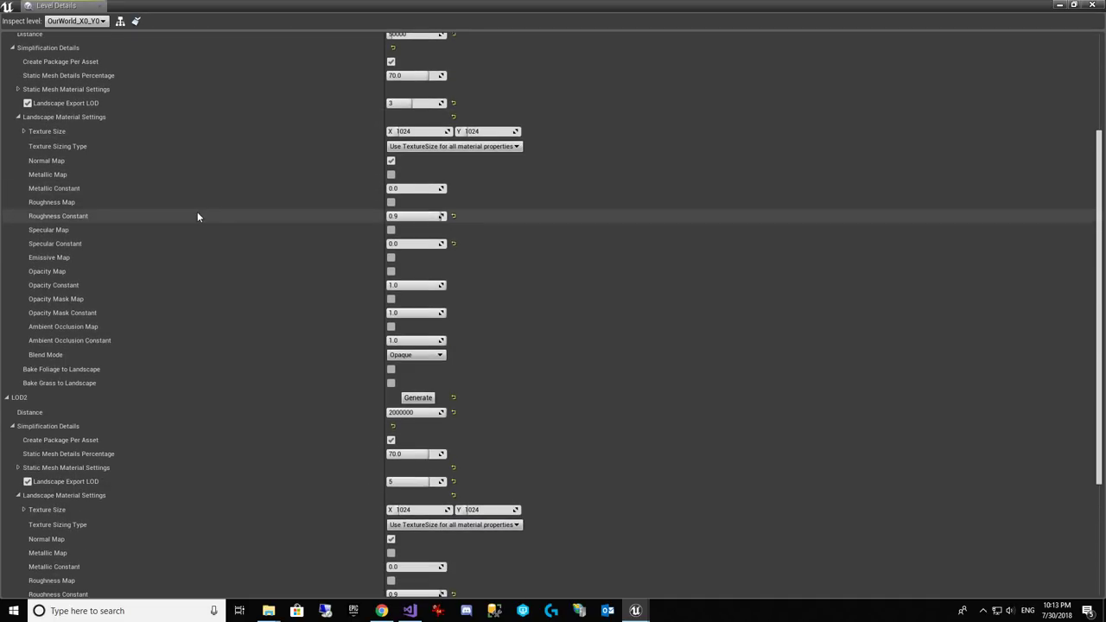
{"action": "scroll", "coordinate": [156, 493], "scroll_direction": "down", "scroll_amount": 3}
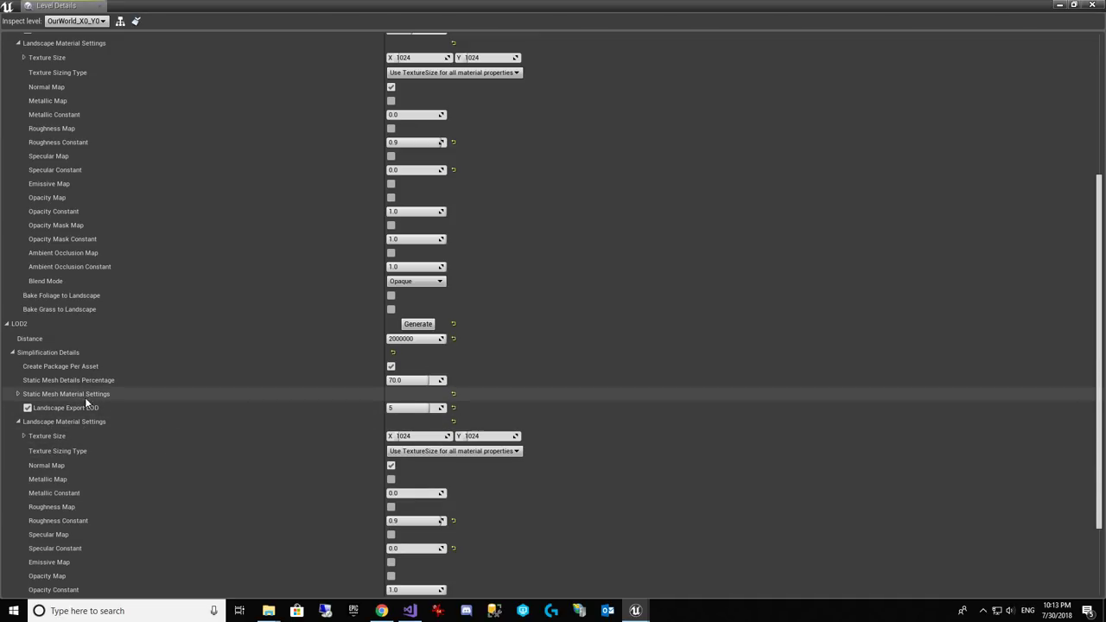
{"action": "scroll", "coordinate": [496, 408], "scroll_direction": "up", "scroll_amount": 10}
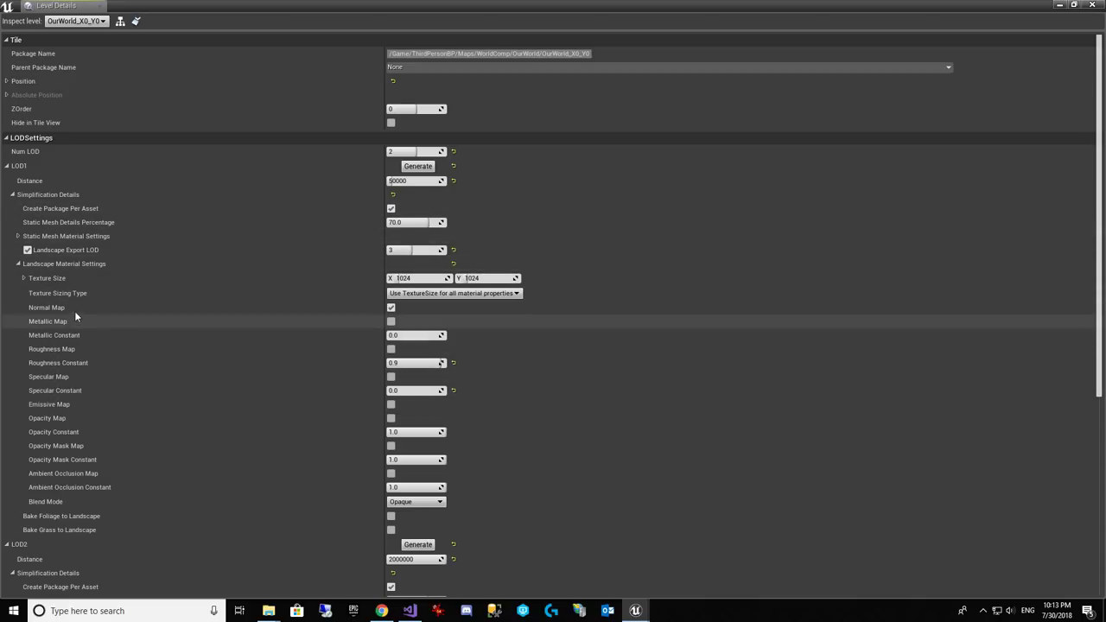
{"action": "scroll", "coordinate": [86, 270], "scroll_direction": "down", "scroll_amount": 5}
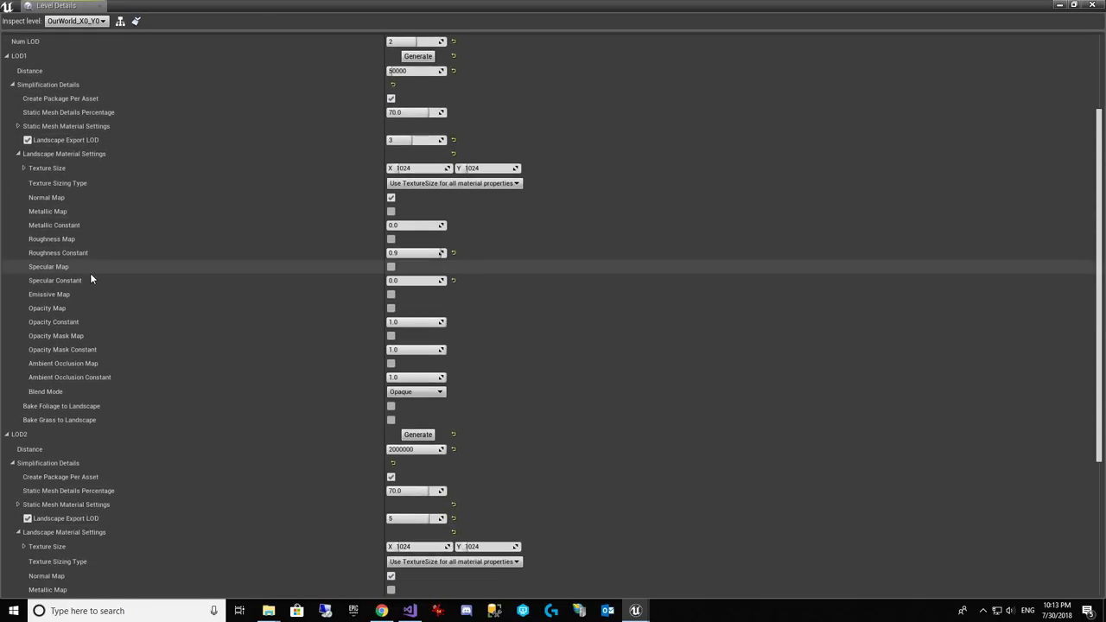
{"action": "scroll", "coordinate": [86, 267], "scroll_direction": "up", "scroll_amount": 5}
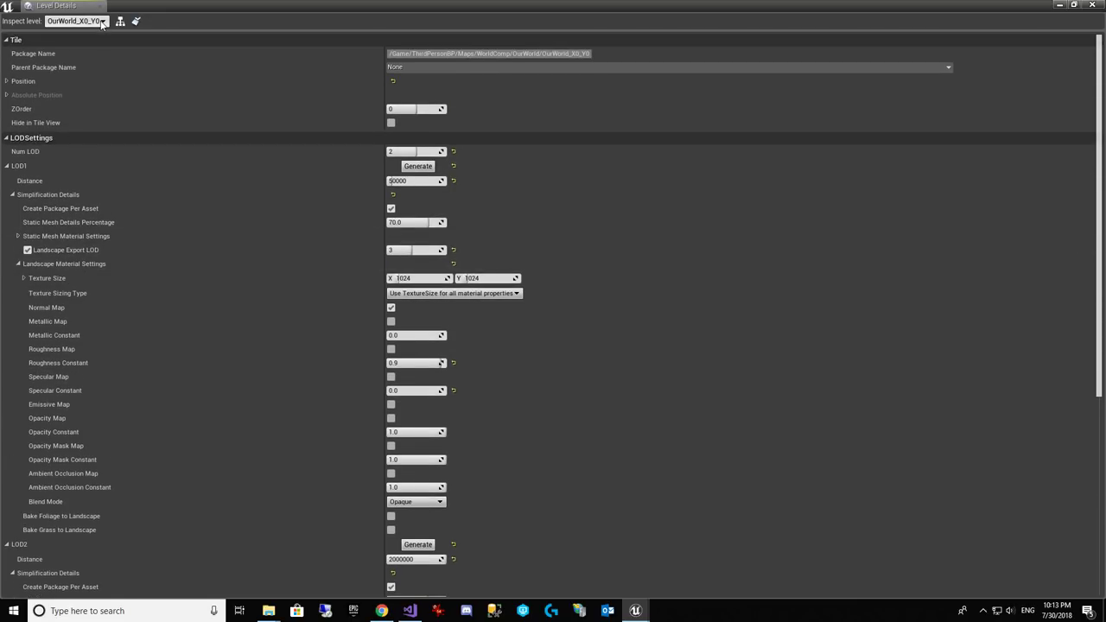
{"action": "left_click", "coordinate": [1093, 6]}
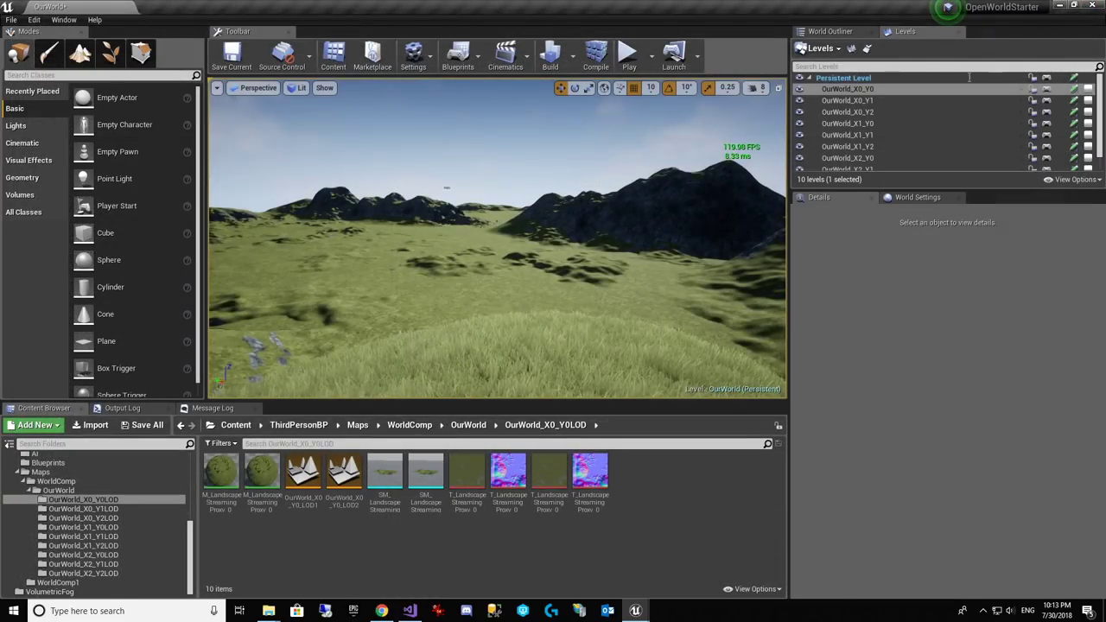
Step: Check each tile's LOD folder from OurWorld_X0_Y1LOD to OurWorld_X2_Y2LOD for the generated LOD1 and LOD2 assets
{"action": "left_click", "coordinate": [129, 509]}
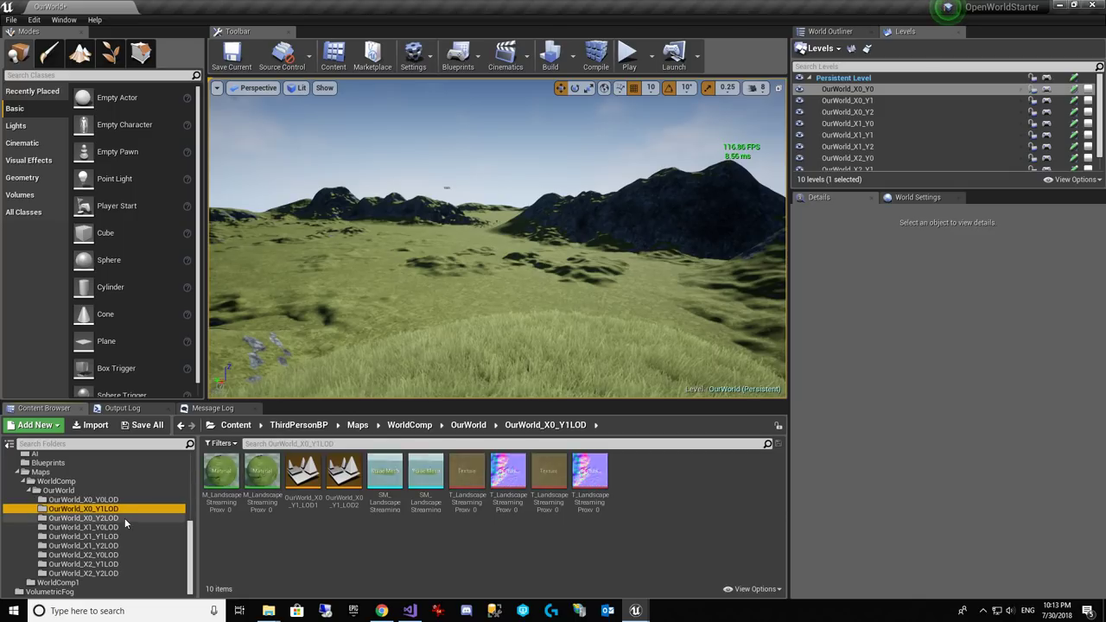
{"action": "left_click", "coordinate": [123, 518]}
{"action": "left_click", "coordinate": [115, 527]}
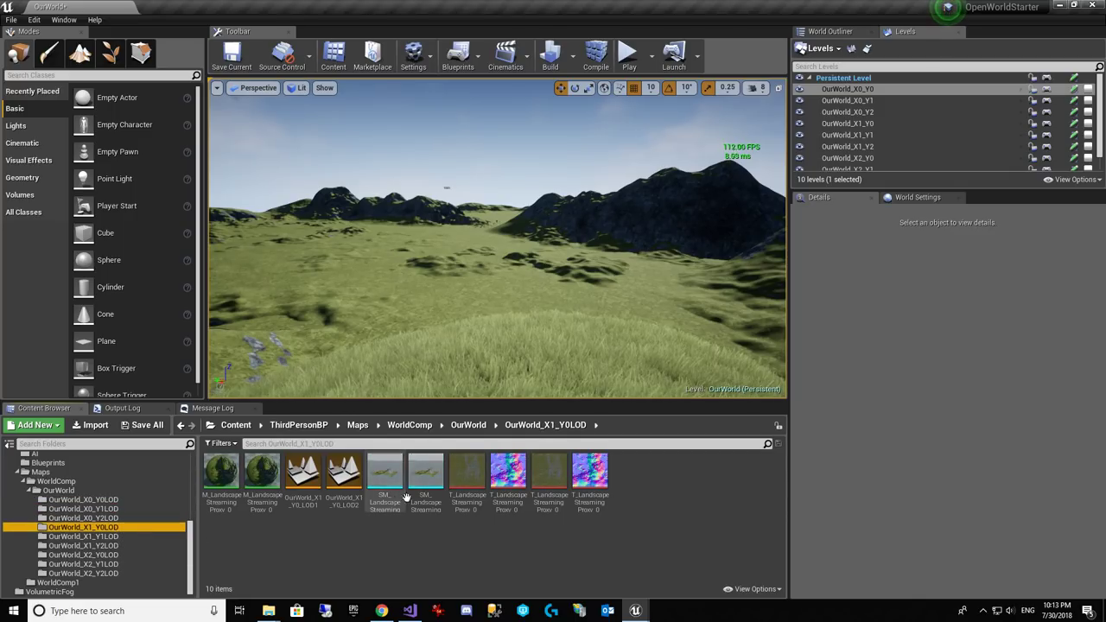
{"action": "left_click", "coordinate": [130, 536]}
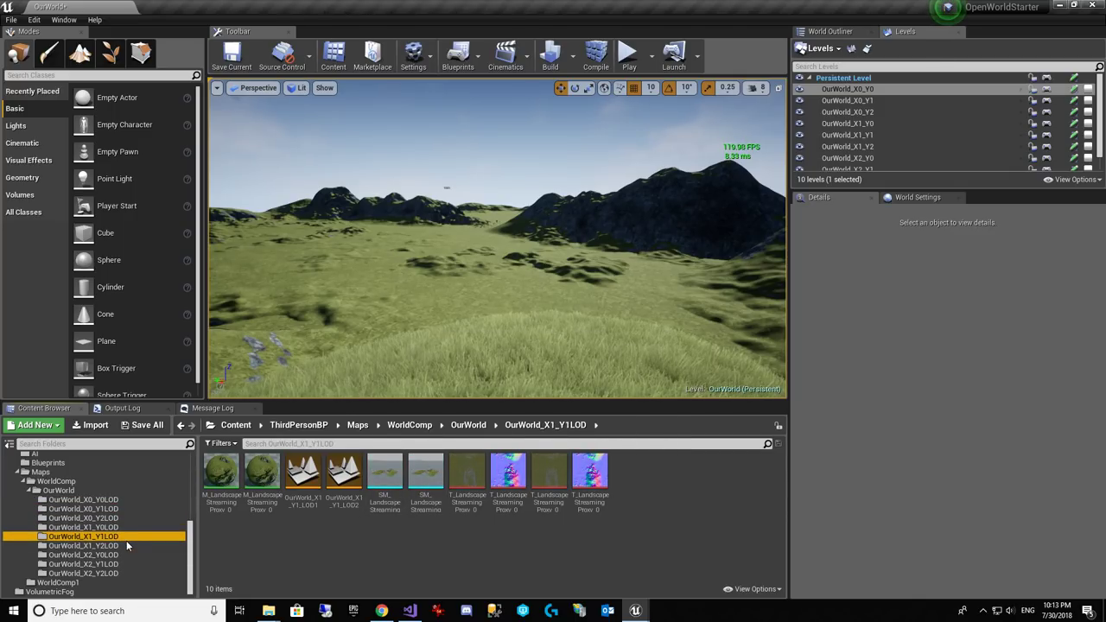
{"action": "left_click", "coordinate": [124, 545]}
{"action": "left_click", "coordinate": [120, 555]}
{"action": "left_click", "coordinate": [119, 565]}
{"action": "left_click", "coordinate": [117, 573]}
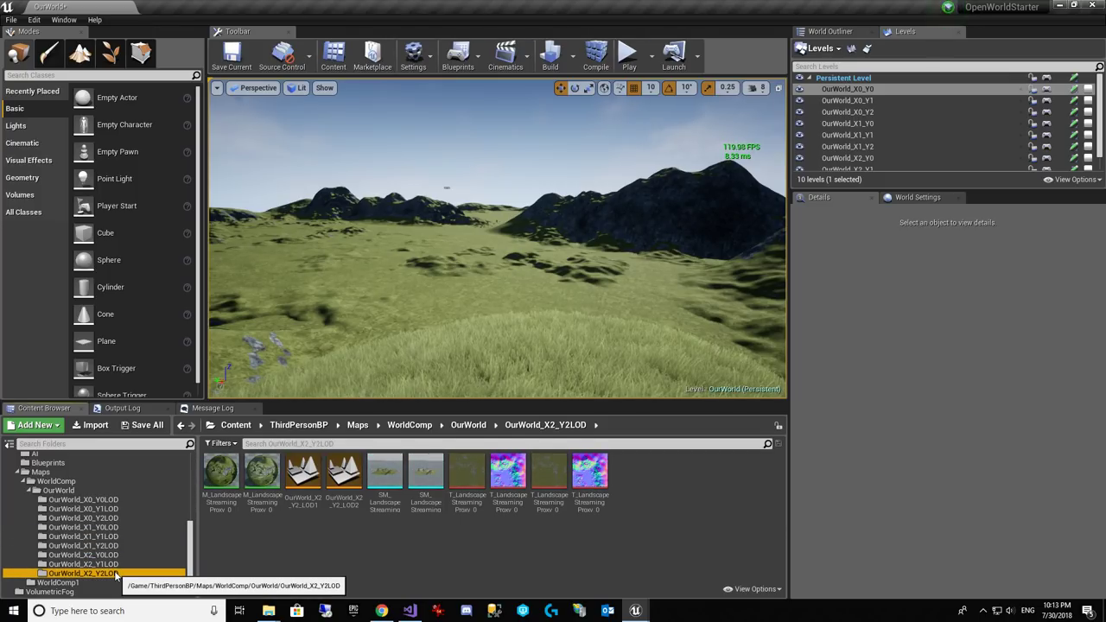
{"action": "left_click", "coordinate": [101, 500]}
Step: Save the nine tile levels in the OurWorld folder, OurWorld_X0_Y0 to OurWorld_X2_Y2, and save all remaining modified content
{"action": "left_click", "coordinate": [95, 491]}
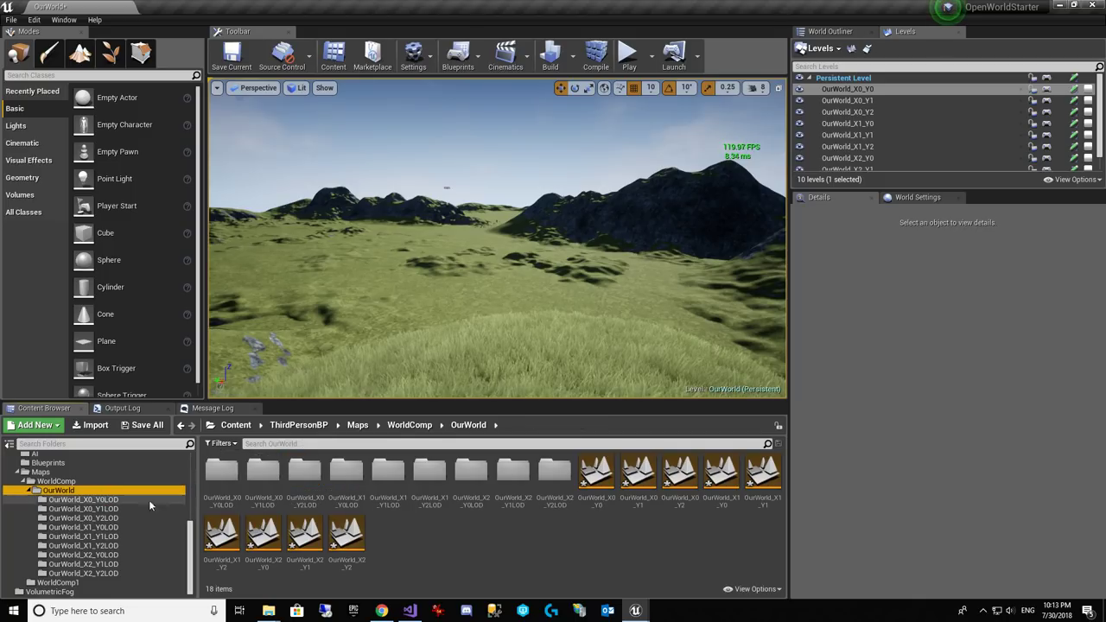
{"action": "left_click", "coordinate": [596, 473]}
{"action": "left_click", "coordinate": [346, 538], "text": "shift"}
{"action": "key", "text": "ctrl+s"}
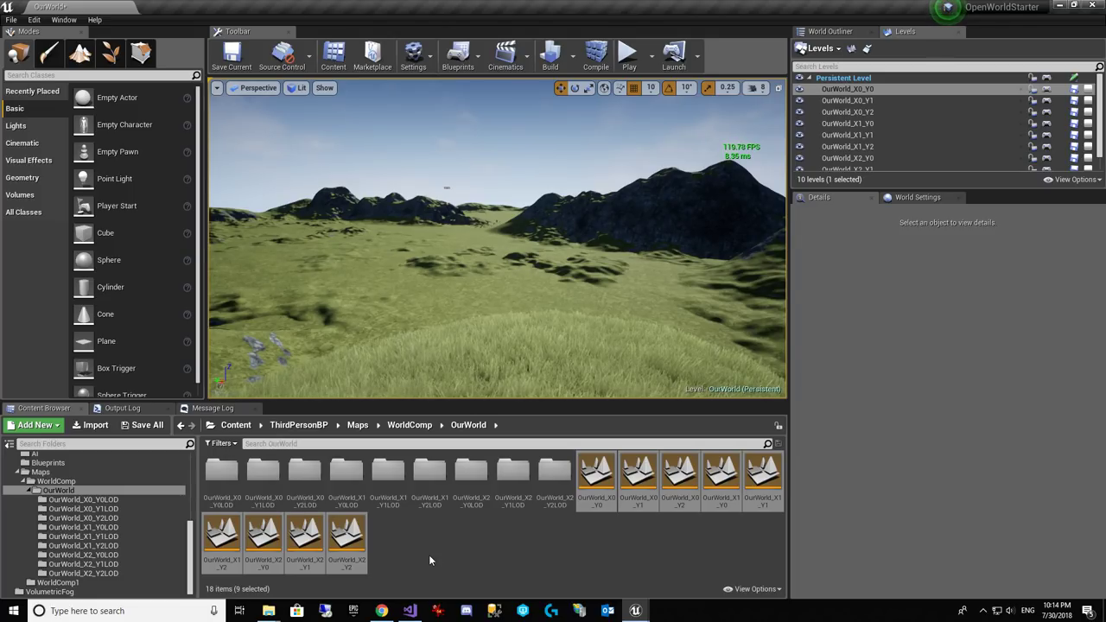
{"action": "left_click", "coordinate": [439, 545]}
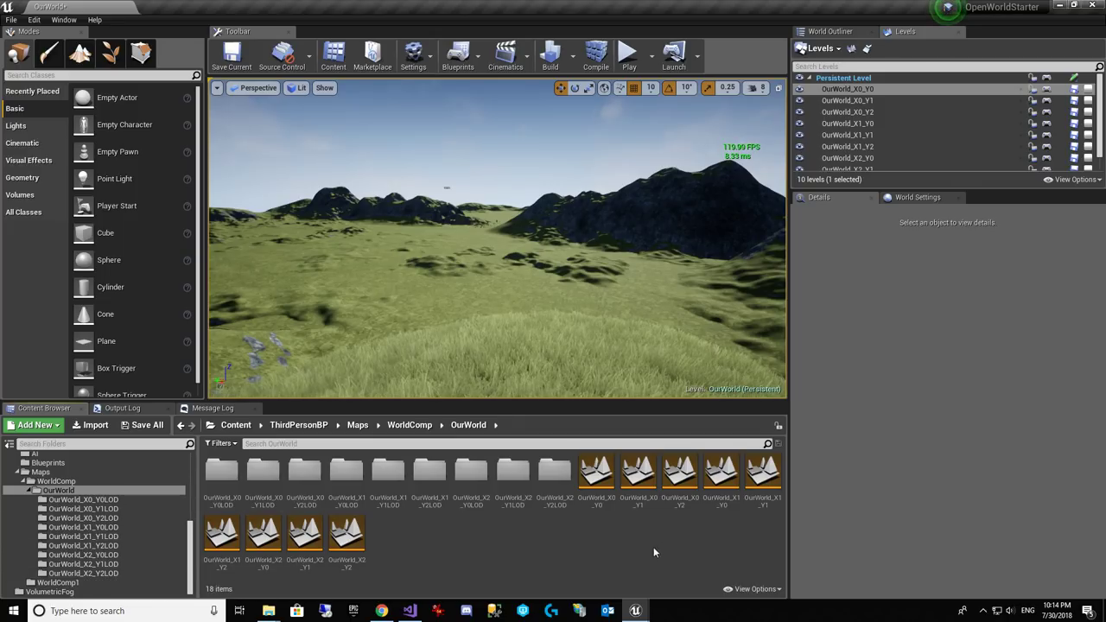
{"action": "left_click", "coordinate": [144, 425]}
{"action": "left_click", "coordinate": [654, 408]}
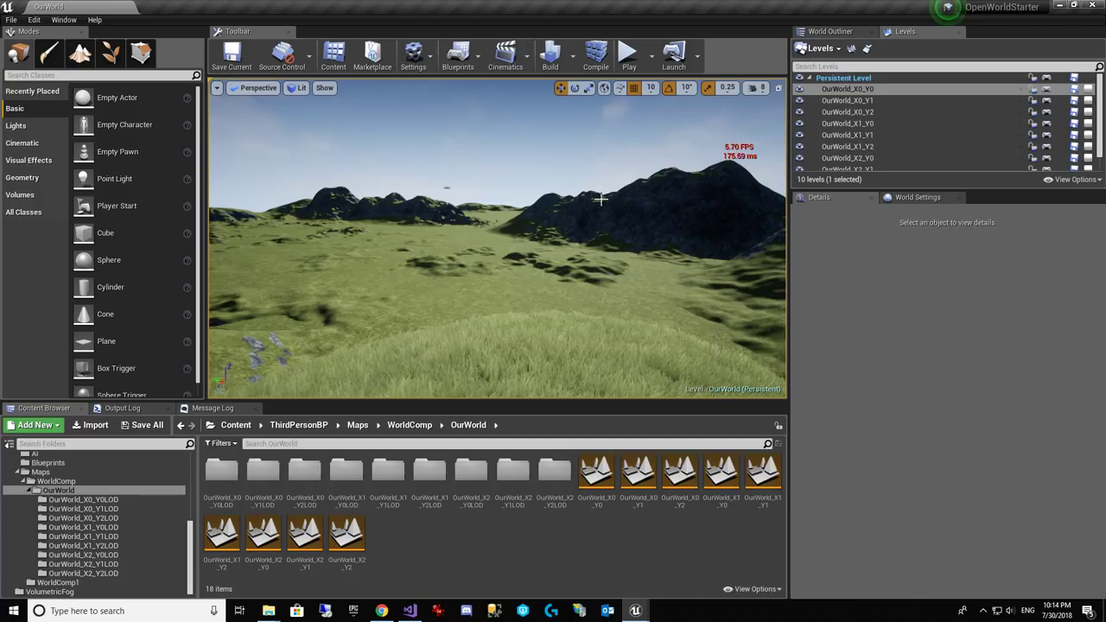
Step: Play the level in the viewport and run the character over the grassy hill to check the distant tiles
{"action": "left_click", "coordinate": [626, 70]}
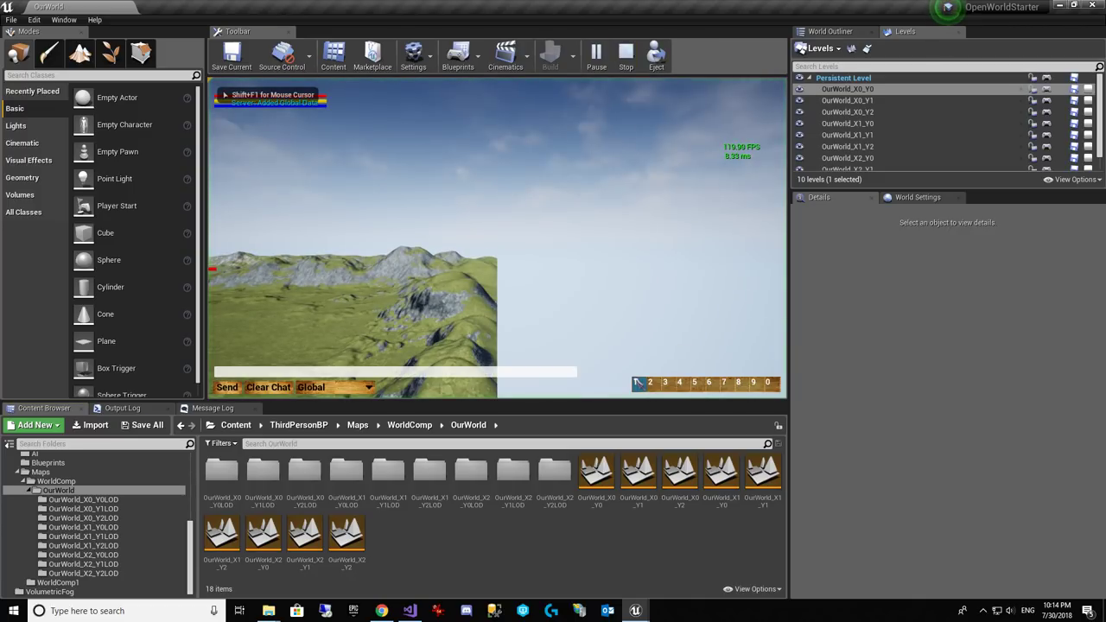
{"action": "key", "text": "w"}
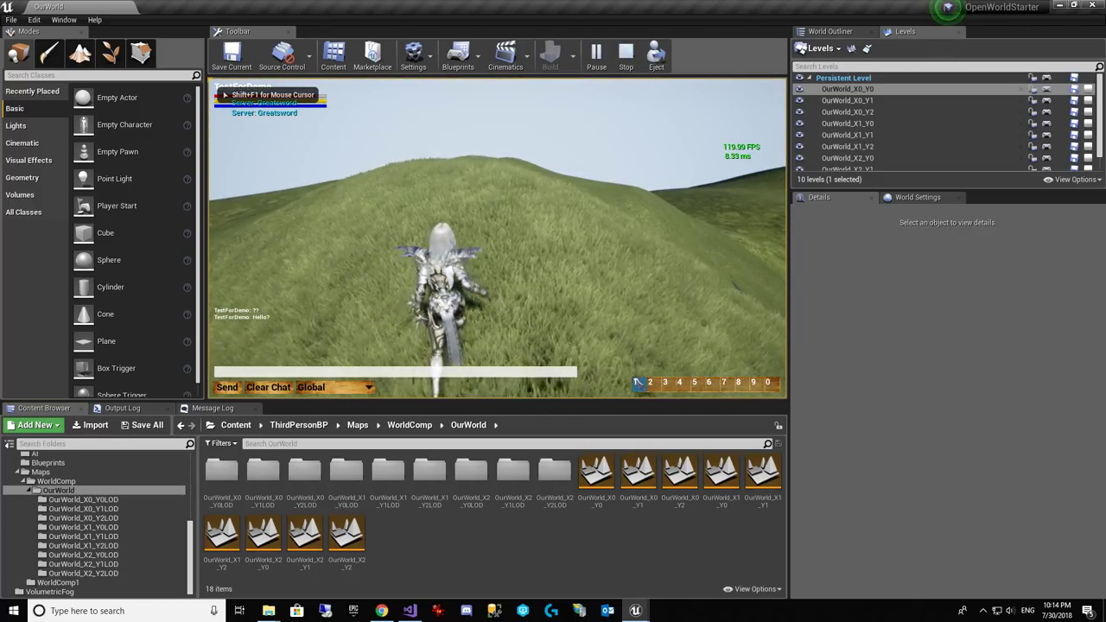
{"action": "key", "text": "w"}
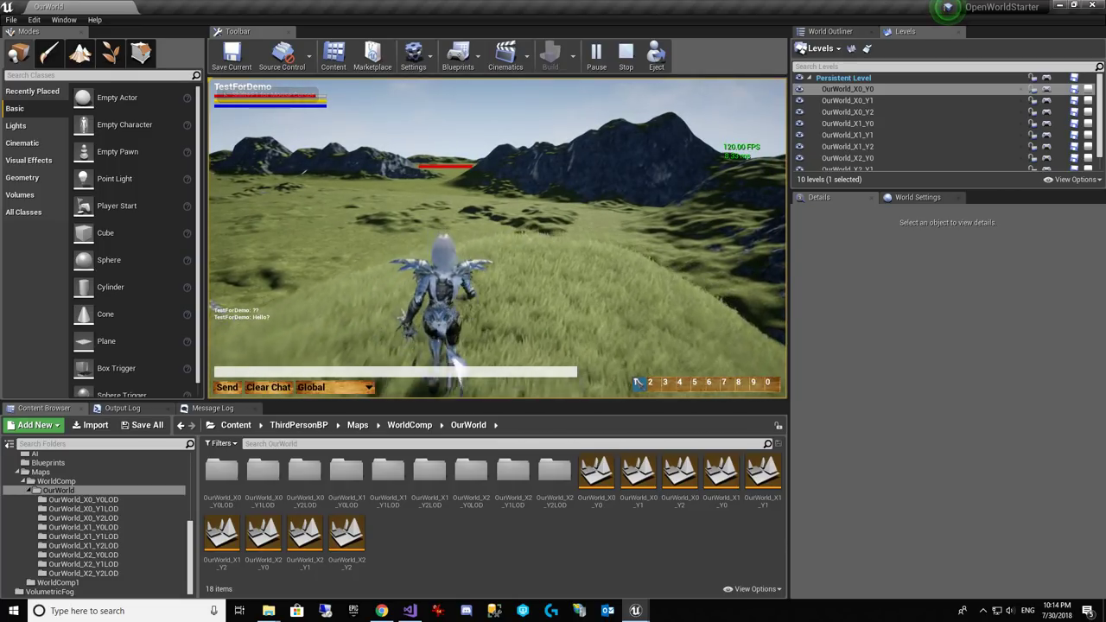
{"action": "key", "text": "w"}
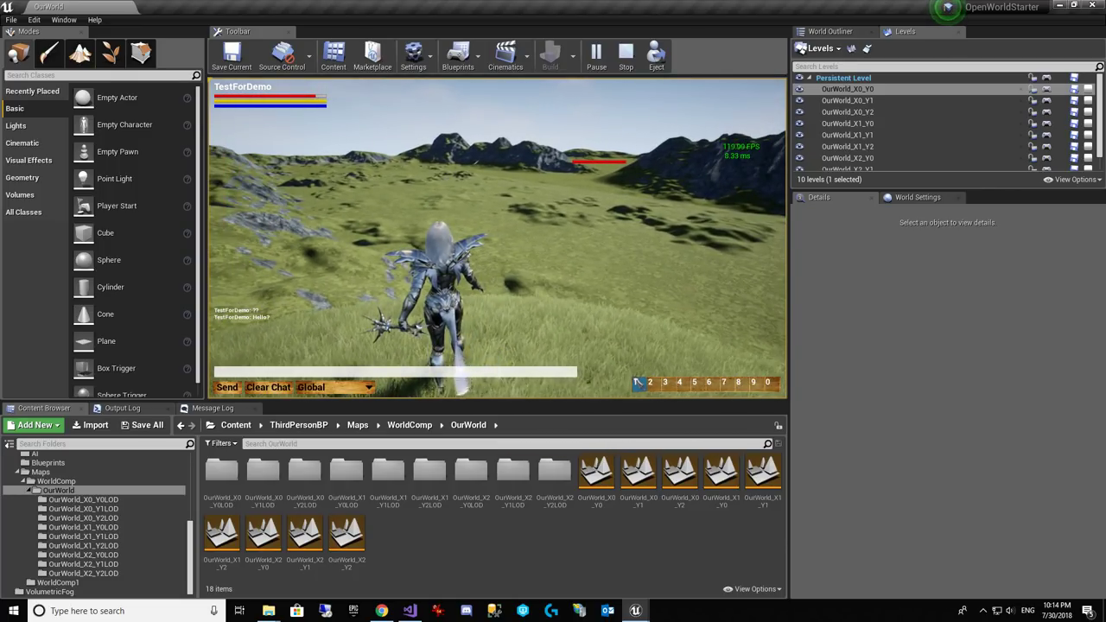
{"action": "key", "text": "w"}
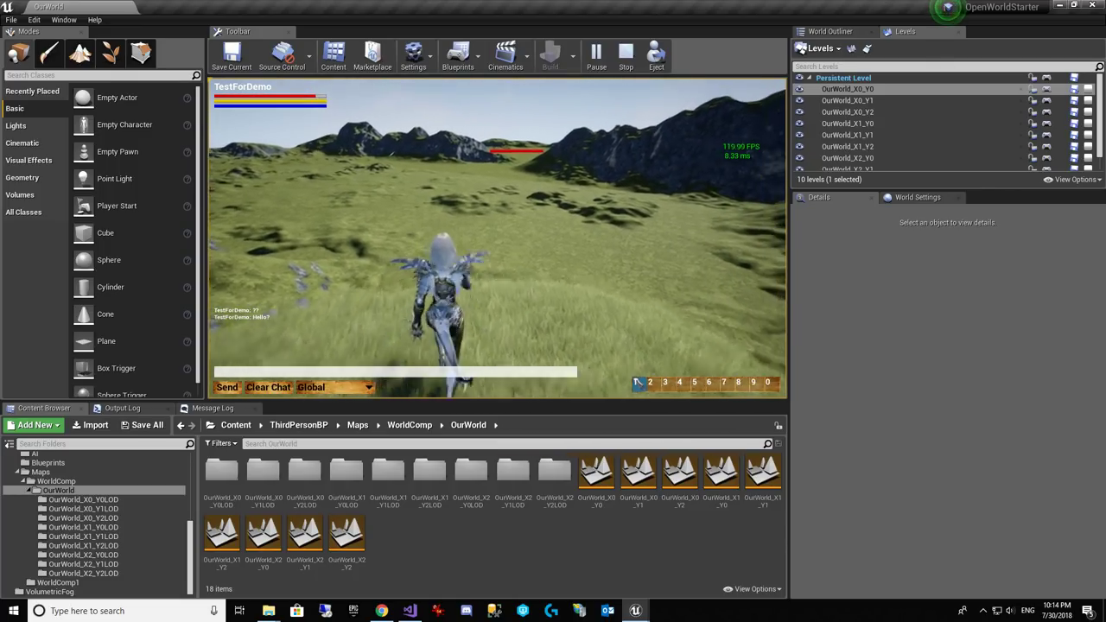
{"action": "key", "text": "w"}
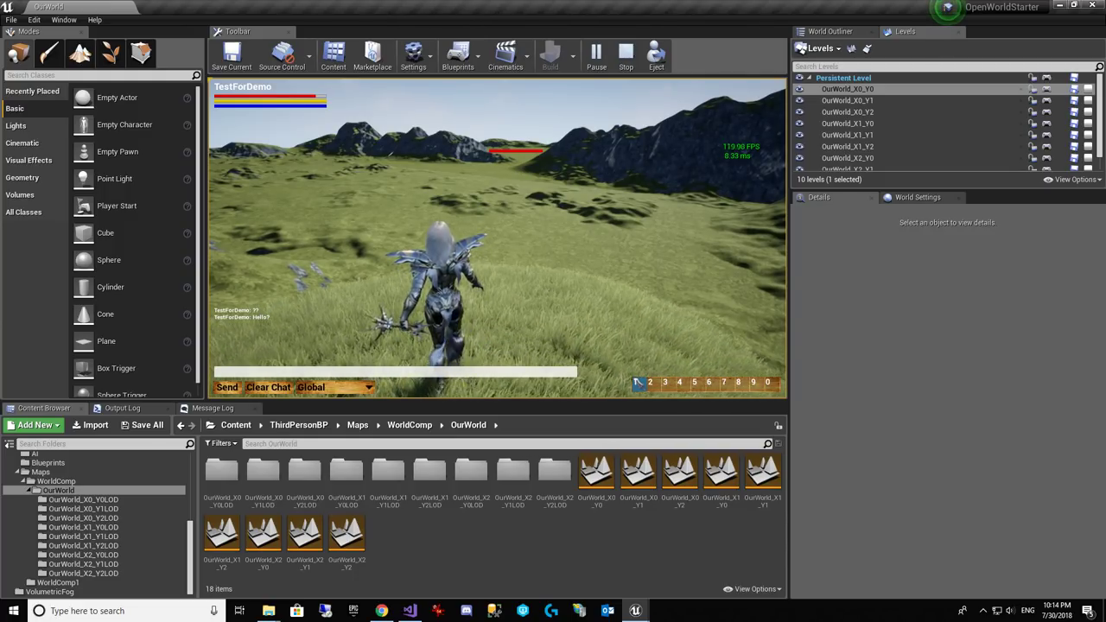
{"action": "key", "text": "w"}
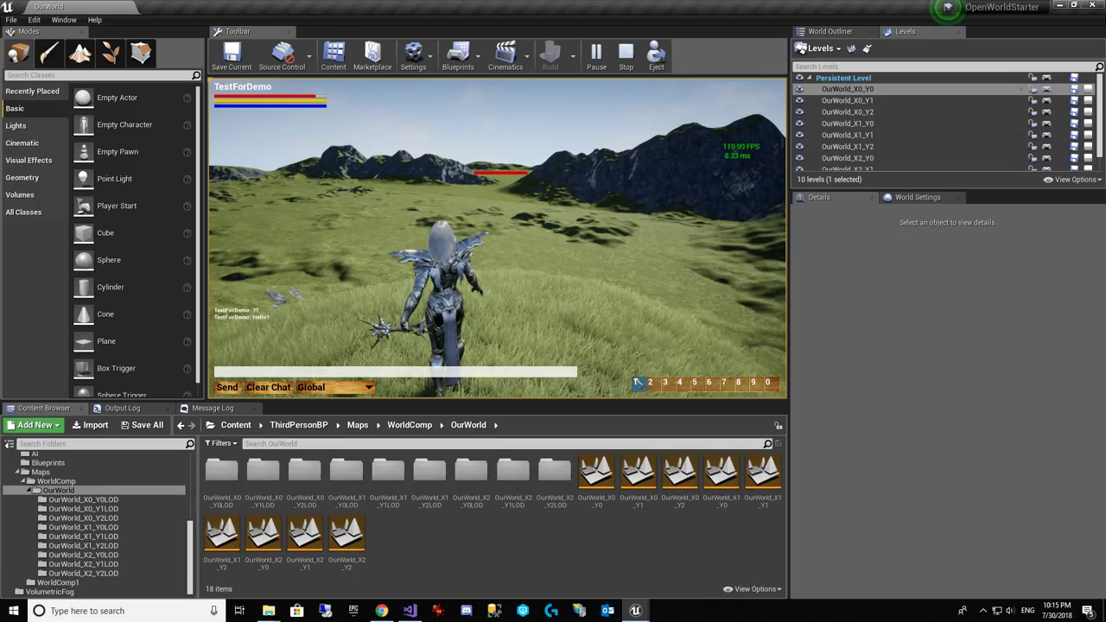
Step: Eject from the character and fly the free camera across the landscape to examine the LOD tiles and their borders up close
{"action": "key", "text": "F8"}
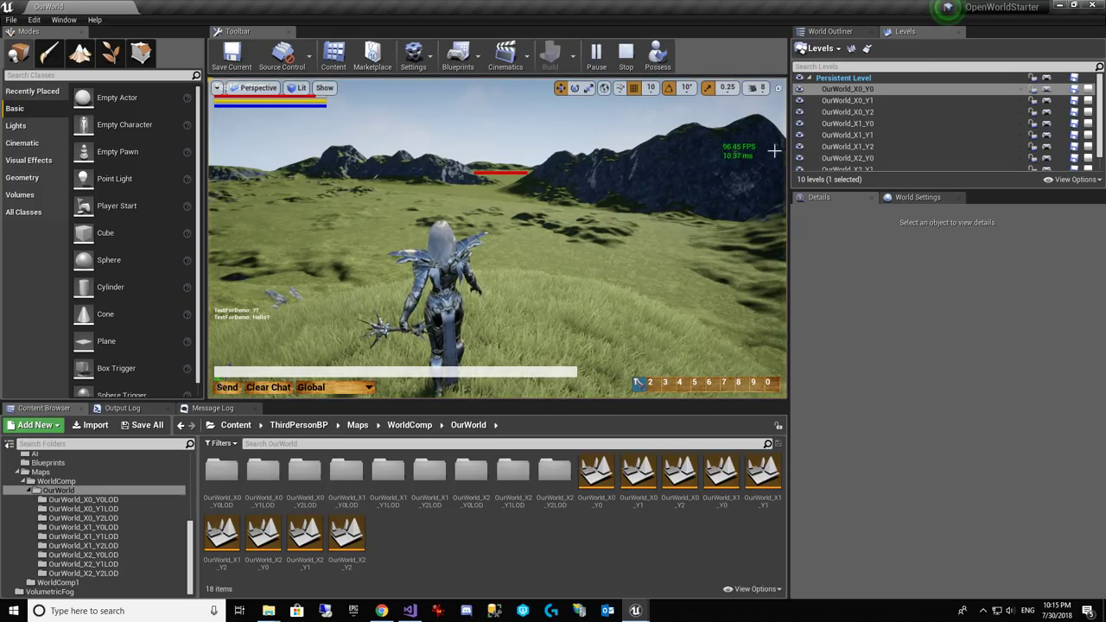
{"action": "right_click_drag", "start_coordinate": [785, 150], "coordinate": [785, 150]}
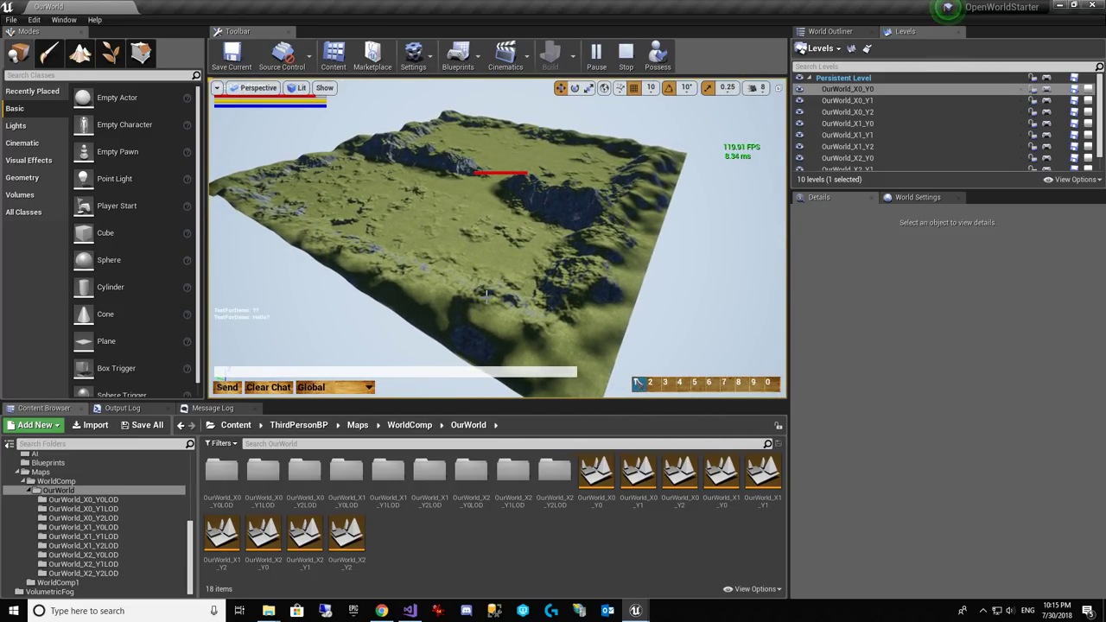
{"action": "right_click_drag", "start_coordinate": [784, 151], "coordinate": [785, 151]}
{"action": "right_click_drag", "start_coordinate": [498, 283], "coordinate": [498, 284]}
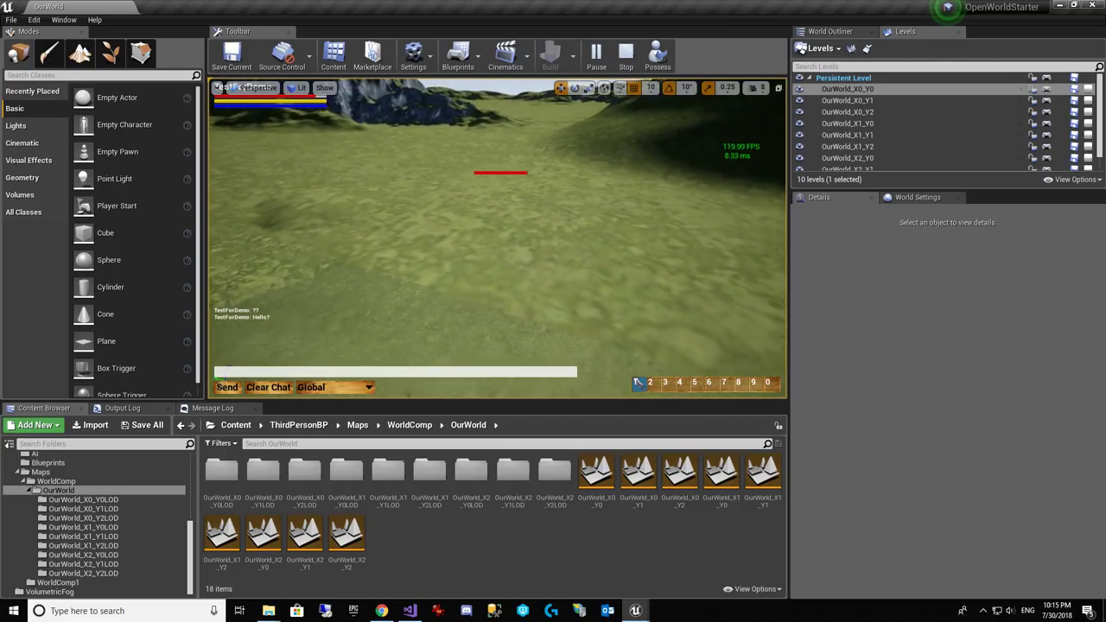
{"action": "right_click_drag", "start_coordinate": [563, 242], "coordinate": [564, 242]}
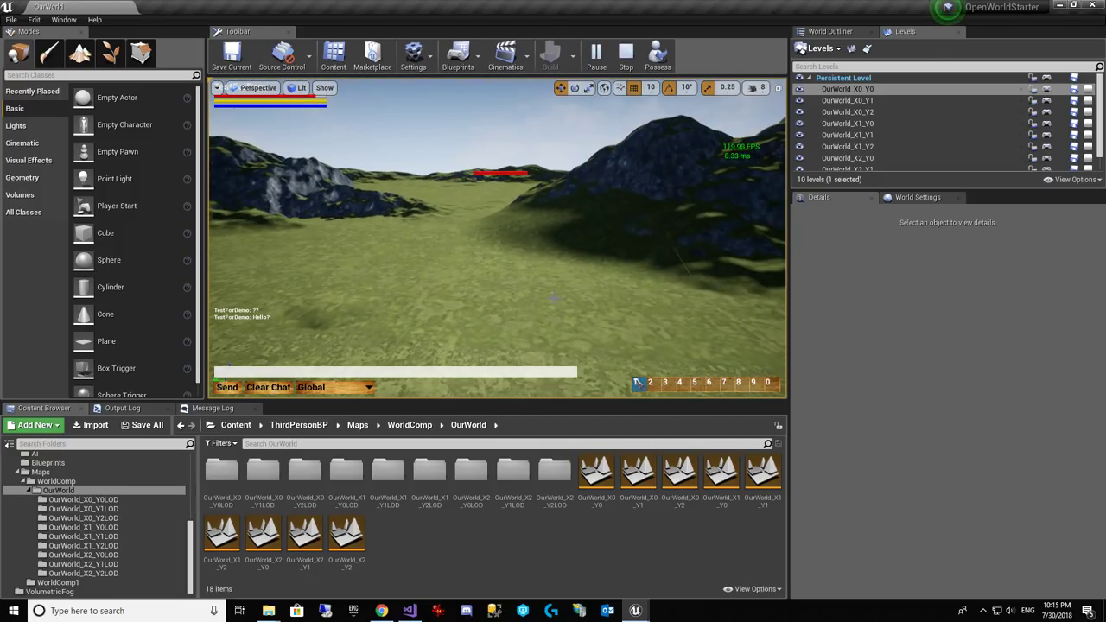
{"action": "right_click_drag", "start_coordinate": [509, 335], "coordinate": [536, 307]}
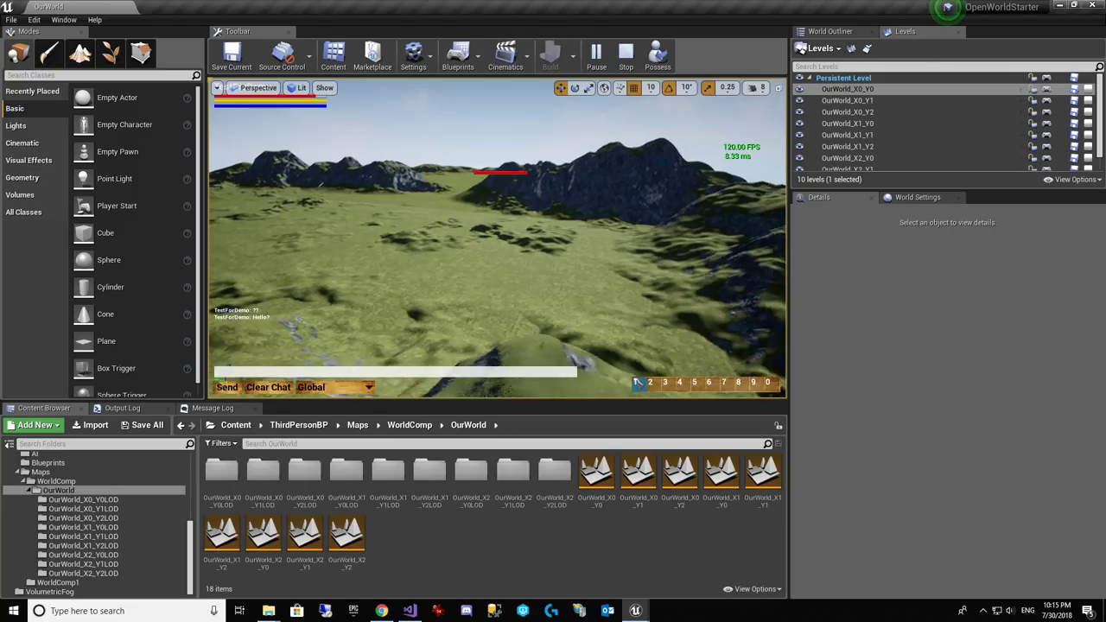
{"action": "right_click_drag", "start_coordinate": [535, 308], "coordinate": [484, 290]}
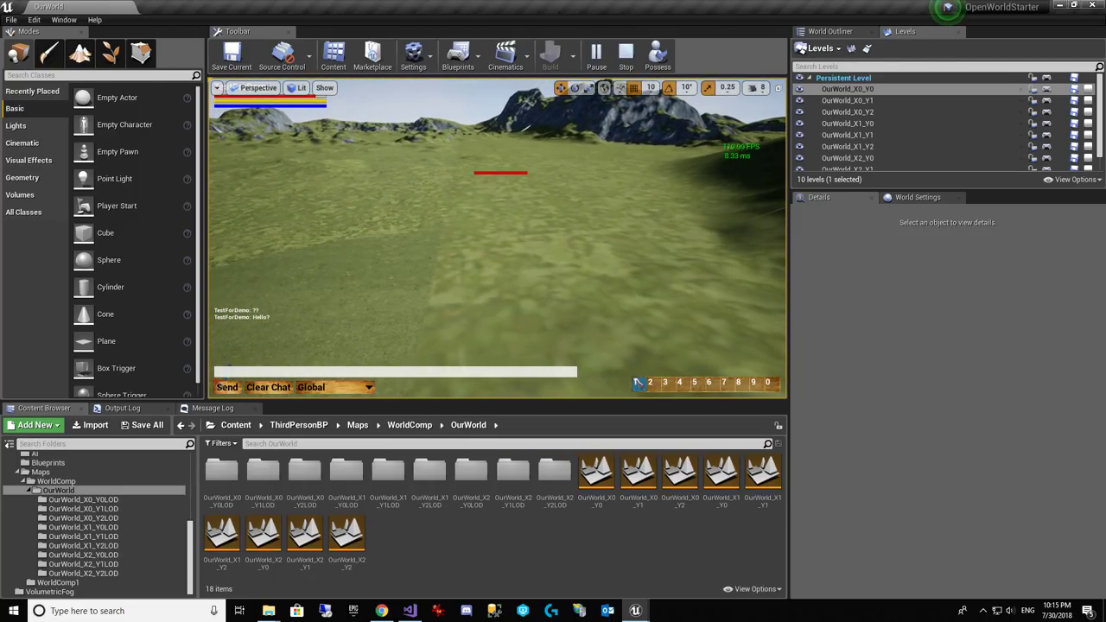
{"action": "key", "text": "w"}
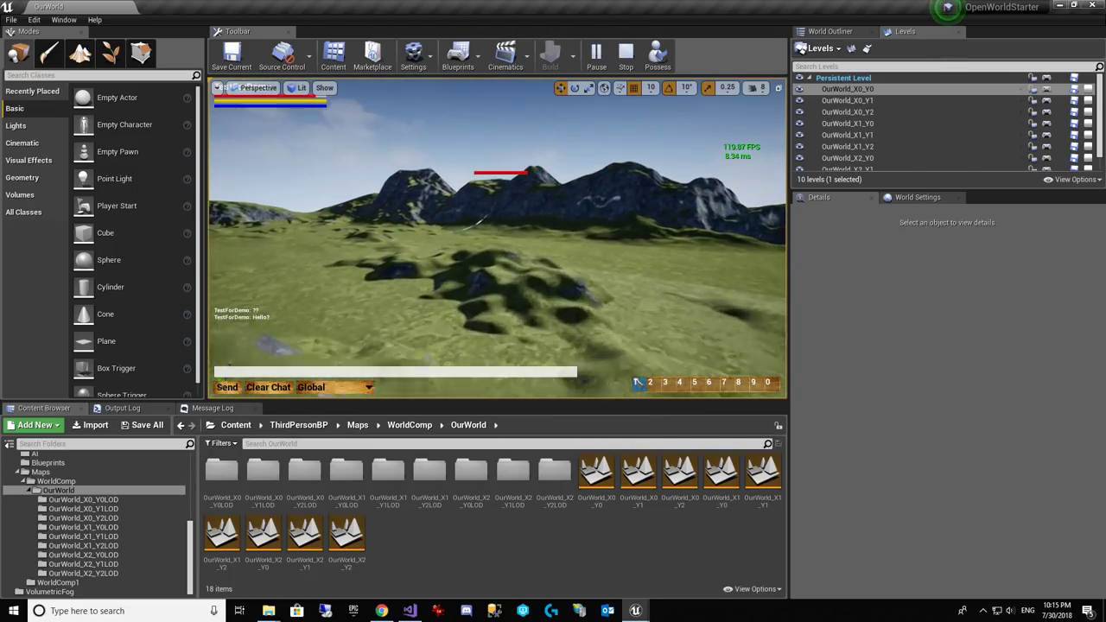
{"action": "right_click_drag", "start_coordinate": [498, 239], "coordinate": [498, 274]}
{"action": "key", "text": "w"}
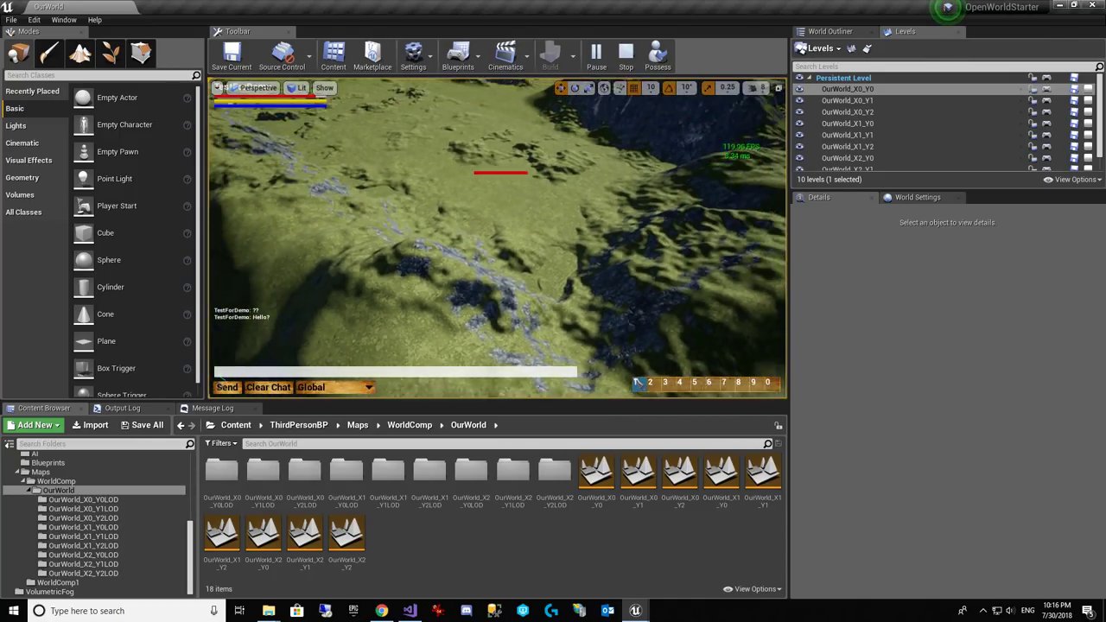
Step: Show the viewport in Wireframe and compare the mesh density of the loaded tile with the neighbouring LOD tiles
{"action": "left_click", "coordinate": [294, 89]}
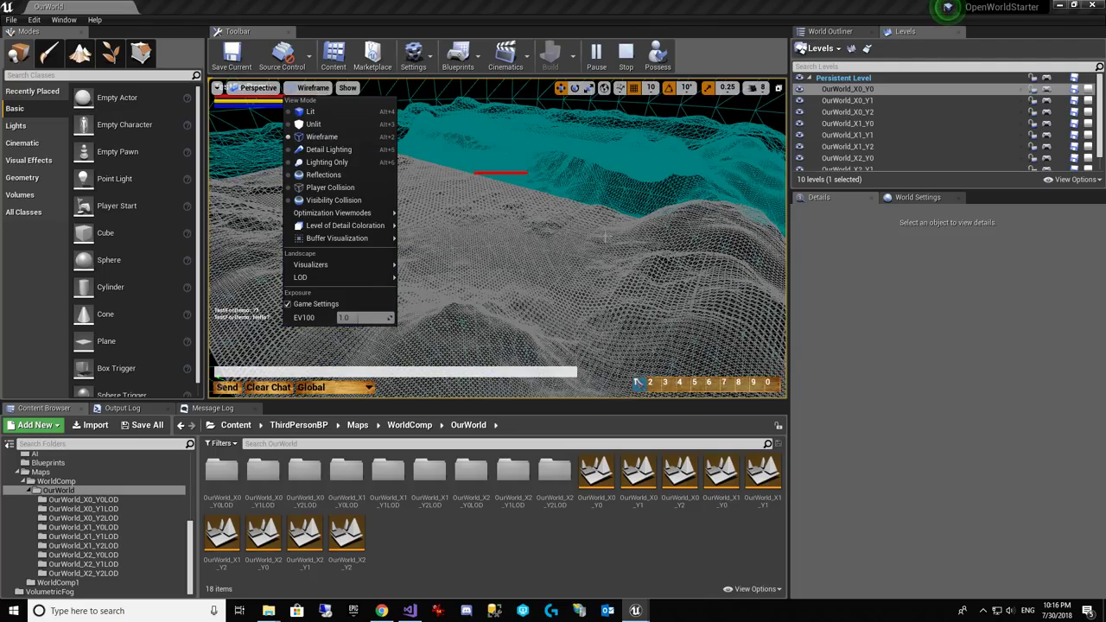
{"action": "right_click_drag", "start_coordinate": [605, 237], "coordinate": [605, 260]}
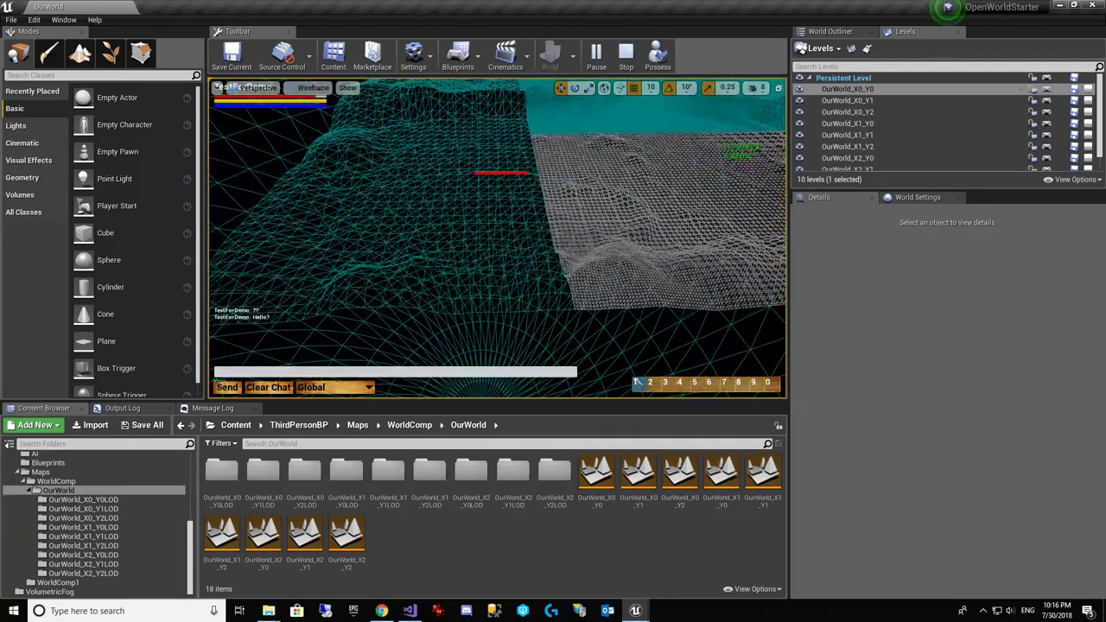
{"action": "key", "text": "a"}
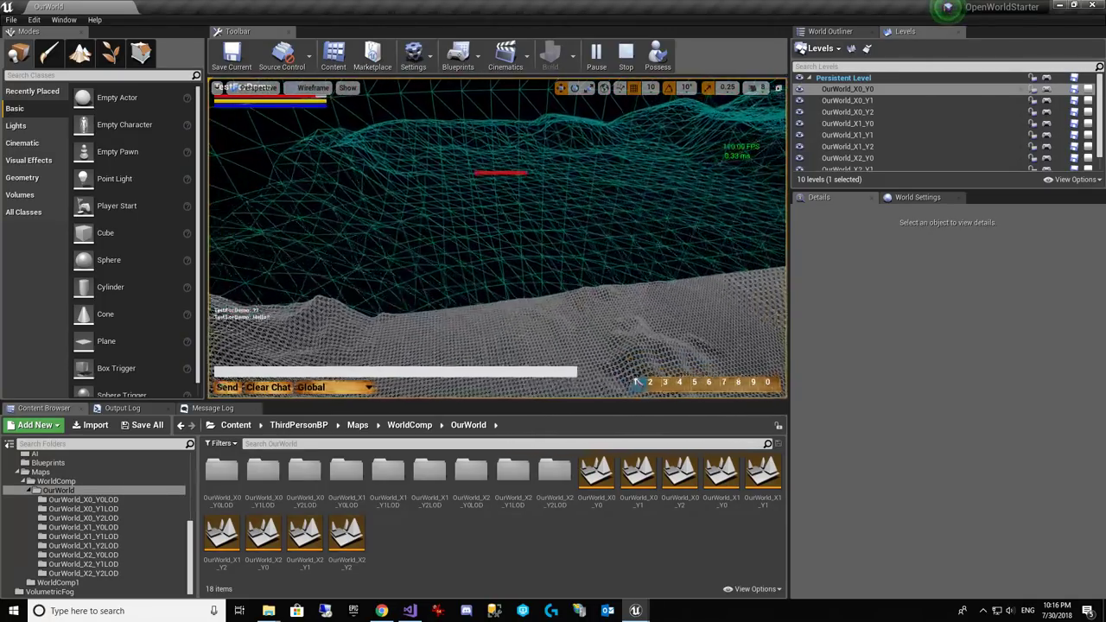
{"action": "key", "text": "a"}
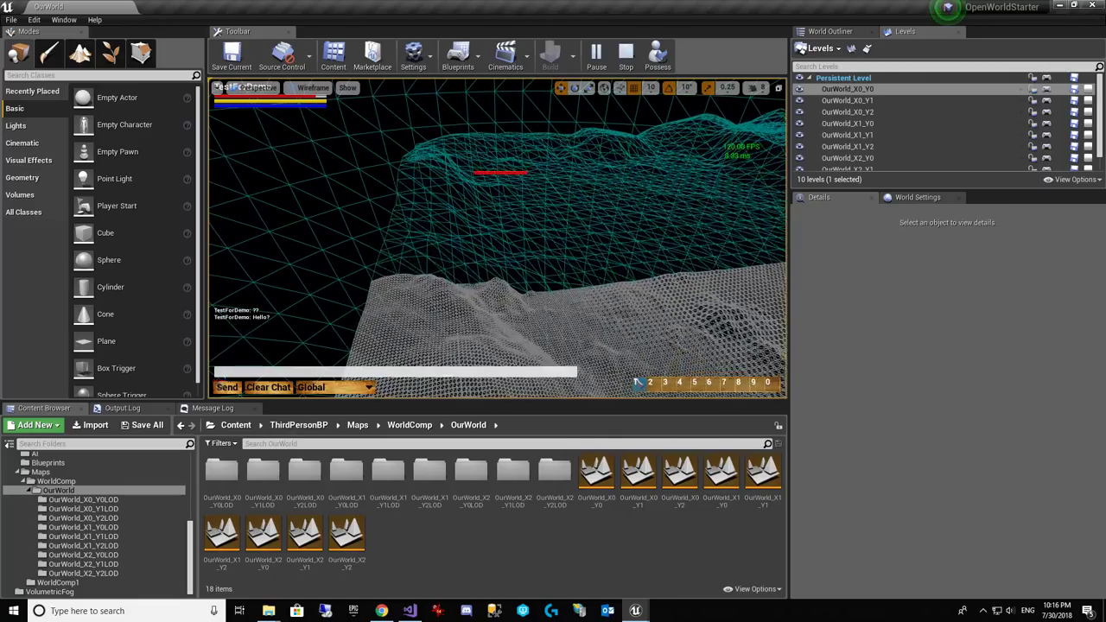
{"action": "key", "text": "w"}
{"action": "right_click_drag", "start_coordinate": [581, 241], "coordinate": [702, 268]}
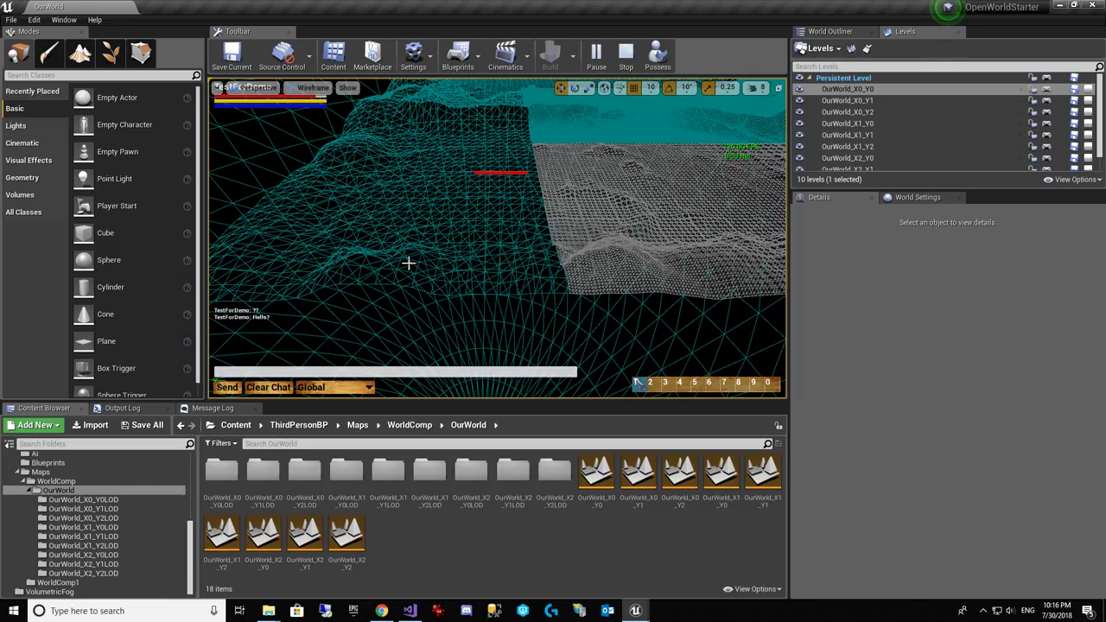
{"action": "right_click_drag", "start_coordinate": [536, 238], "coordinate": [575, 311]}
{"action": "right_click_drag", "start_coordinate": [494, 215], "coordinate": [512, 285]}
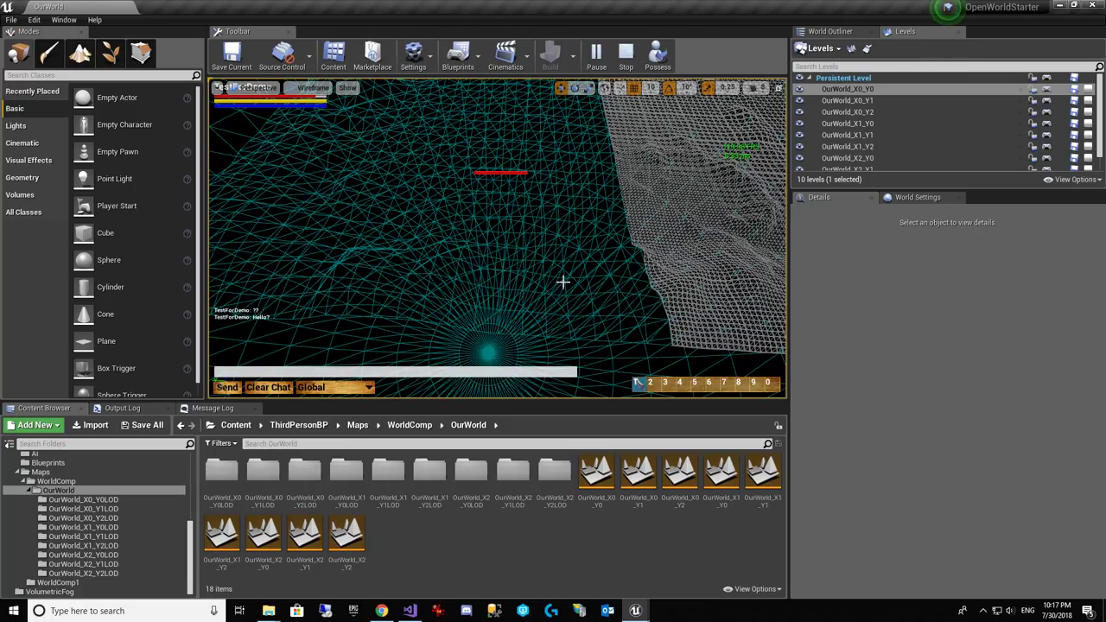
Step: Examine the wireframe landscape from near the character and from high above to compare close and distant tile meshes
{"action": "right_click_drag", "start_coordinate": [544, 292], "coordinate": [457, 224]}
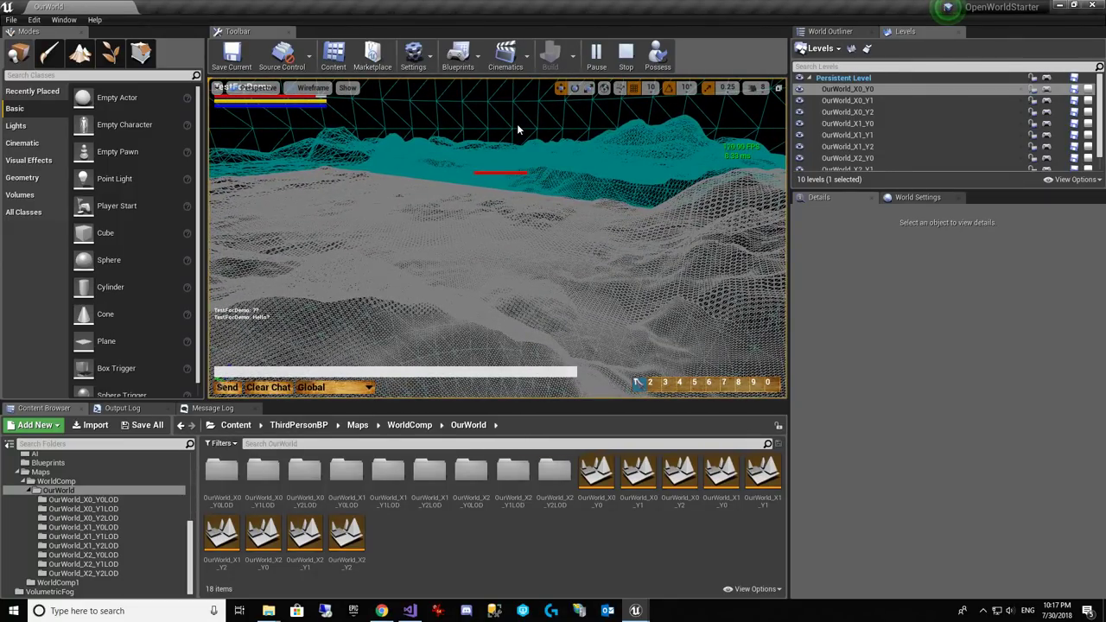
{"action": "right_click_drag", "start_coordinate": [518, 130], "coordinate": [382, 100]}
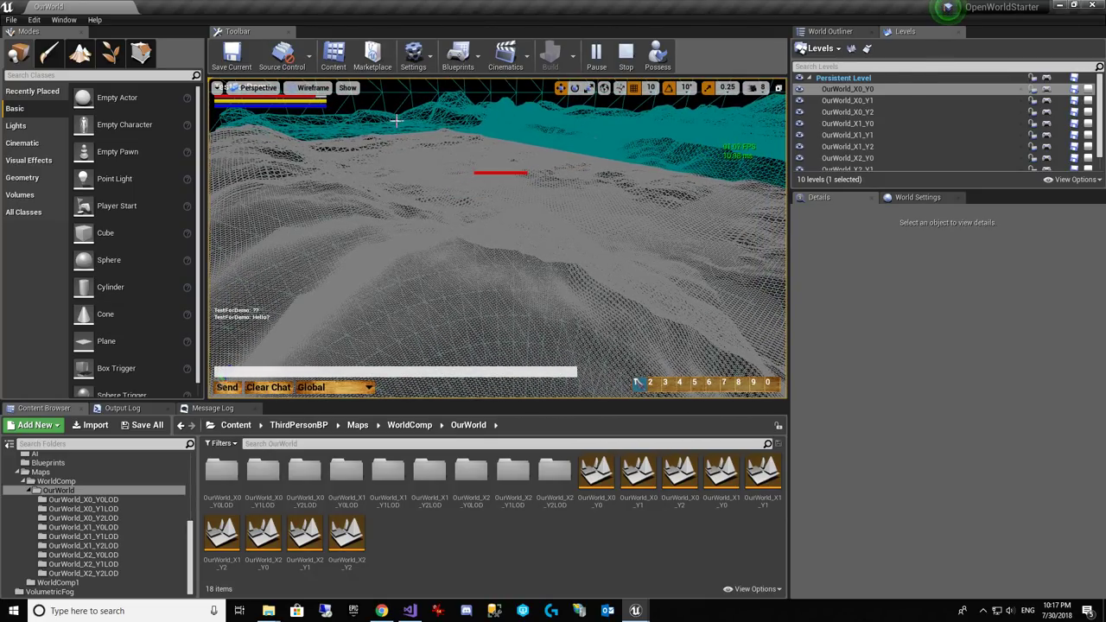
{"action": "right_click_drag", "start_coordinate": [444, 127], "coordinate": [504, 157]}
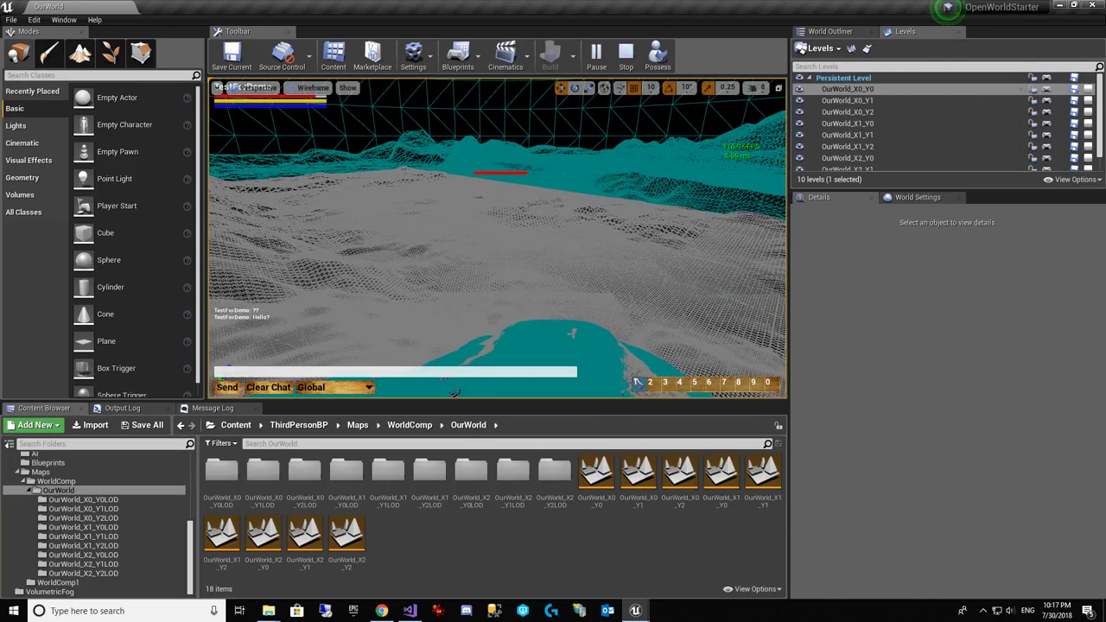
{"action": "mouse_move", "coordinate": [498, 238]}
{"action": "right_mouse_down"}
{"action": "mouse_move", "coordinate": [502, 272]}
{"action": "mouse_move", "coordinate": [495, 221]}
{"action": "mouse_move", "coordinate": [497, 290]}
{"action": "mouse_move", "coordinate": [498, 235]}
{"action": "mouse_move", "coordinate": [510, 240]}
{"action": "right_mouse_up"}
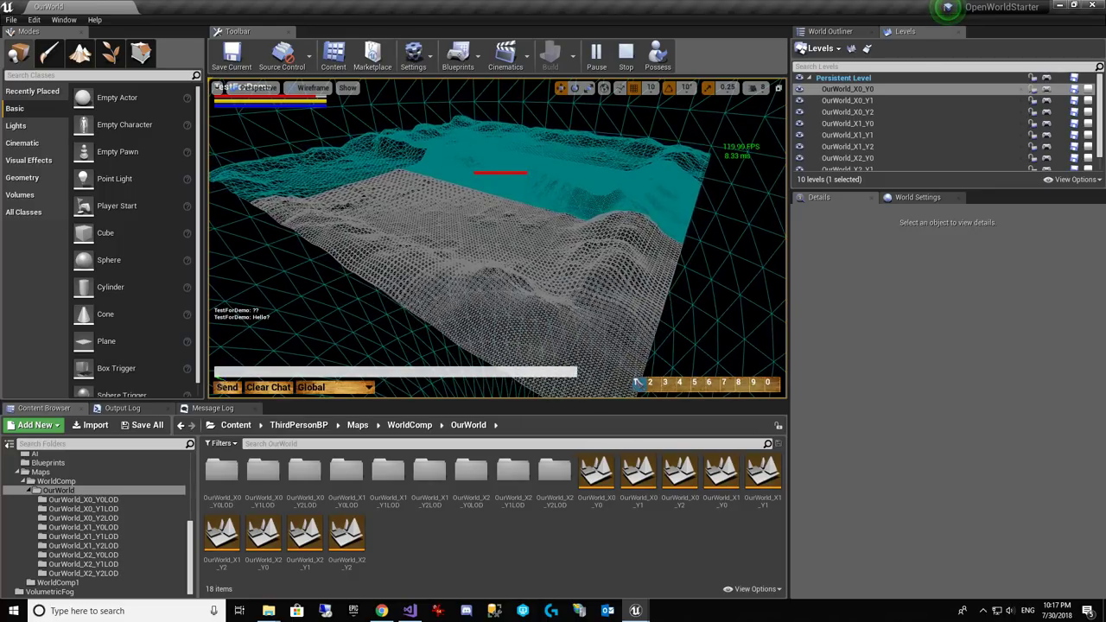
{"action": "right_click_drag", "start_coordinate": [615, 185], "coordinate": [615, 184]}
{"action": "key", "text": "w"}
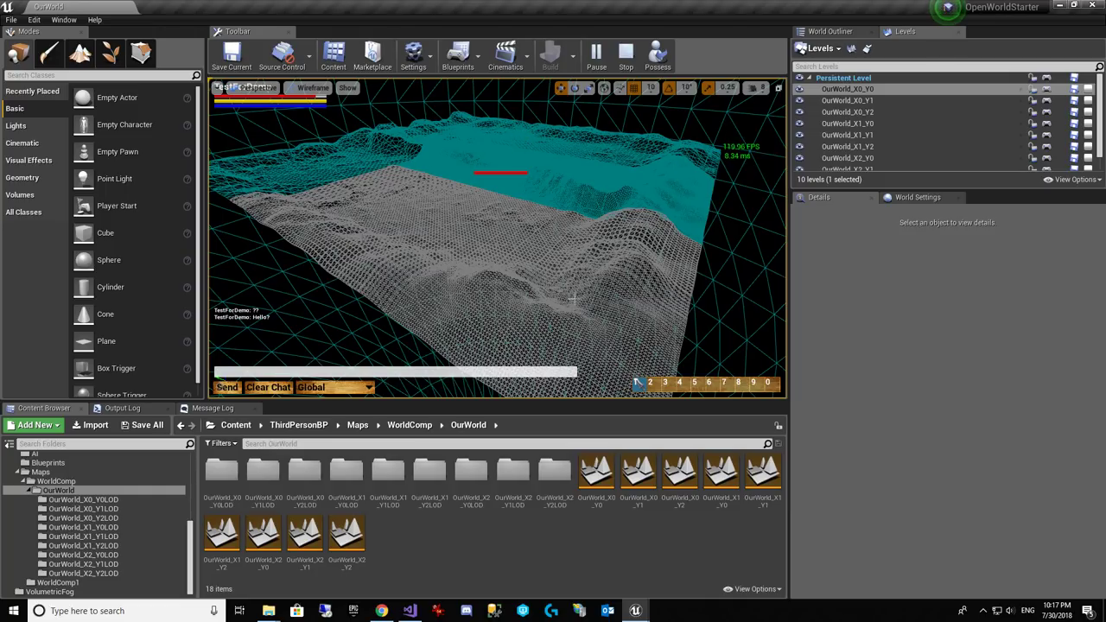
Step: Switch the viewport back to Lit shading and view the whole landscape from the free camera
{"action": "left_click", "coordinate": [313, 88]}
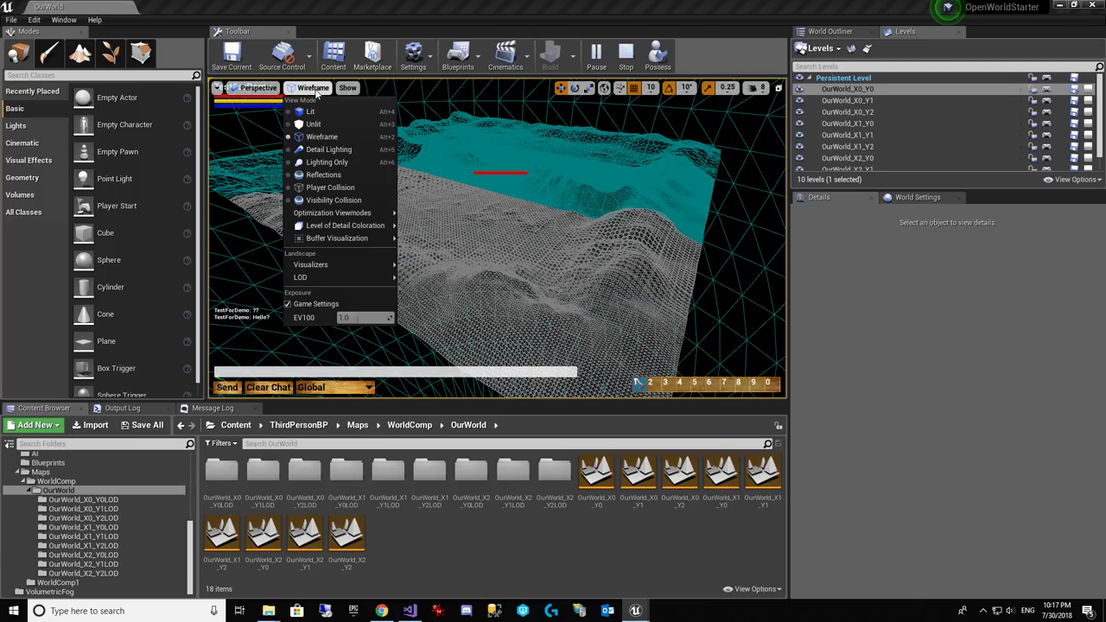
{"action": "left_click", "coordinate": [292, 113]}
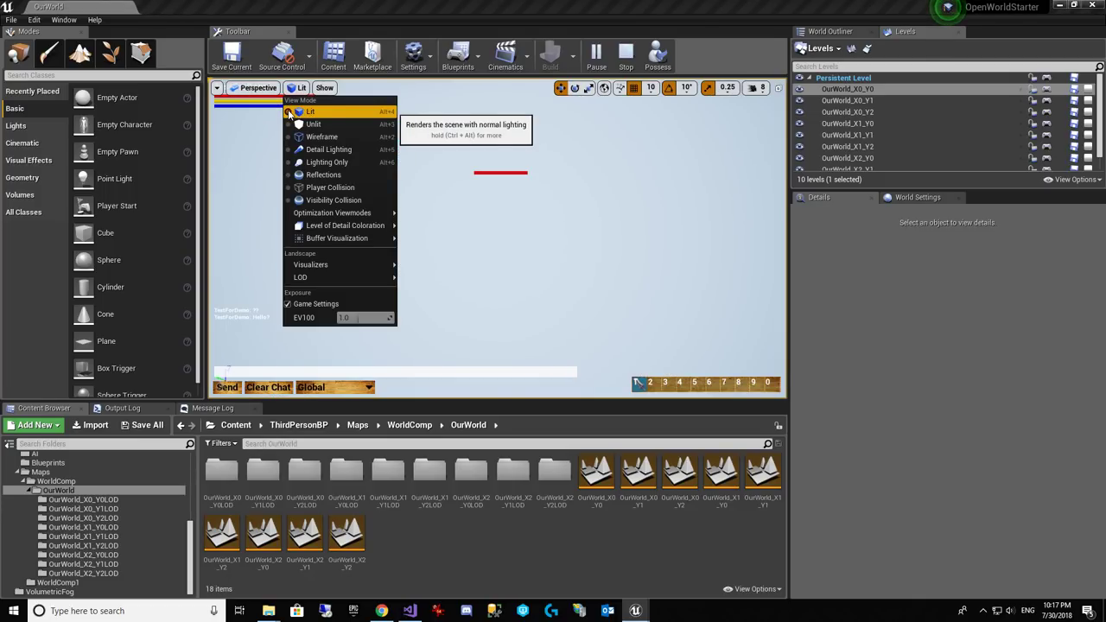
{"action": "left_click", "coordinate": [560, 196]}
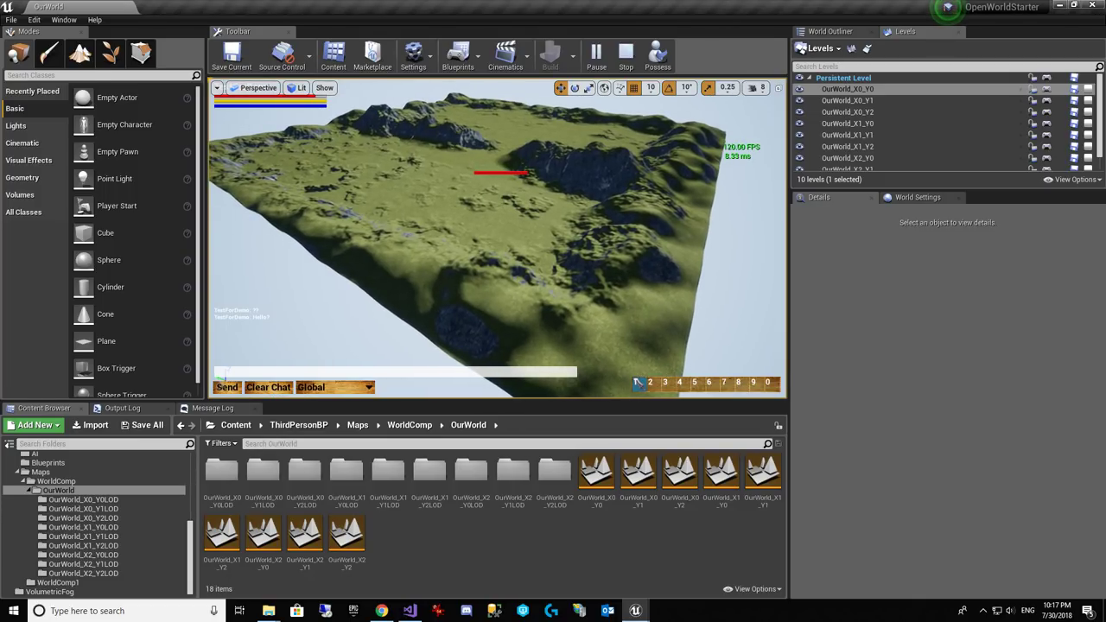
{"action": "right_click_drag", "start_coordinate": [595, 180], "coordinate": [604, 180]}
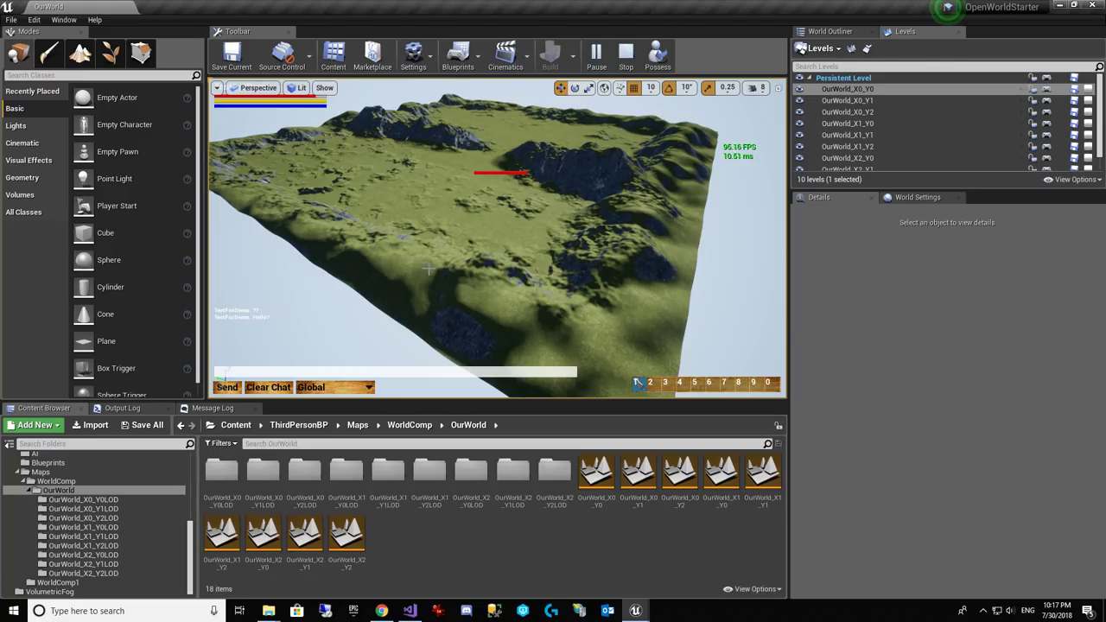
Step: Try to raise the frame-rate cap with the console command t.MaxFPS=500
{"action": "key", "text": "grave"}
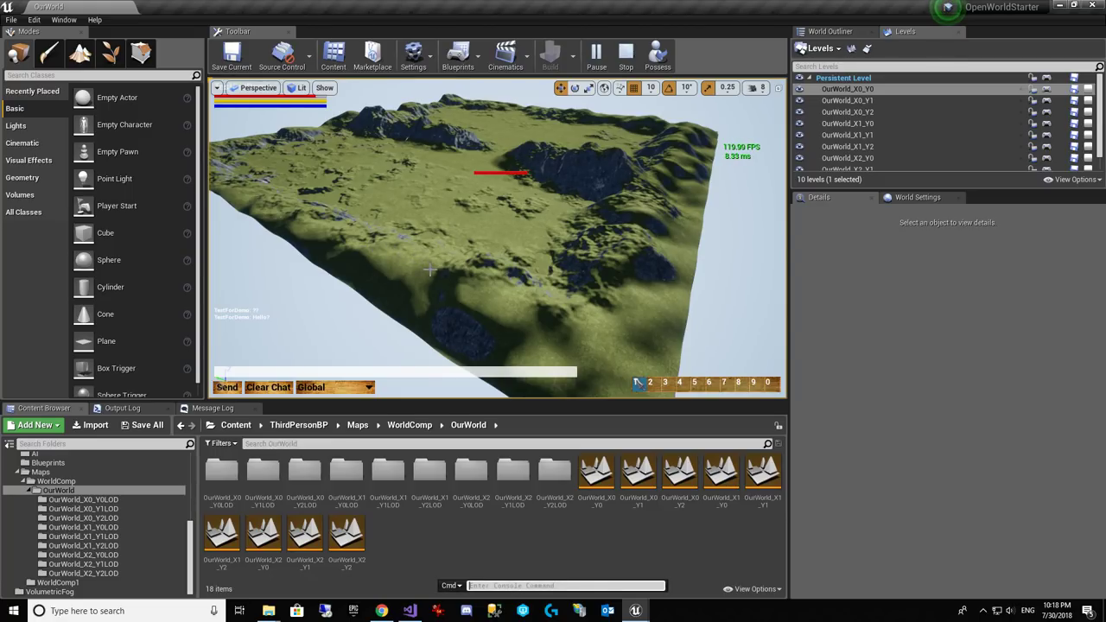
{"action": "type", "text": "t."}
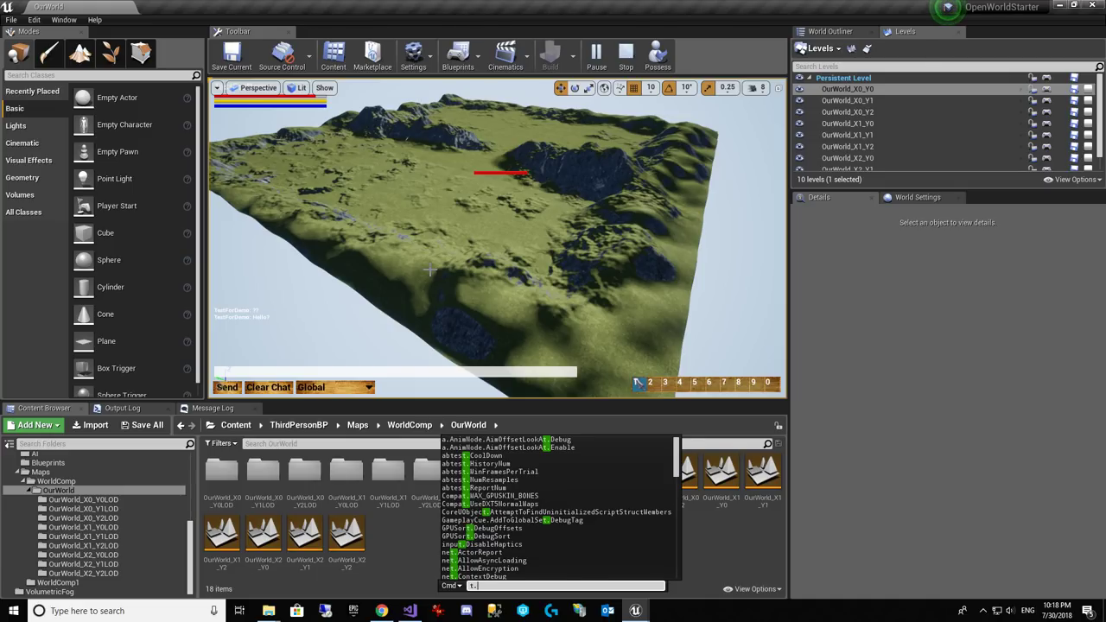
{"action": "type", "text": "max"}
{"action": "key", "text": "Down"}
{"action": "key", "text": "Down"}
{"action": "key", "text": "Down"}
{"action": "key", "text": "Down"}
{"action": "key", "text": "Down"}
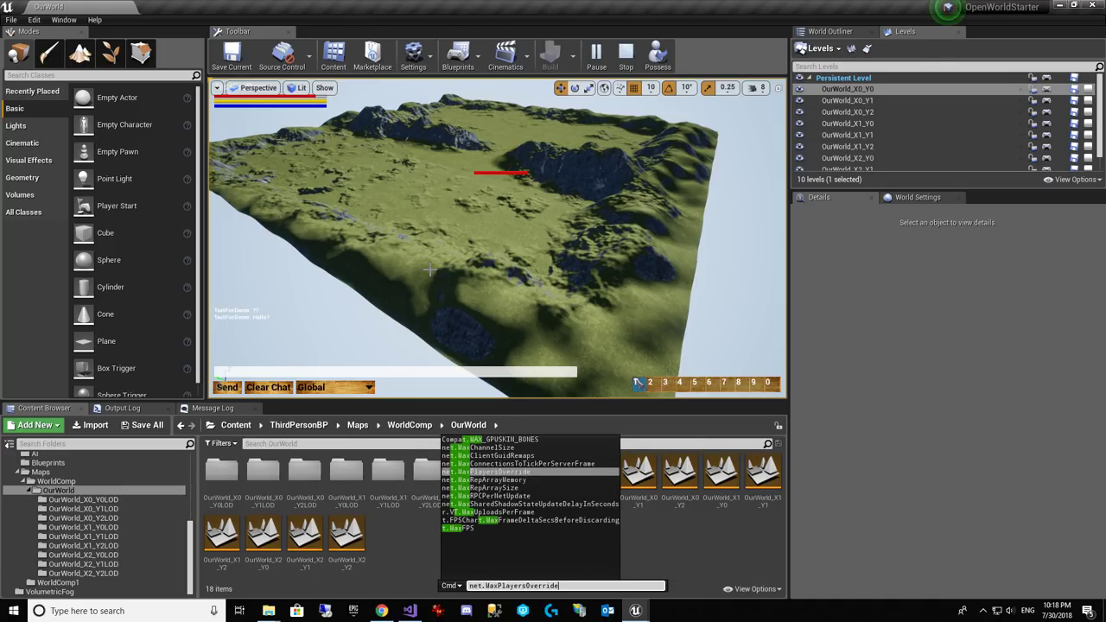
{"action": "key", "text": "Down"}
{"action": "key", "text": "Down"}
{"action": "key", "text": "Down"}
{"action": "key", "text": "Down"}
{"action": "key", "text": "Down"}
{"action": "key", "text": "Down"}
{"action": "key", "text": "Down"}
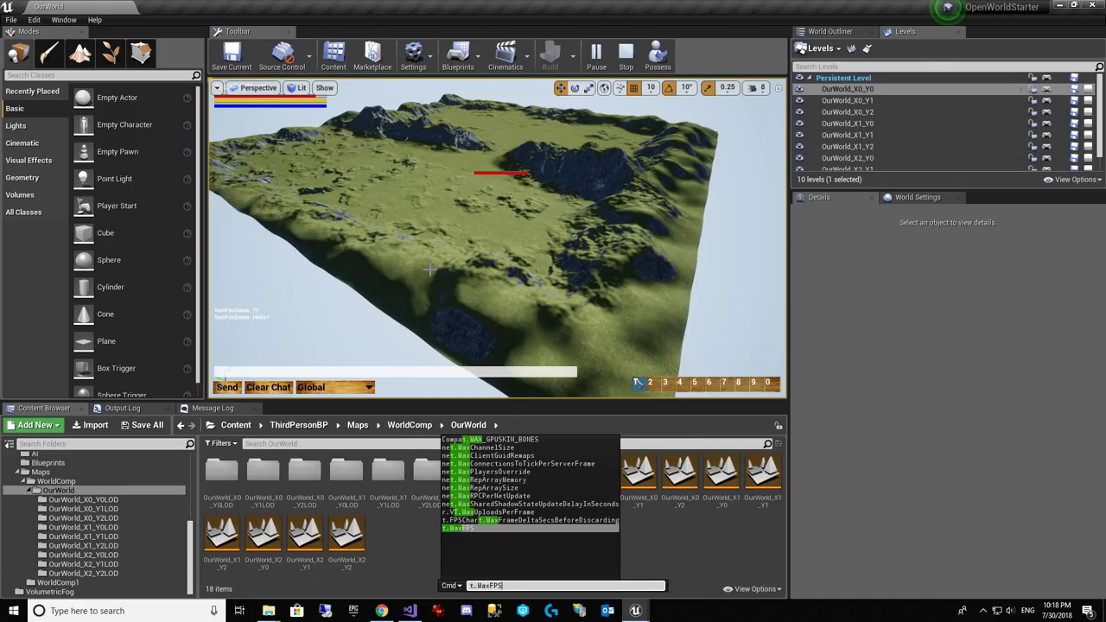
{"action": "type", "text": "=500"}
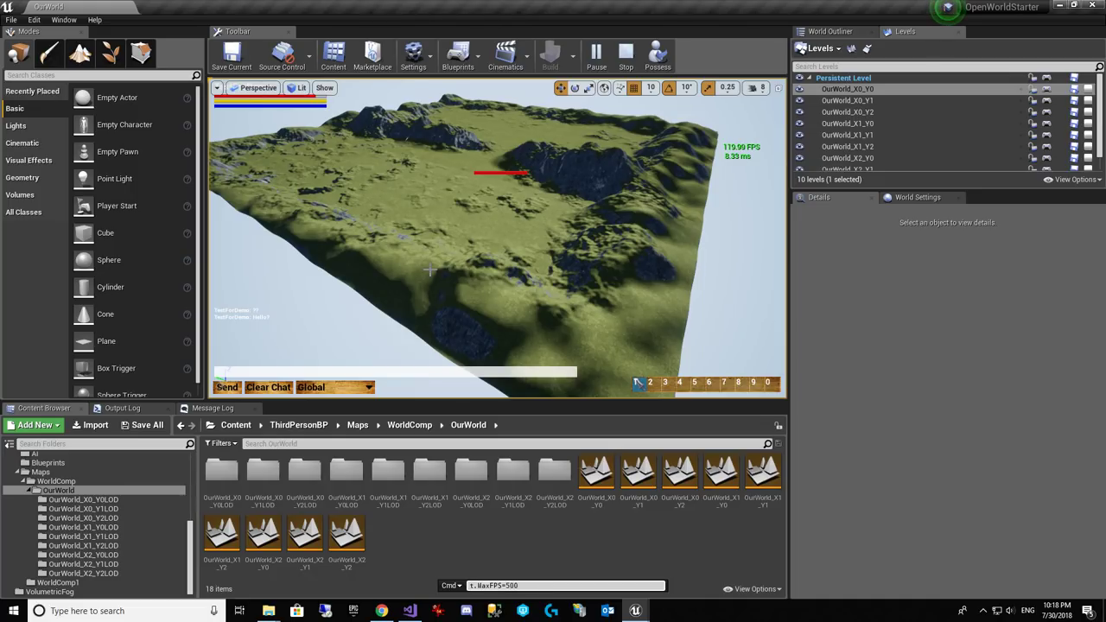
{"action": "key", "text": "Return"}
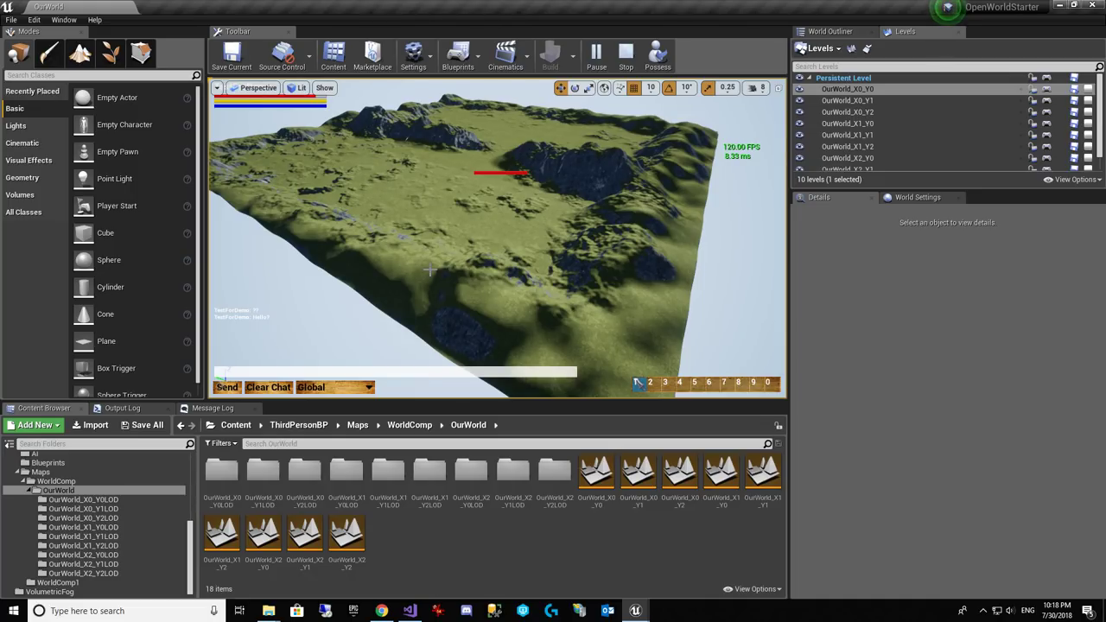
Step: Raise the frame-rate cap by running the t.MaxFPS console command with a space before the value
{"action": "key", "text": "grave"}
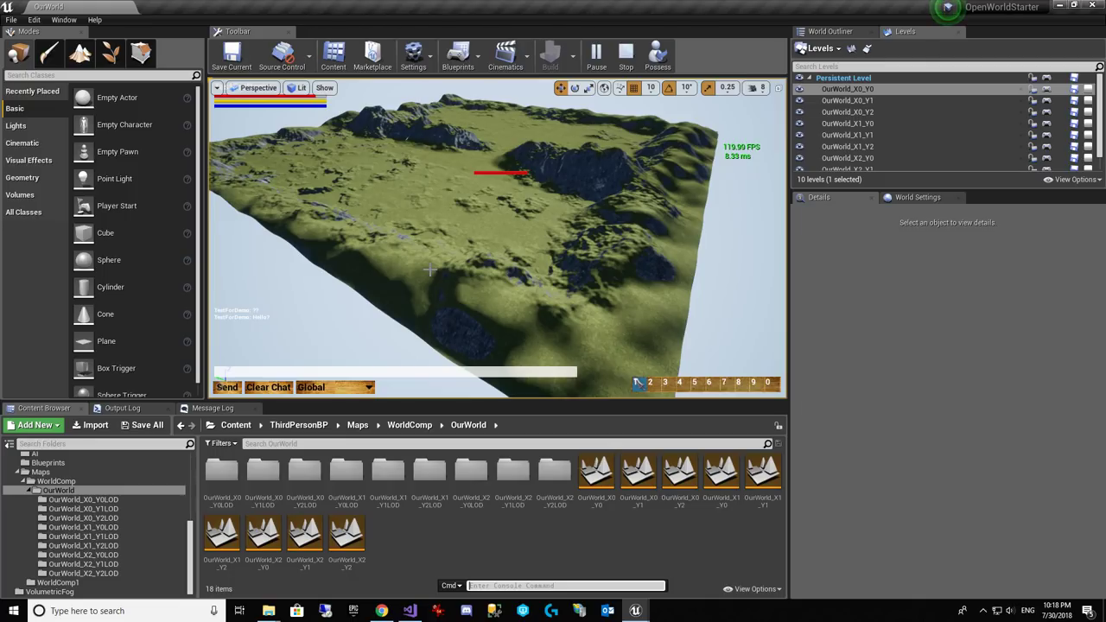
{"action": "type", "text": "t.MaxFPS"}
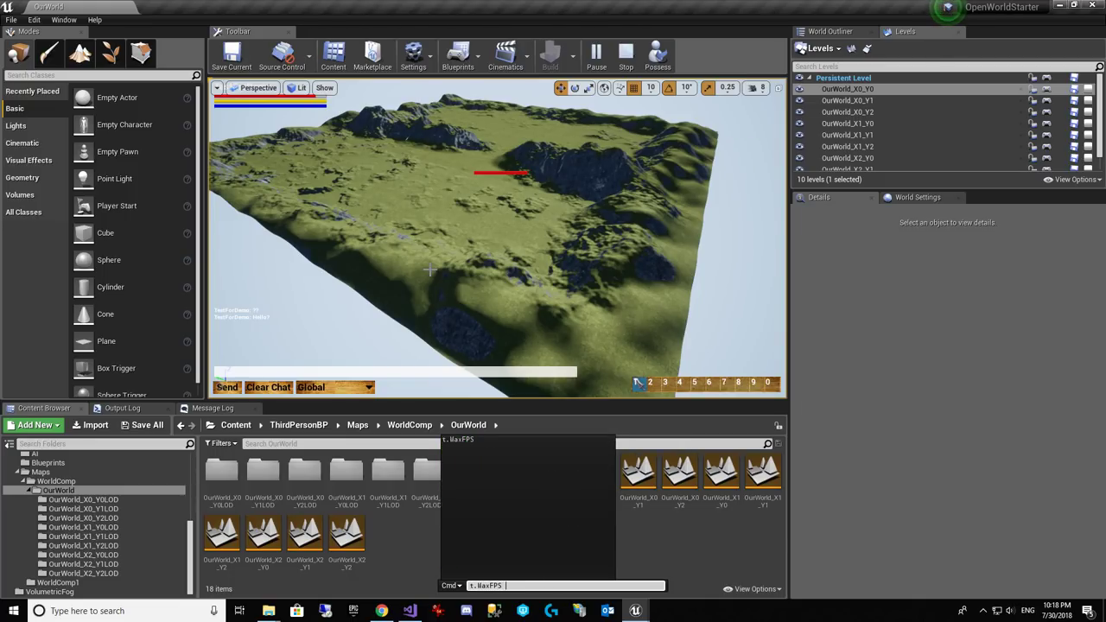
{"action": "key", "text": "Return"}
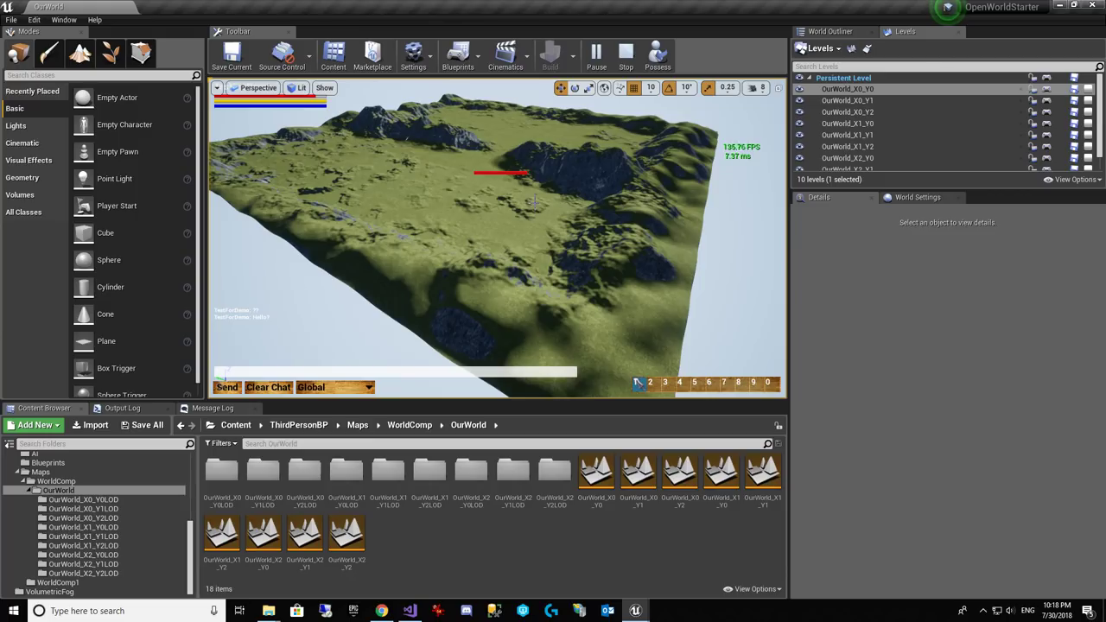
Step: Possess the character again and run it over the grassy hill to check the frame rate
{"action": "right_click_drag", "start_coordinate": [531, 223], "coordinate": [536, 200]}
{"action": "key", "text": "w"}
{"action": "key", "text": "F8"}
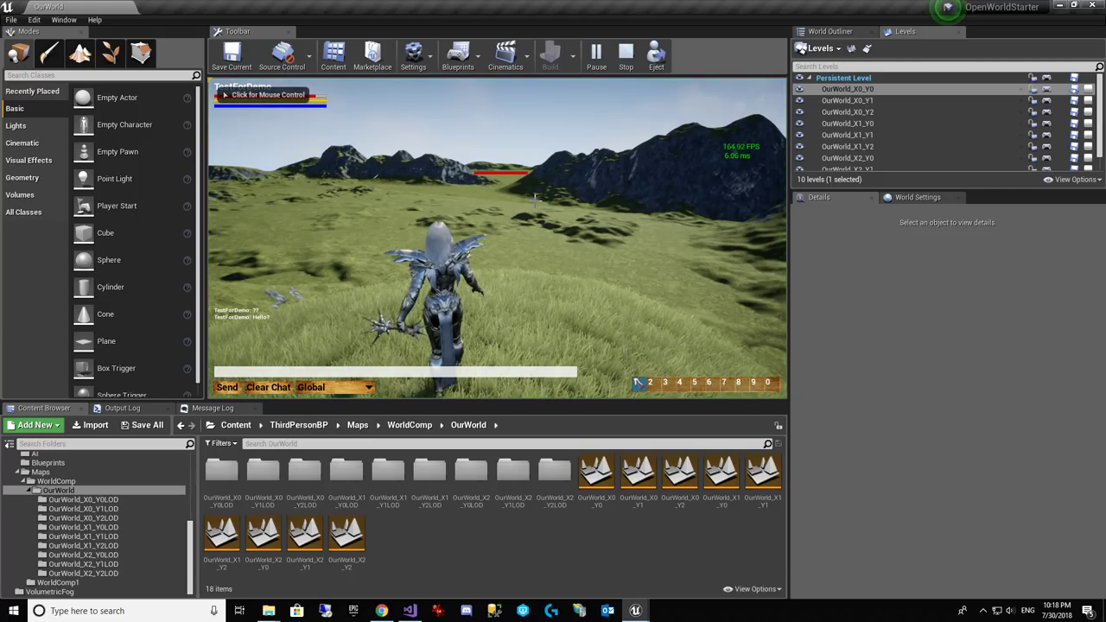
{"action": "left_click", "coordinate": [497, 239]}
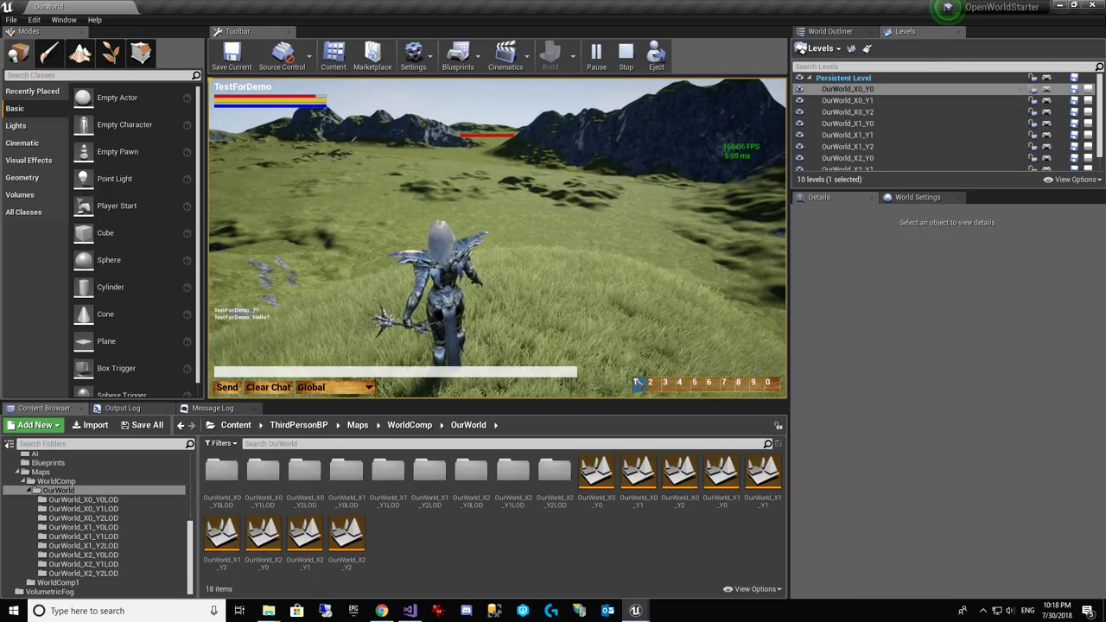
{"action": "key", "text": "w"}
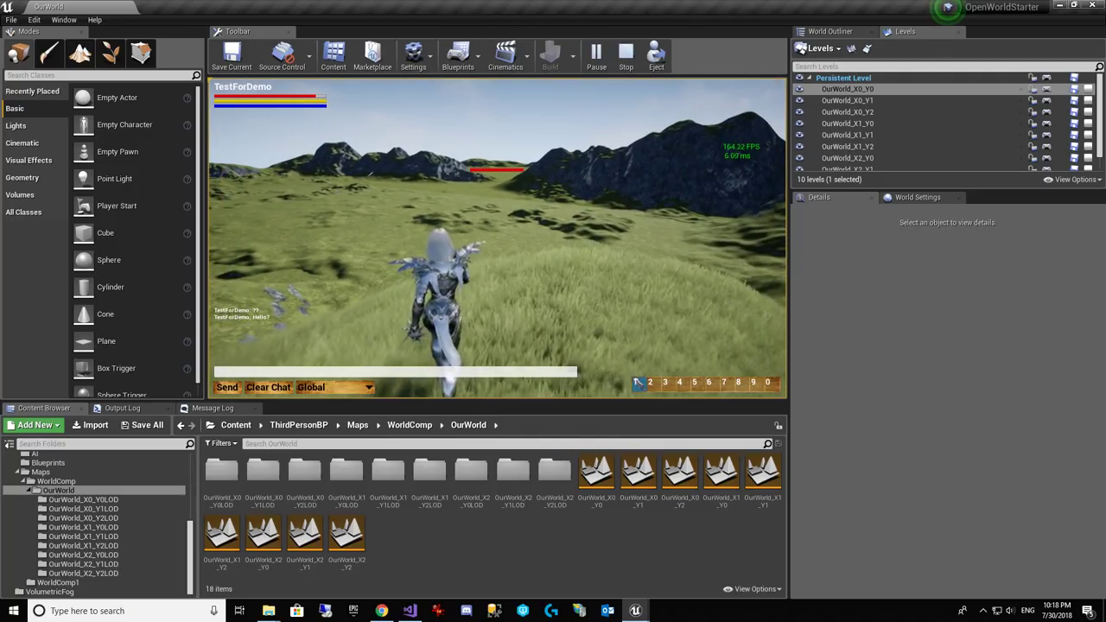
Step: Display the frame, game, draw and GPU timings with the console command stat unit
{"action": "key", "text": "shift+F1"}
{"action": "key", "text": "grave"}
{"action": "type", "text": "stat unit"}
{"action": "key", "text": "Return"}
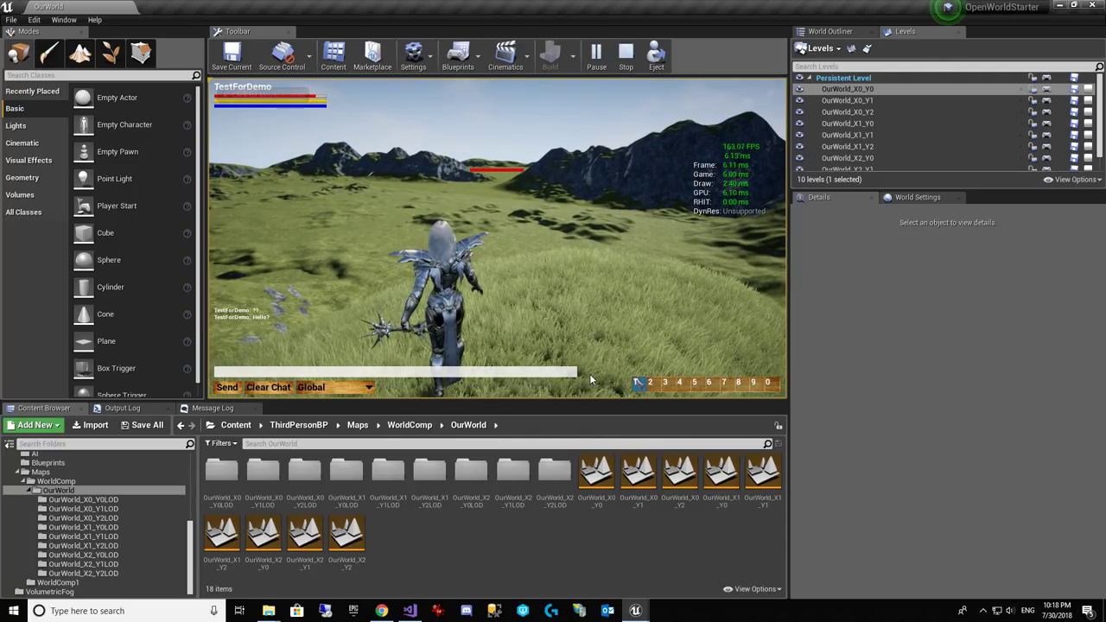
Step: Run the character over the hill to examine the frame timings, and end the play session
{"action": "left_click", "coordinate": [590, 378]}
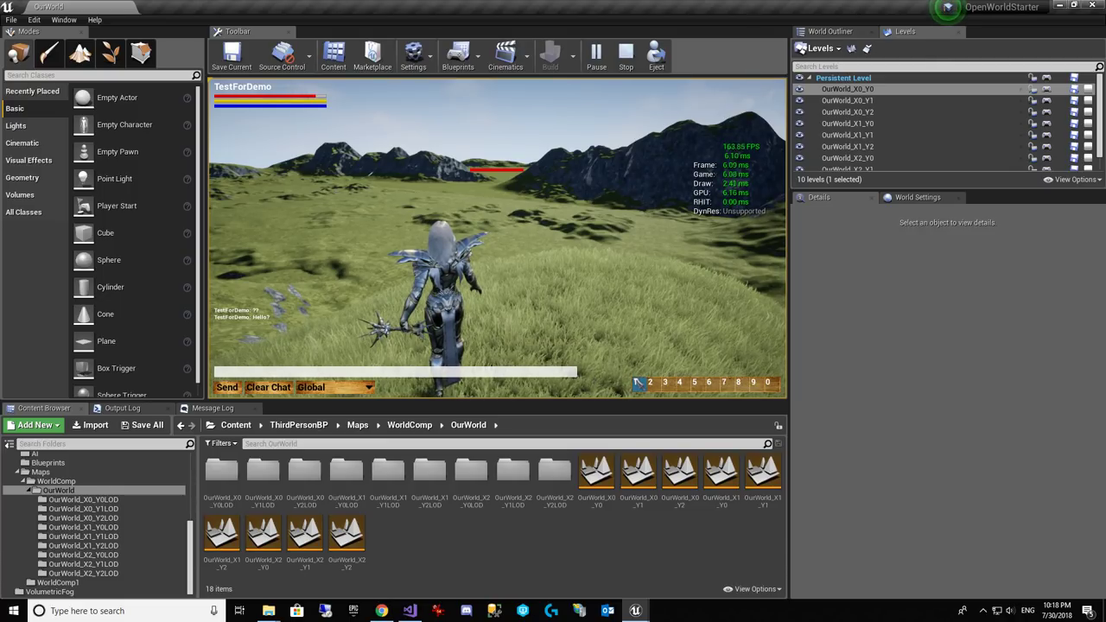
{"action": "key", "text": "w"}
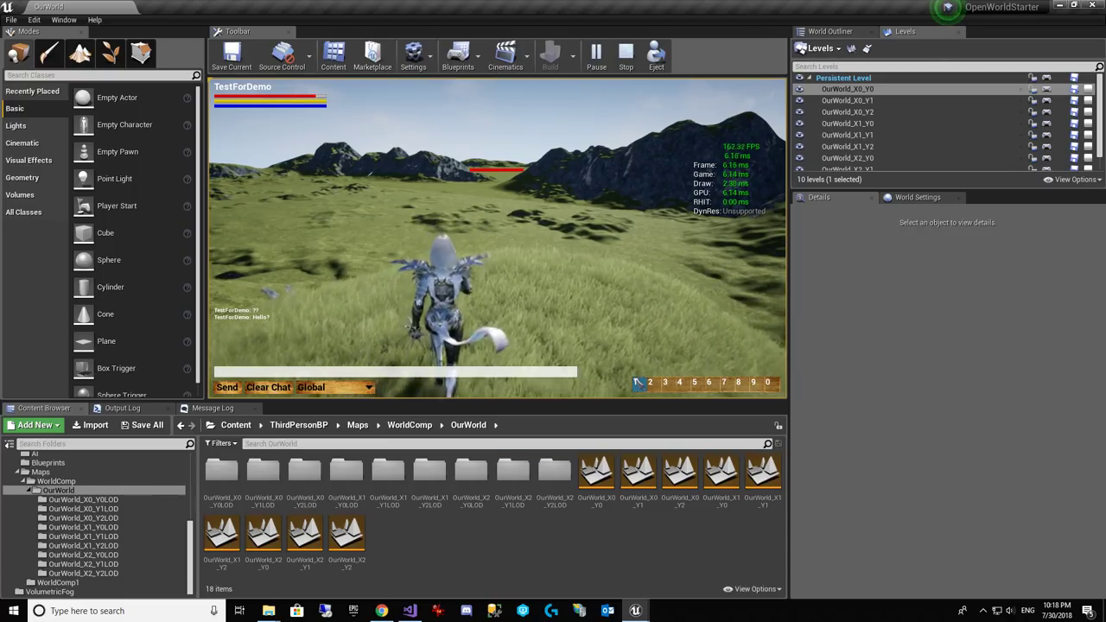
{"action": "key", "text": "a"}
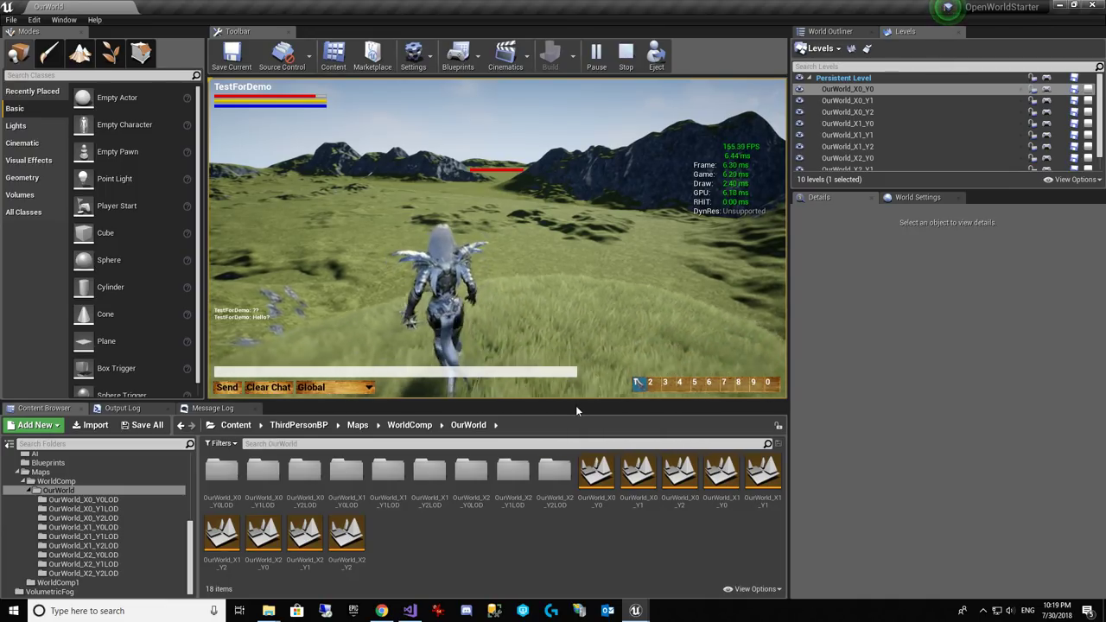
{"action": "left_click", "coordinate": [575, 380]}
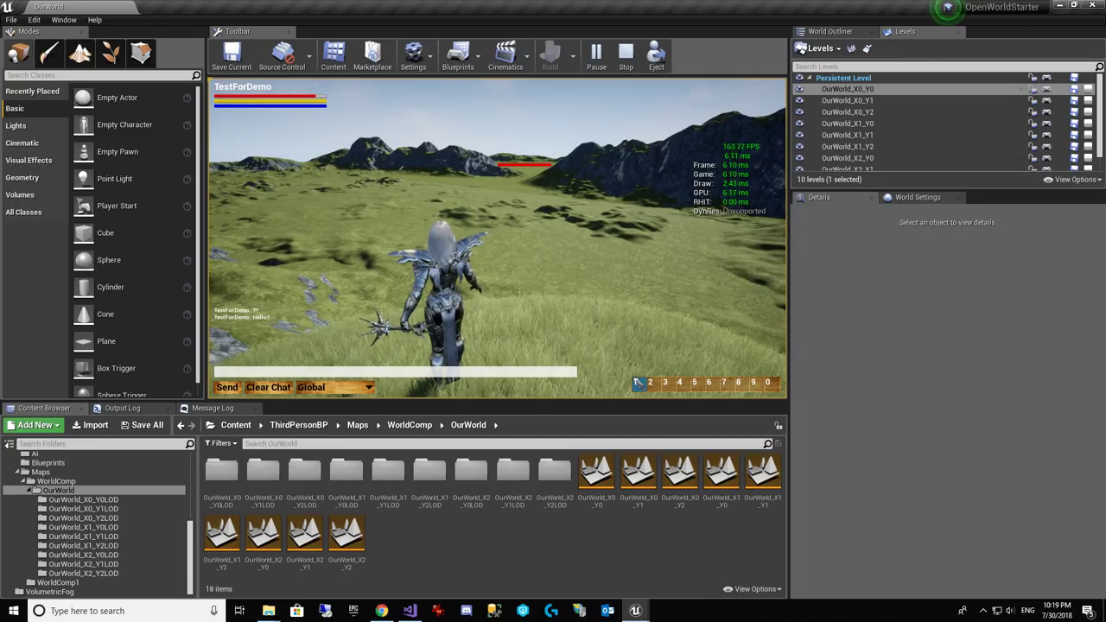
{"action": "key", "text": "Escape"}
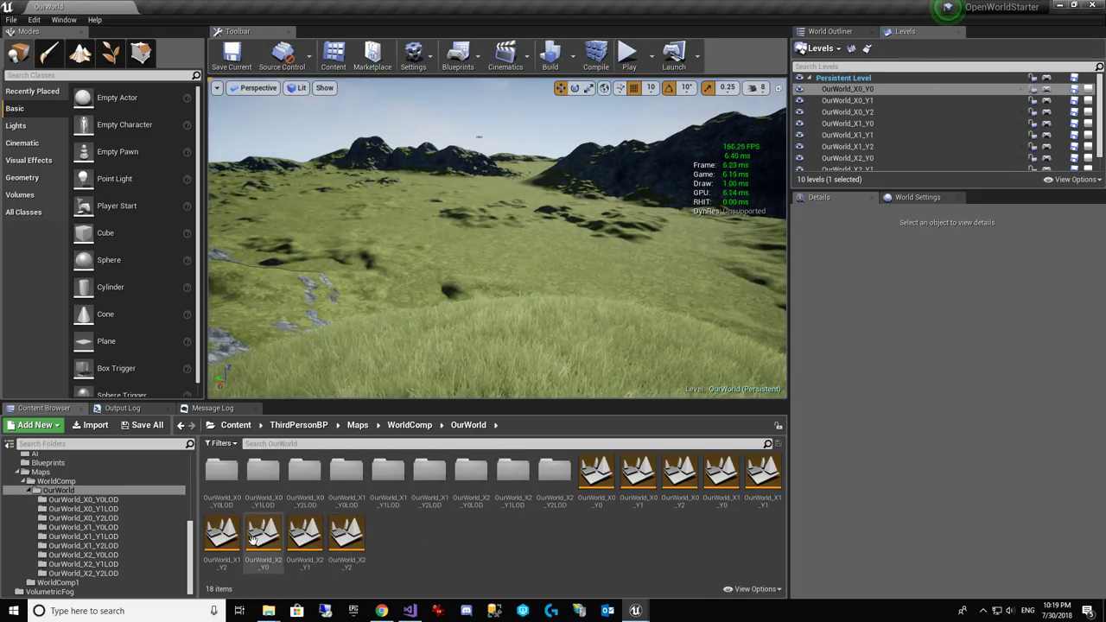
Step: Open the Materials content folder and select the M_Landscape material
{"action": "scroll", "coordinate": [124, 523], "scroll_direction": "up", "scroll_amount": 5}
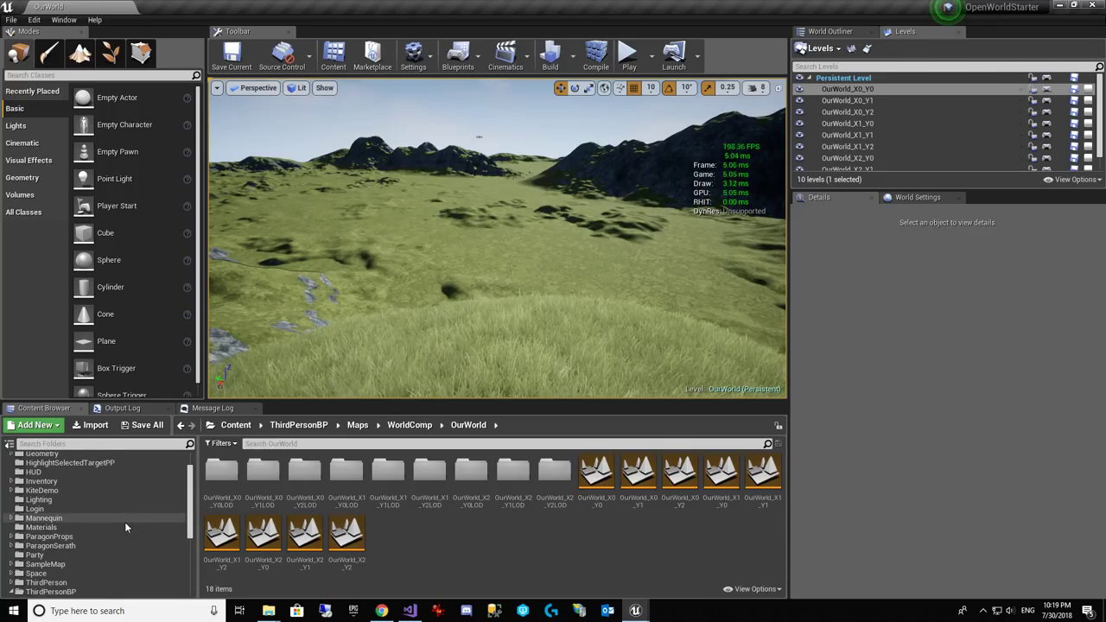
{"action": "scroll", "coordinate": [124, 527], "scroll_direction": "up", "scroll_amount": 3}
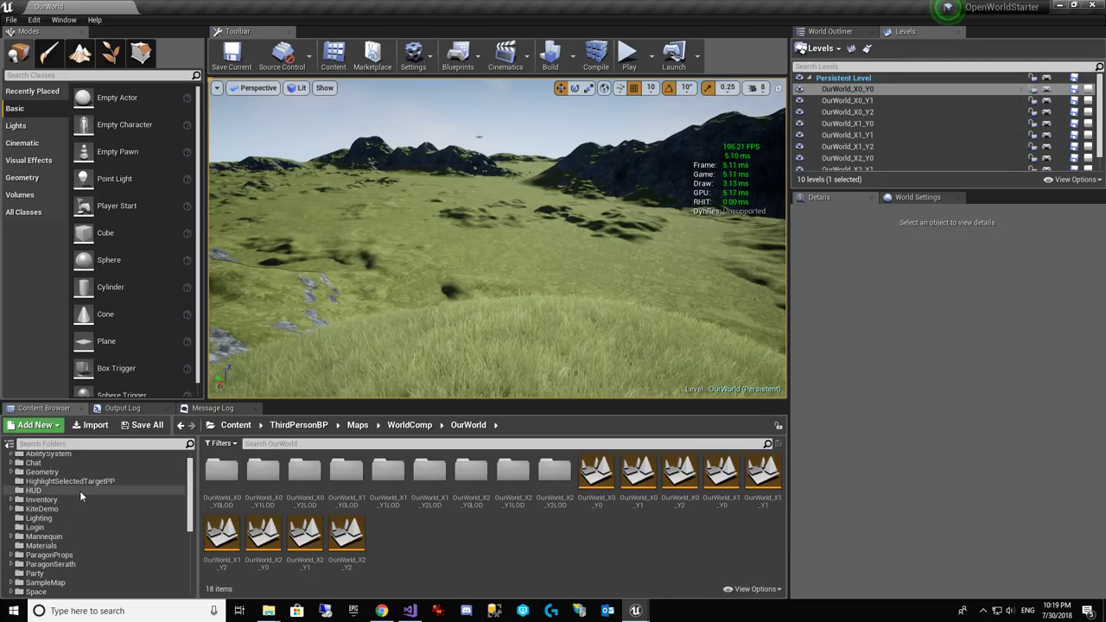
{"action": "left_click", "coordinate": [52, 545]}
{"action": "left_click", "coordinate": [223, 484]}
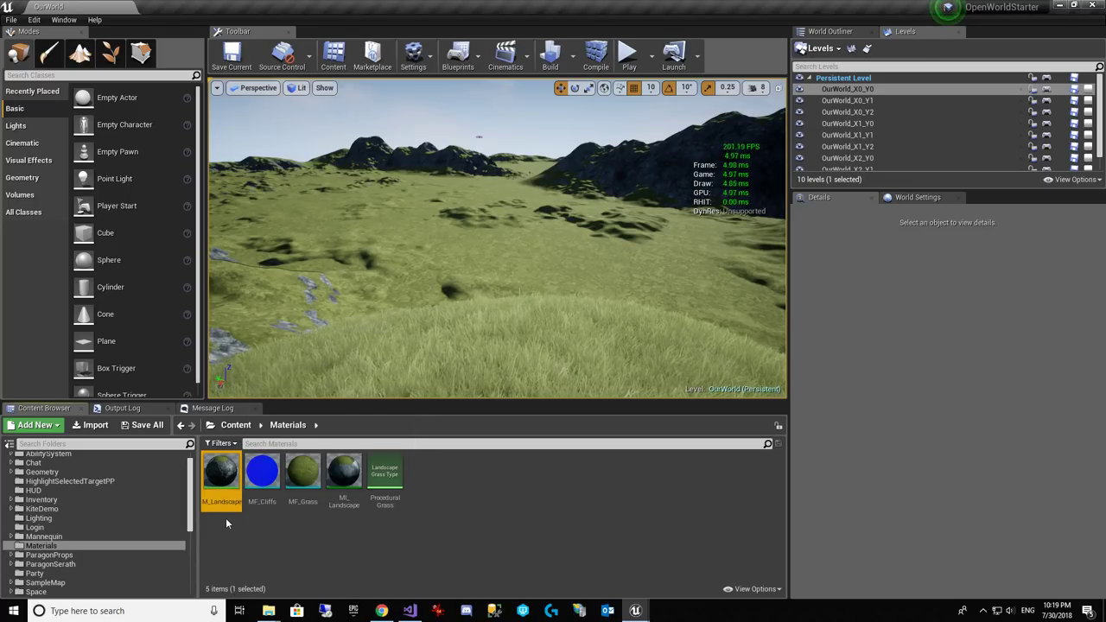
Step: Select the Landscape actor and check which landscape material is assigned in its properties
{"action": "left_click", "coordinate": [844, 32]}
{"action": "left_click", "coordinate": [916, 104]}
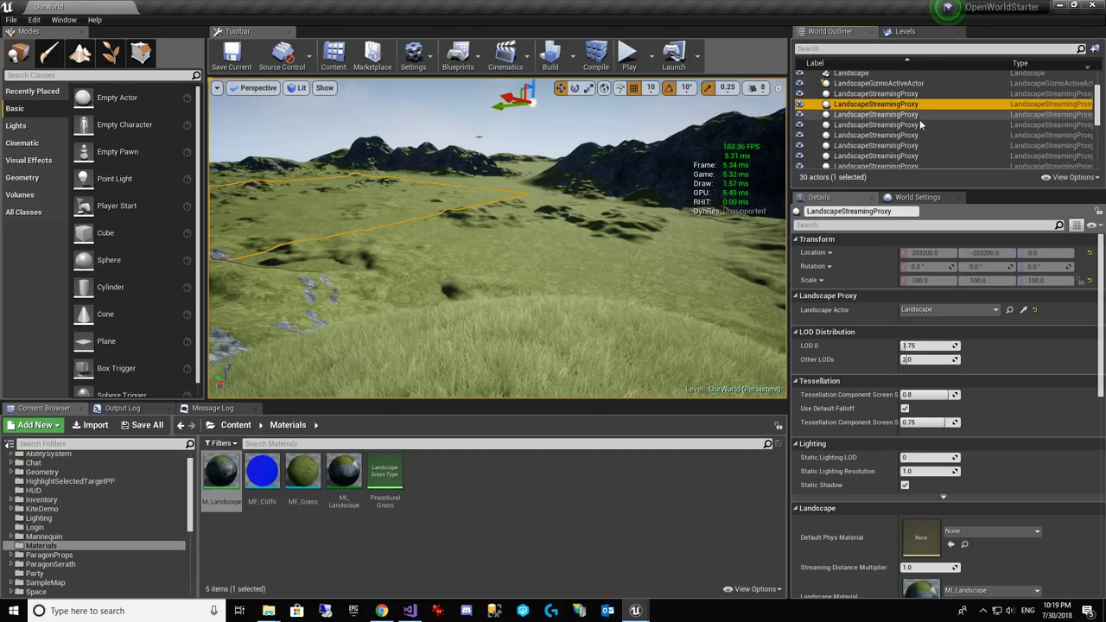
{"action": "scroll", "coordinate": [916, 145], "scroll_direction": "up", "scroll_amount": 1}
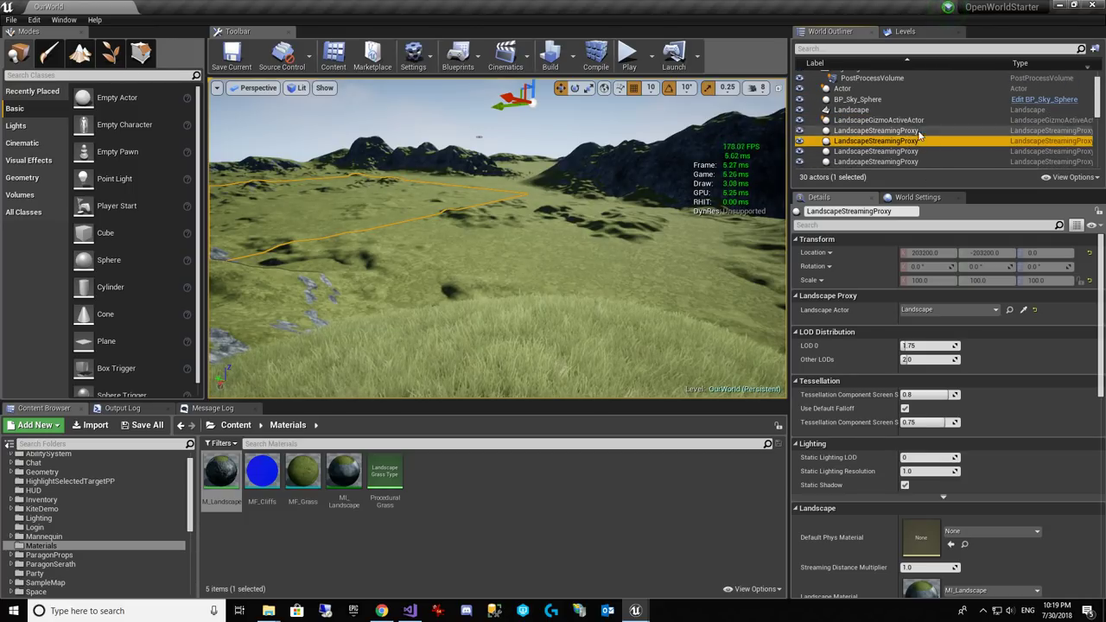
{"action": "left_click", "coordinate": [879, 111]}
{"action": "scroll", "coordinate": [928, 480], "scroll_direction": "down", "scroll_amount": 3}
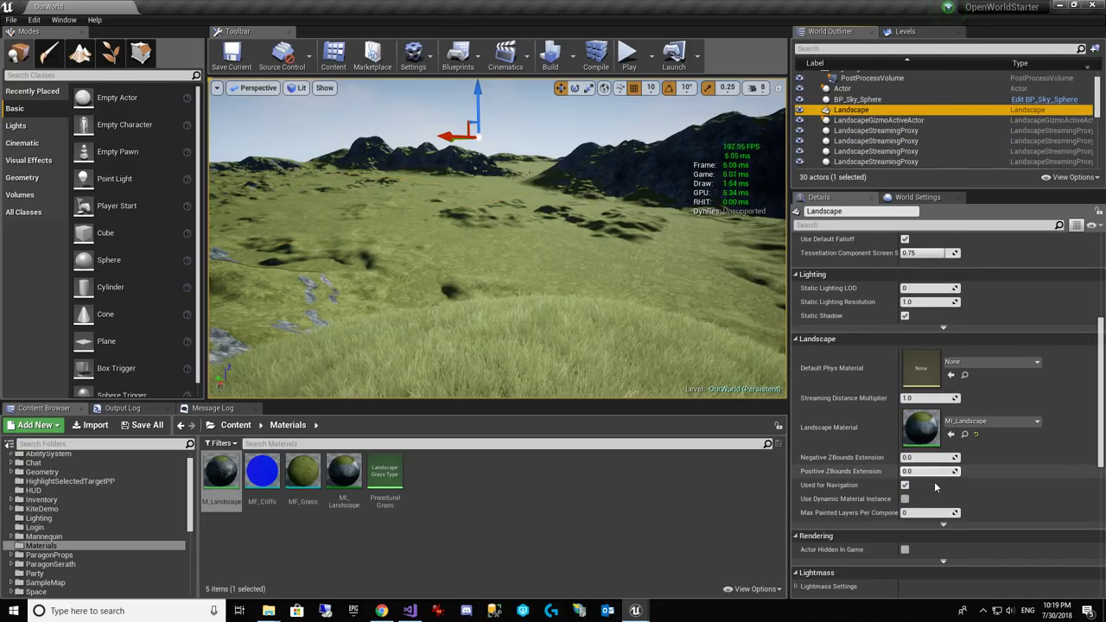
{"action": "left_click", "coordinate": [951, 434]}
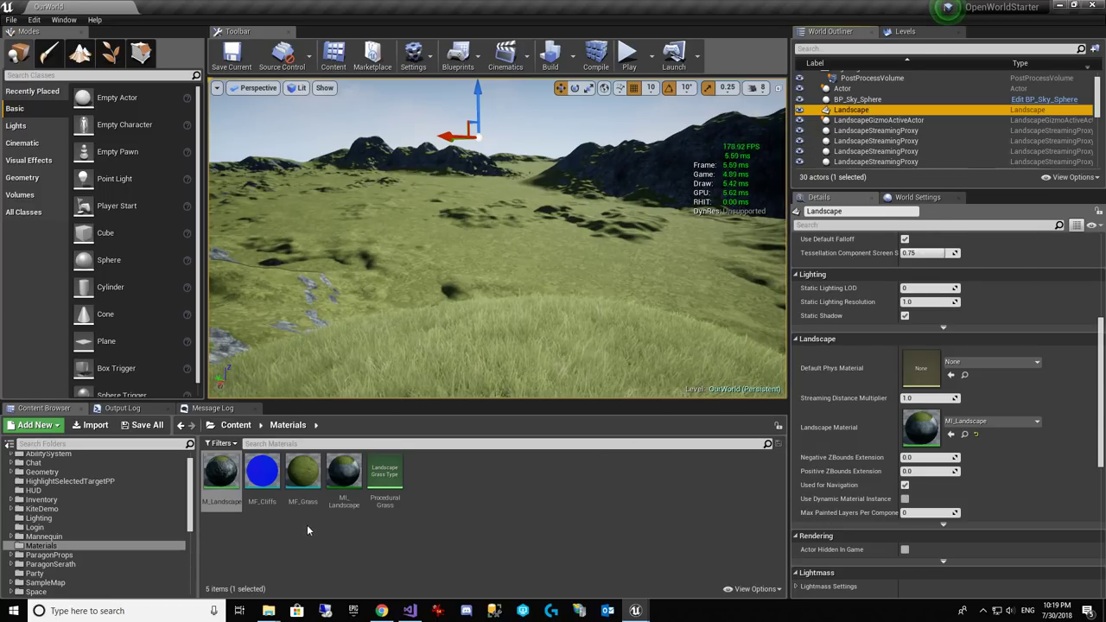
Step: Open the M_Landscape material and disconnect the constant 1 from the cliffs layer blend's Alpha, moving the constant aside
{"action": "double_click", "coordinate": [221, 476]}
{"action": "right_click_drag", "start_coordinate": [461, 408], "coordinate": [509, 408]}
{"action": "scroll", "coordinate": [517, 346], "scroll_direction": "down", "scroll_amount": 6}
{"action": "right_click_drag", "start_coordinate": [406, 373], "coordinate": [597, 380]}
{"action": "scroll", "coordinate": [414, 305], "scroll_direction": "up", "scroll_amount": 1}
{"action": "scroll", "coordinate": [415, 304], "scroll_direction": "up", "scroll_amount": 4}
{"action": "left_click", "coordinate": [629, 259]}
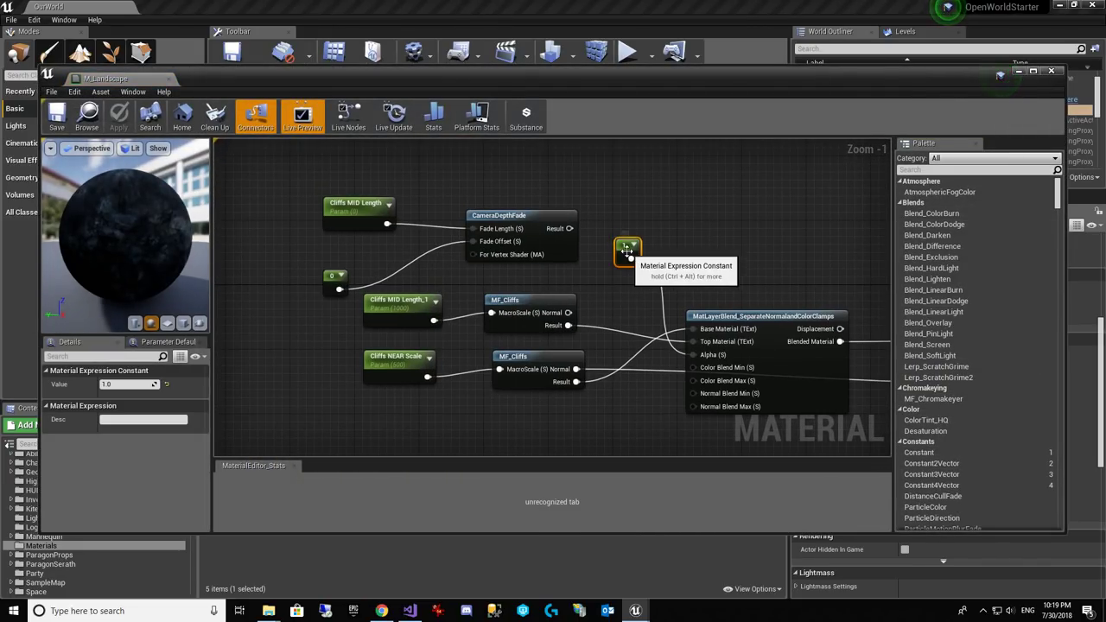
{"action": "left_click", "coordinate": [630, 260], "text": "alt"}
{"action": "left_click_drag", "start_coordinate": [630, 259], "coordinate": [642, 212]}
Step: Connect the CameraDepthFade Result to the Alpha of the MatLayerBlend_SeparateNormalandColorClamps node
{"action": "left_click", "coordinate": [618, 262]}
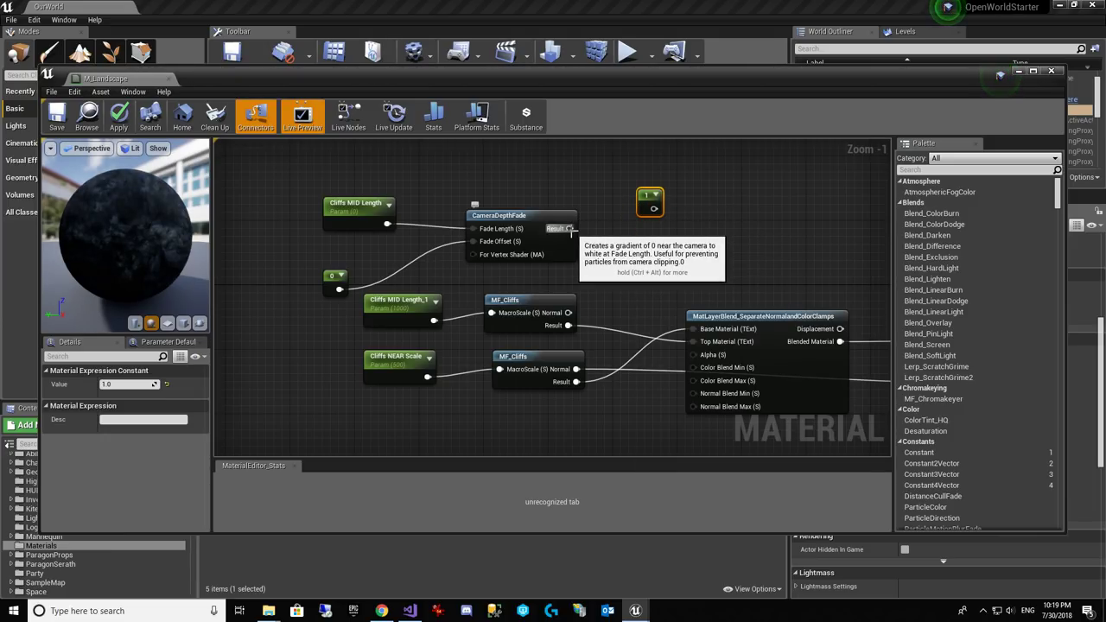
{"action": "left_click_drag", "start_coordinate": [569, 228], "coordinate": [695, 355]}
{"action": "right_click_drag", "start_coordinate": [706, 242], "coordinate": [651, 296]}
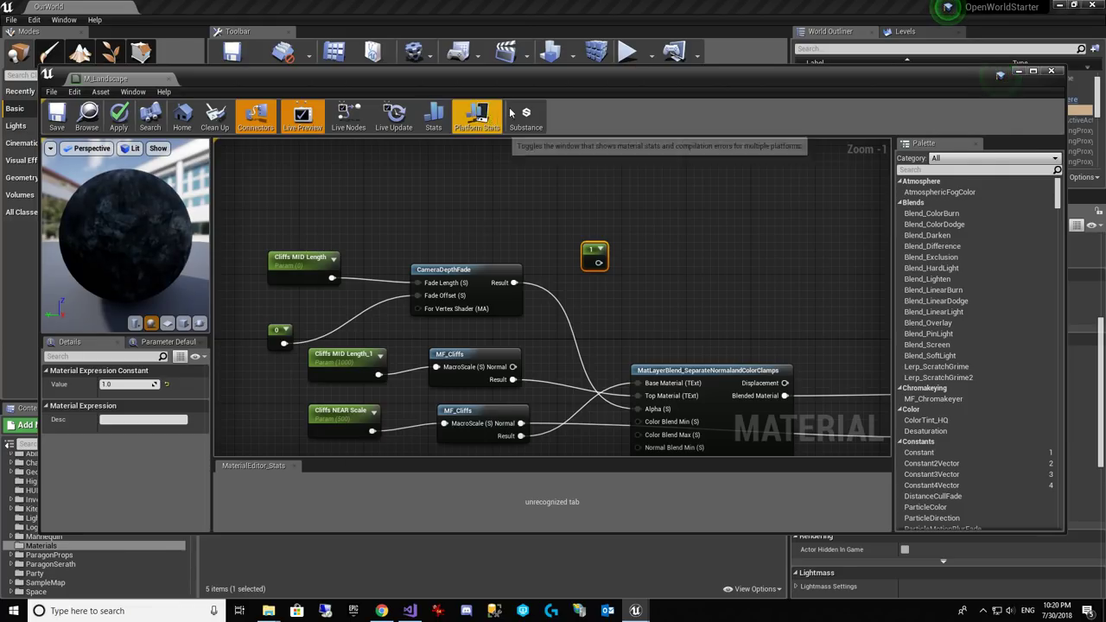
Step: Move the material editor window aside and open the MF_Grass material function from the Materials folder
{"action": "left_click_drag", "start_coordinate": [915, 89], "coordinate": [958, 55]}
{"action": "left_click", "coordinate": [302, 505]}
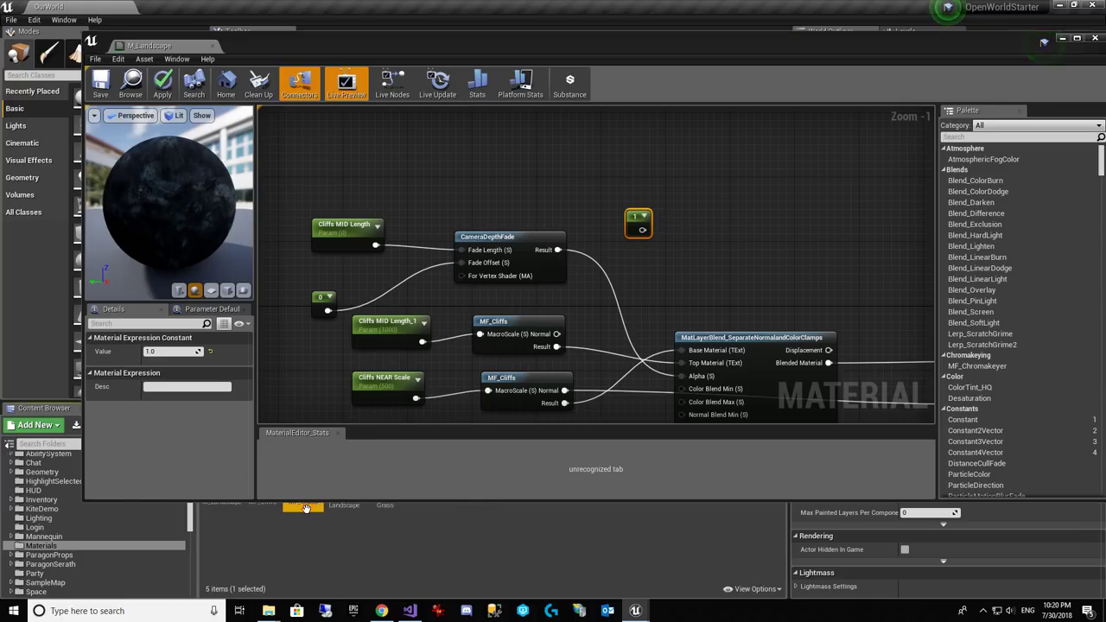
{"action": "double_click", "coordinate": [303, 506]}
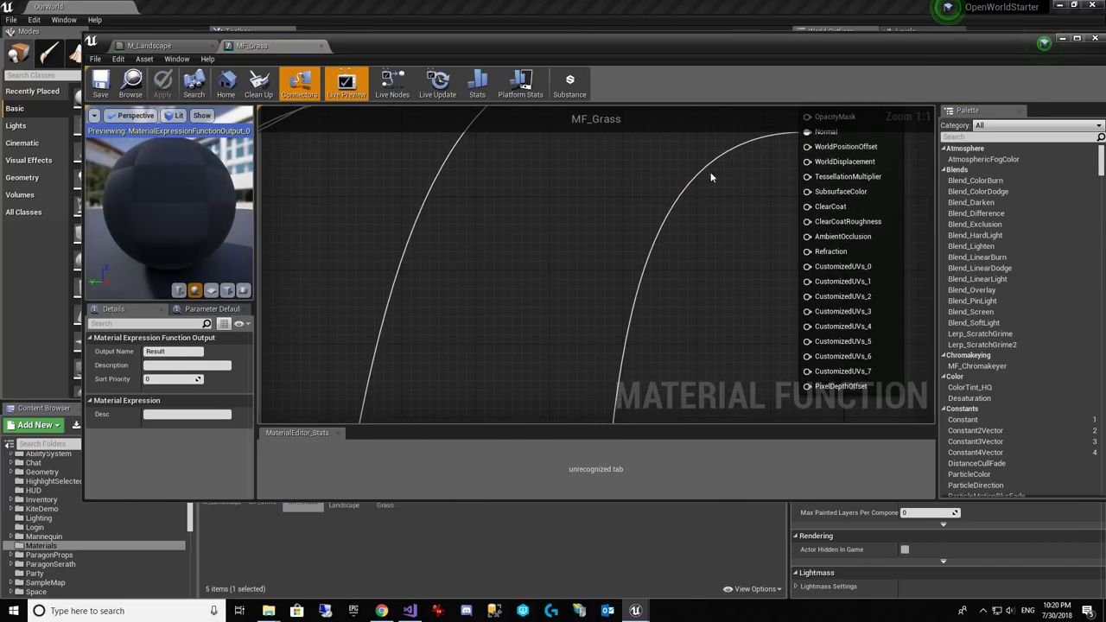
Step: In the far-away camera gradient group, disconnect the 5e+04 constant from the Add node's B input and connect PixelDepth there instead
{"action": "scroll", "coordinate": [559, 379], "scroll_direction": "up", "scroll_amount": 5}
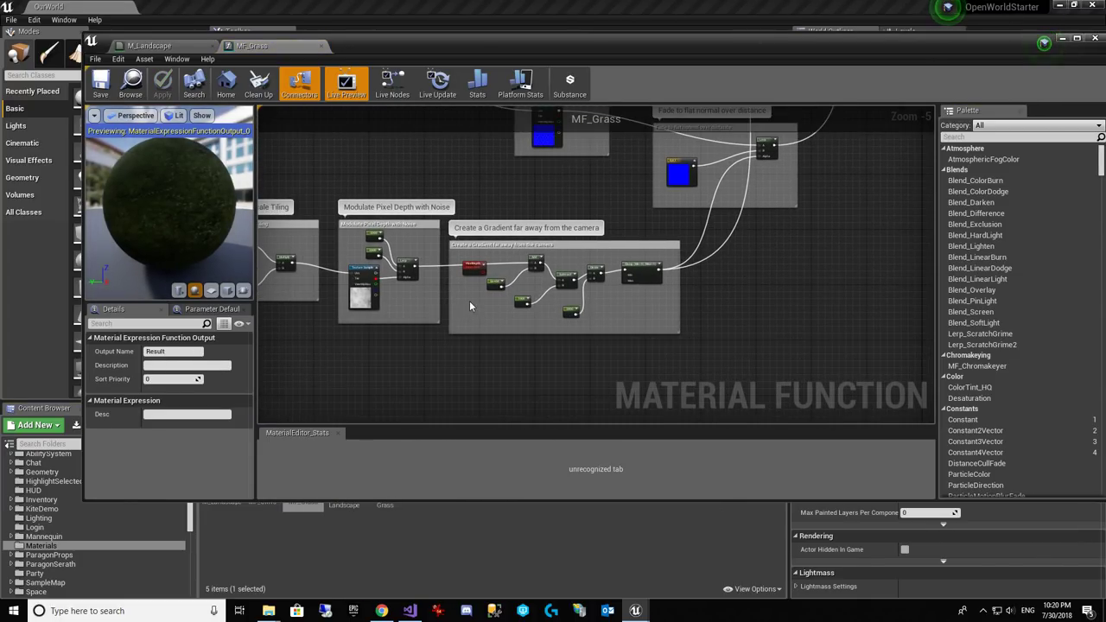
{"action": "left_click", "coordinate": [552, 277], "text": "alt"}
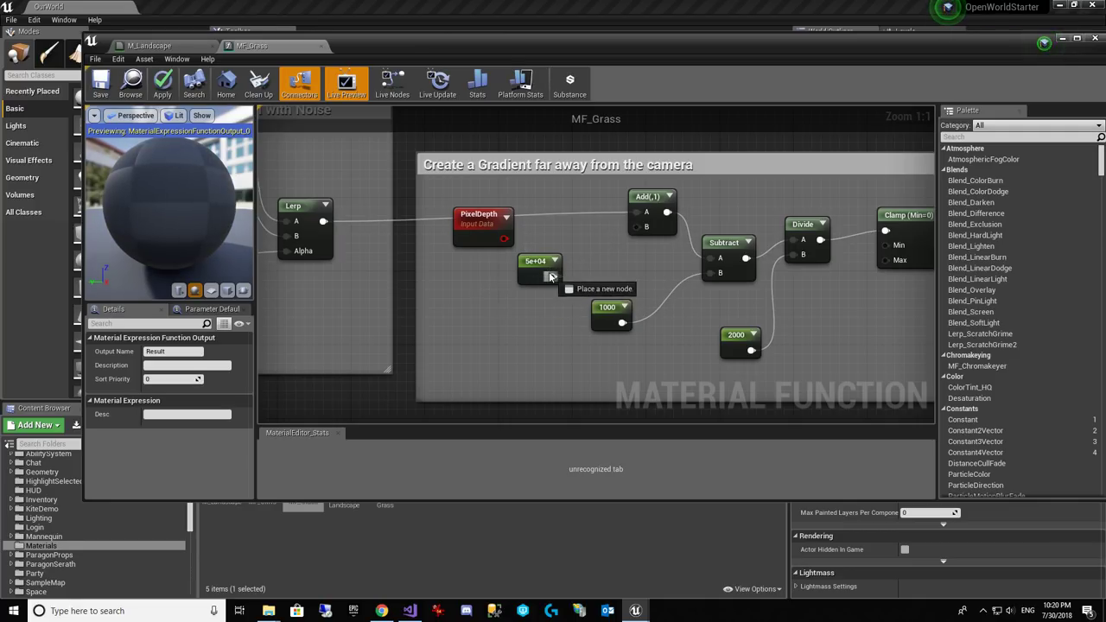
{"action": "left_click_drag", "start_coordinate": [532, 279], "coordinate": [459, 306]}
{"action": "left_click_drag", "start_coordinate": [497, 244], "coordinate": [646, 212]}
Step: Apply the MF_Grass changes, close the function, then save and close the M_Landscape material
{"action": "left_click", "coordinate": [162, 83]}
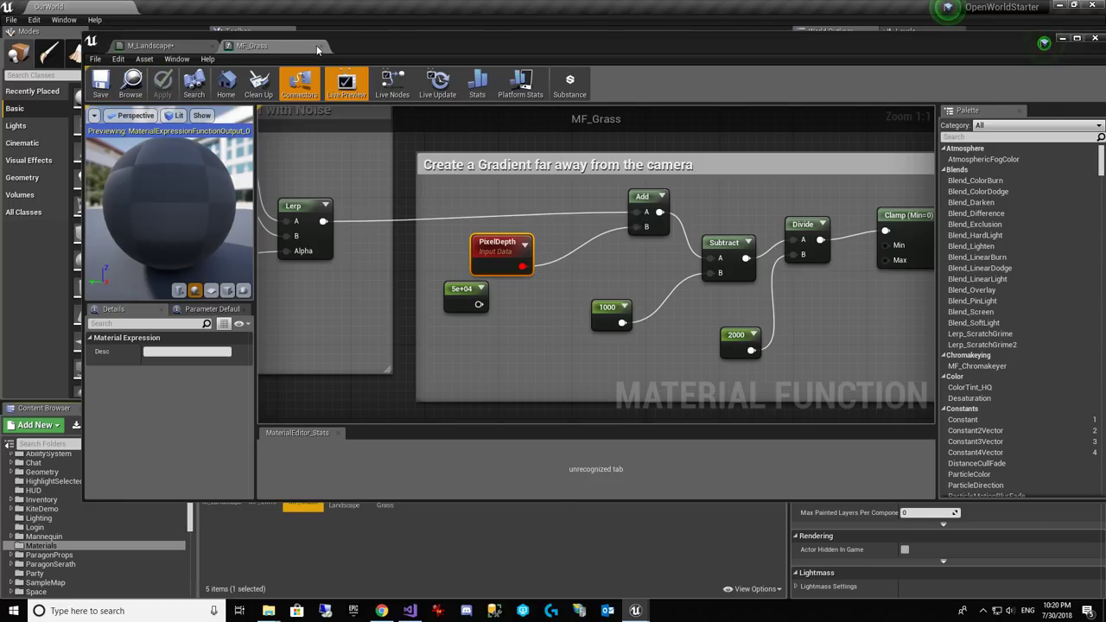
{"action": "left_click", "coordinate": [321, 45]}
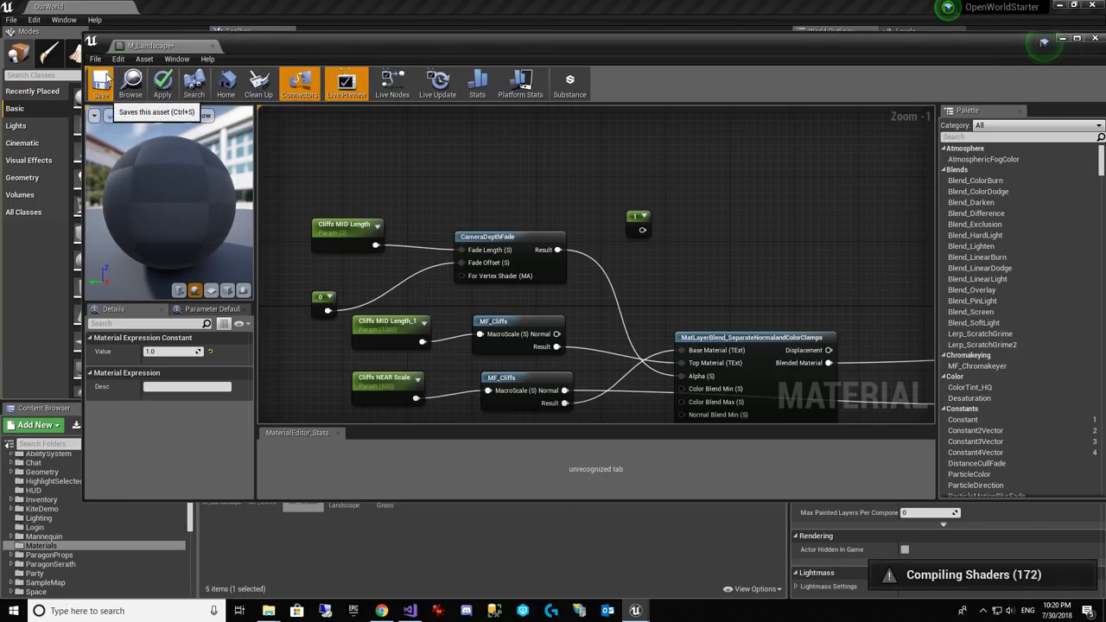
{"action": "left_click", "coordinate": [212, 45]}
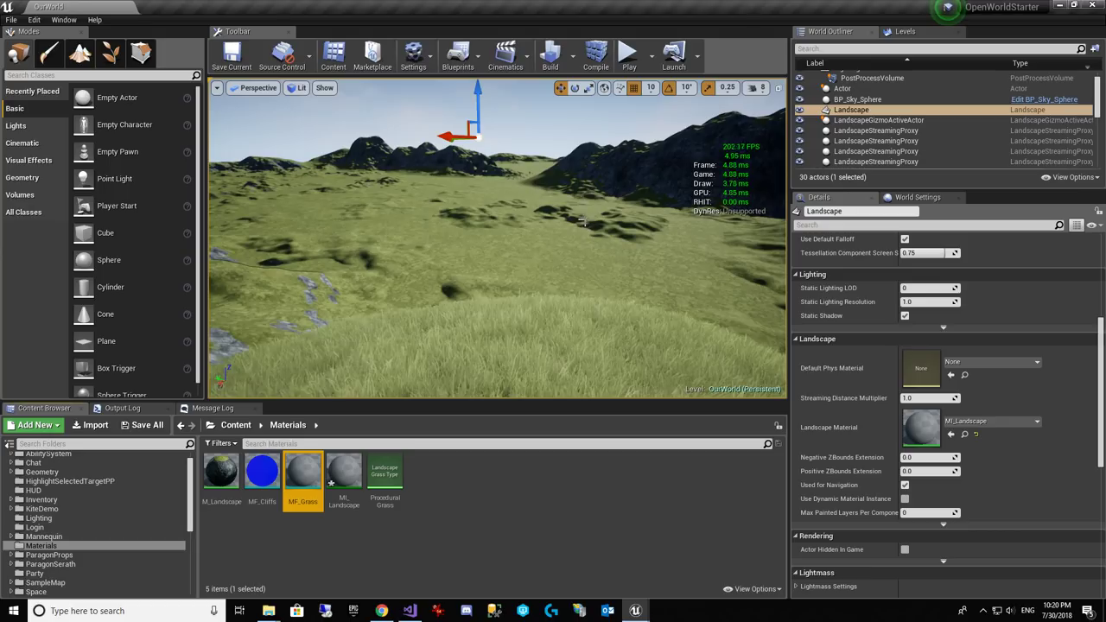
Step: Play the level and run the character forward to check the landscape blending and frame rate, then stop and look over the terrain
{"action": "left_click", "coordinate": [629, 54]}
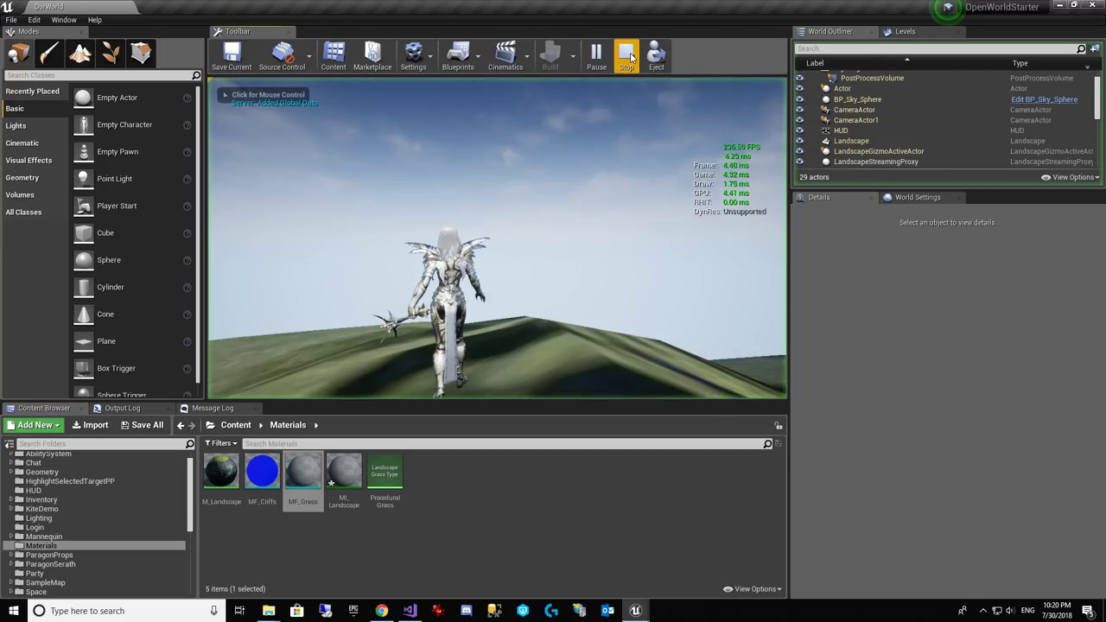
{"action": "key", "text": "w"}
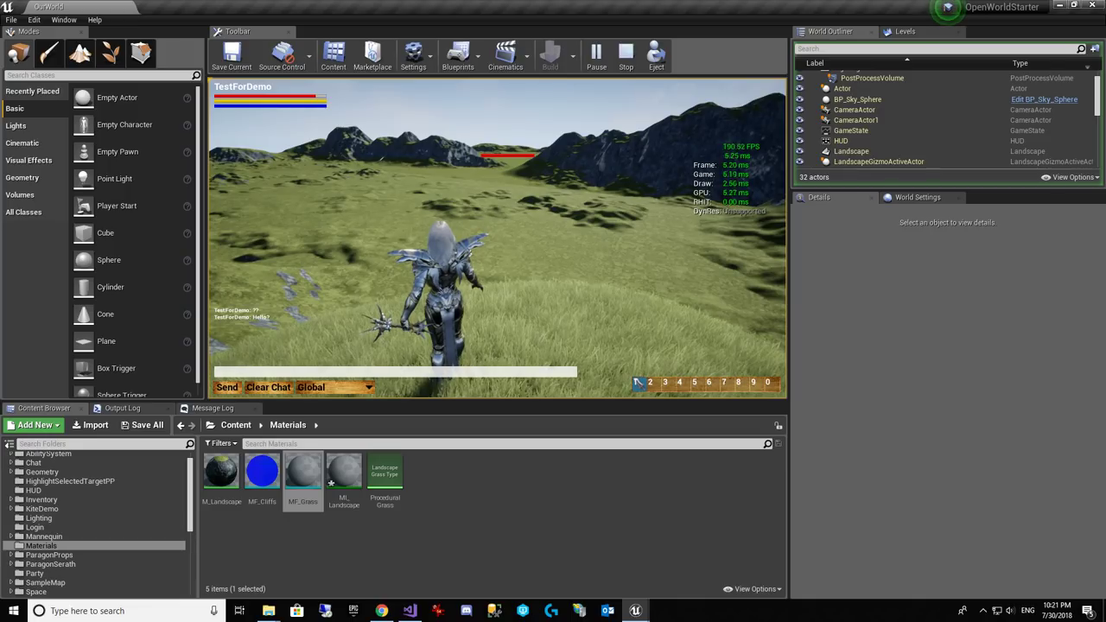
{"action": "key", "text": "w"}
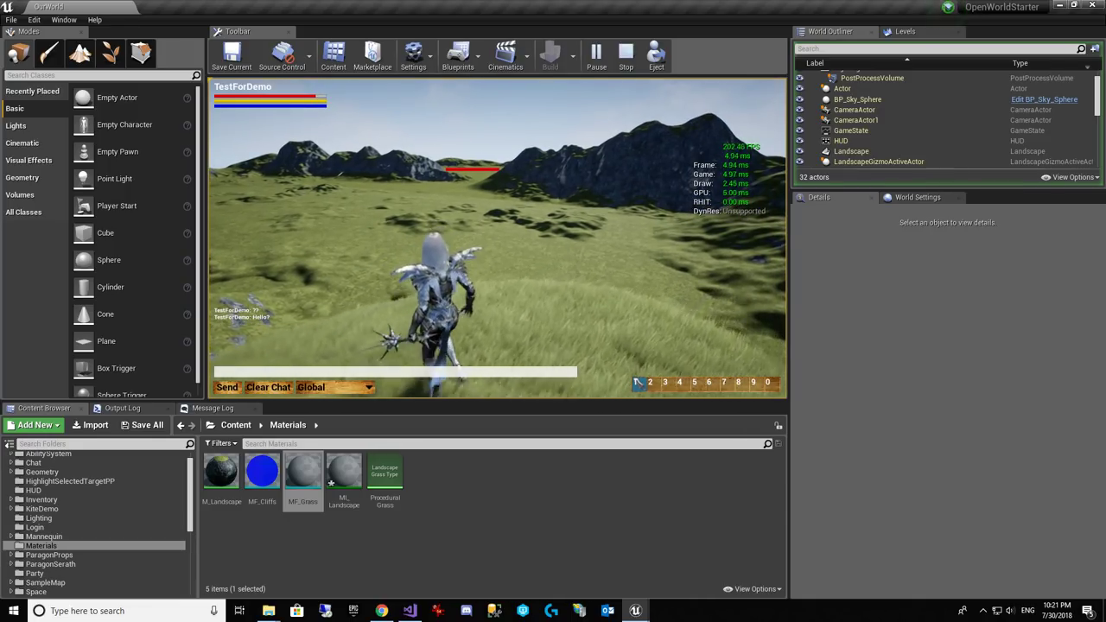
{"action": "key", "text": "1"}
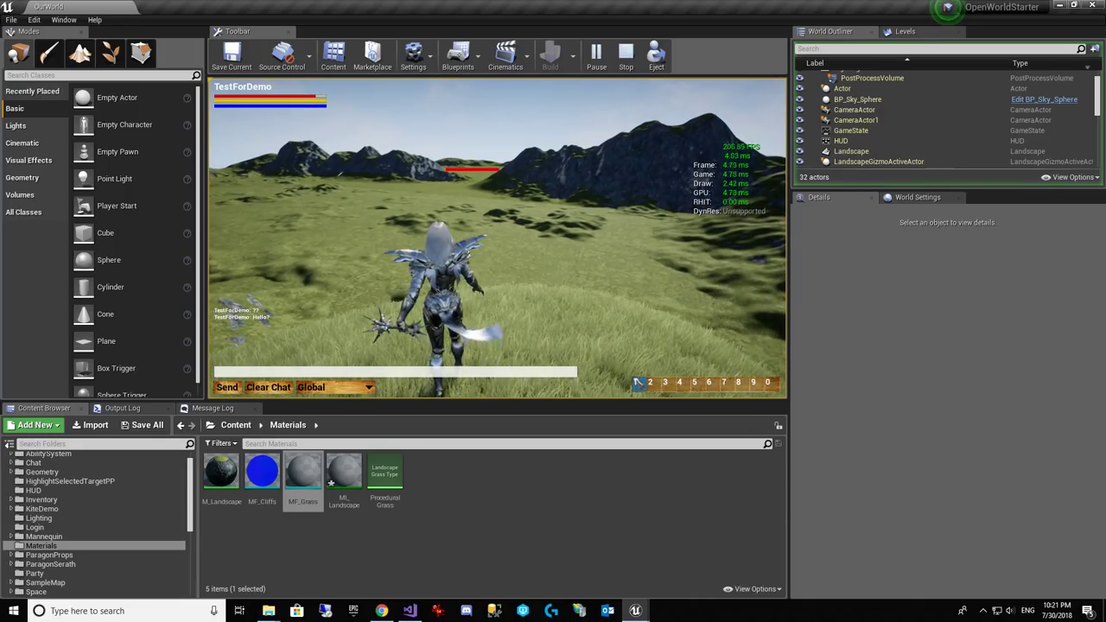
{"action": "key", "text": "Escape"}
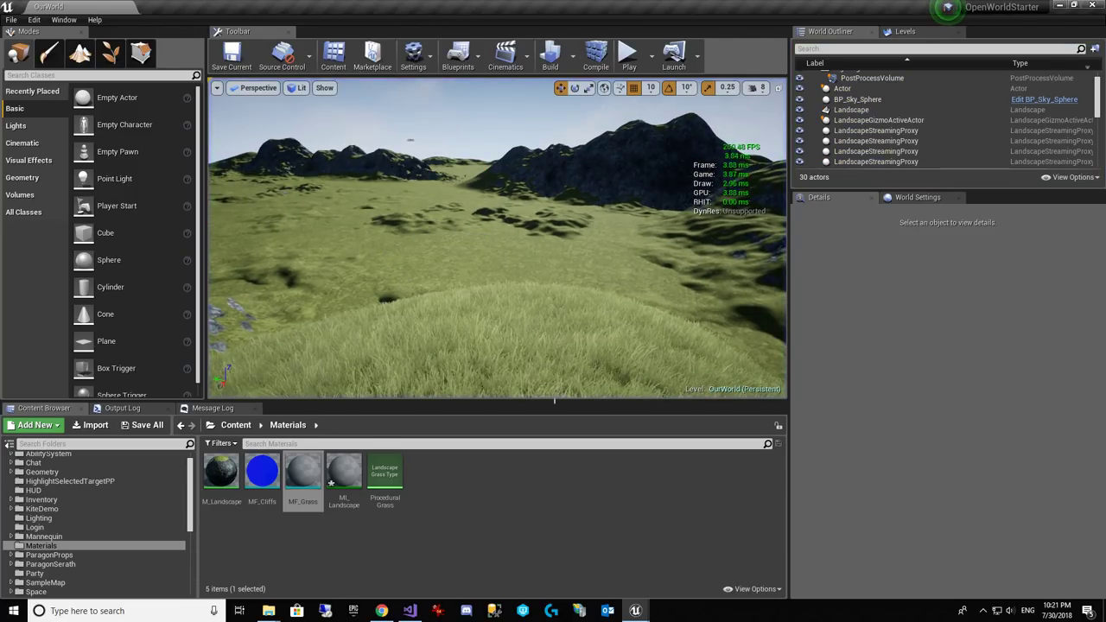
{"action": "left_click", "coordinate": [529, 481]}
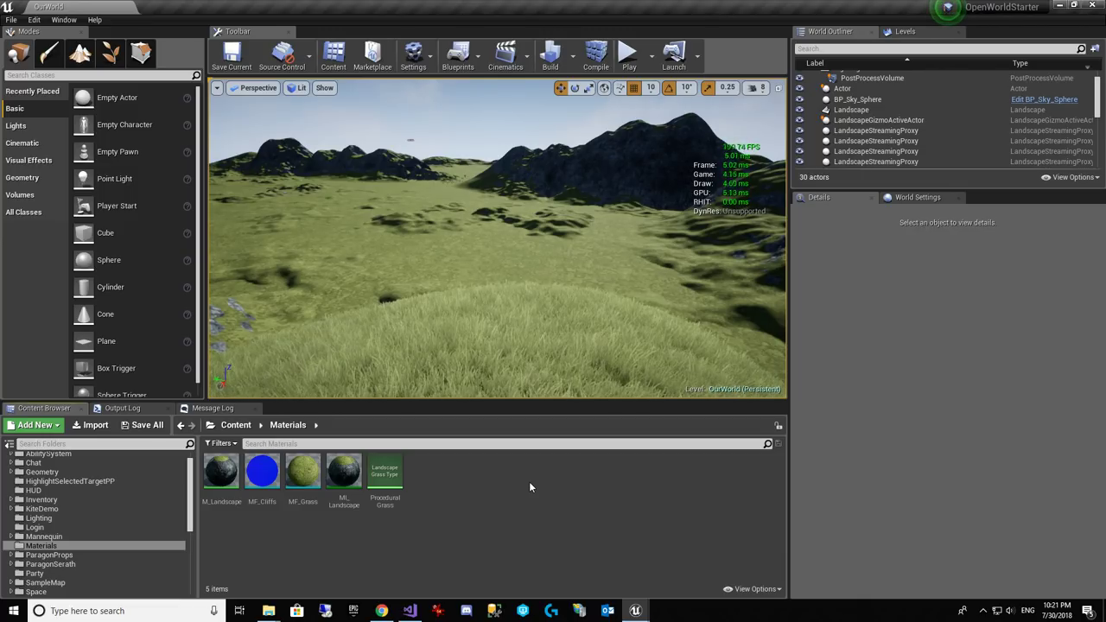
{"action": "right_click_drag", "start_coordinate": [446, 275], "coordinate": [353, 213]}
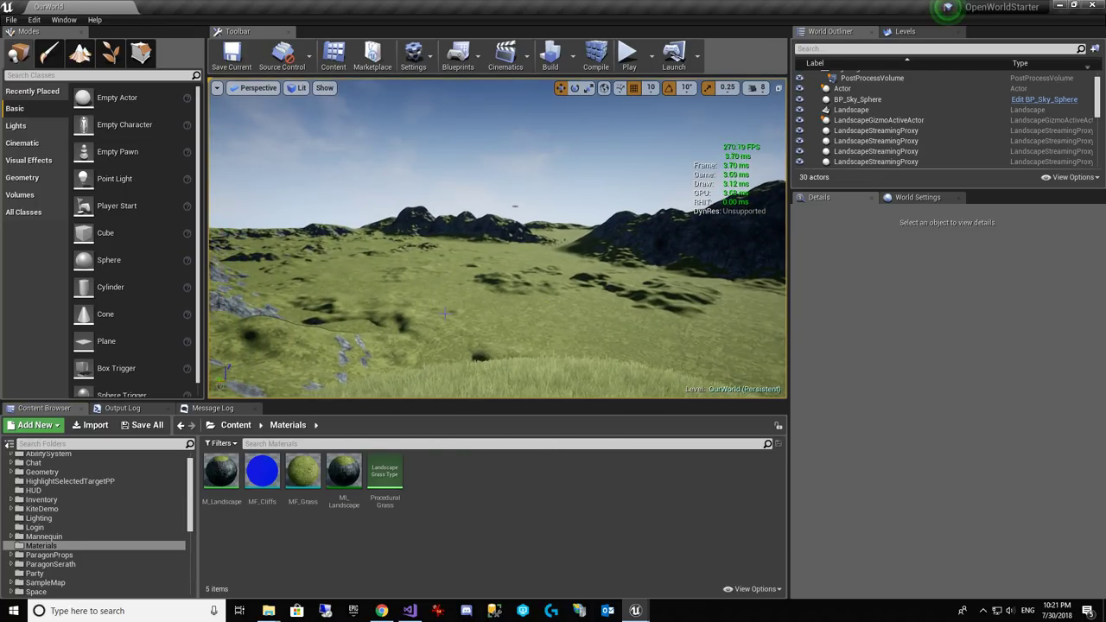